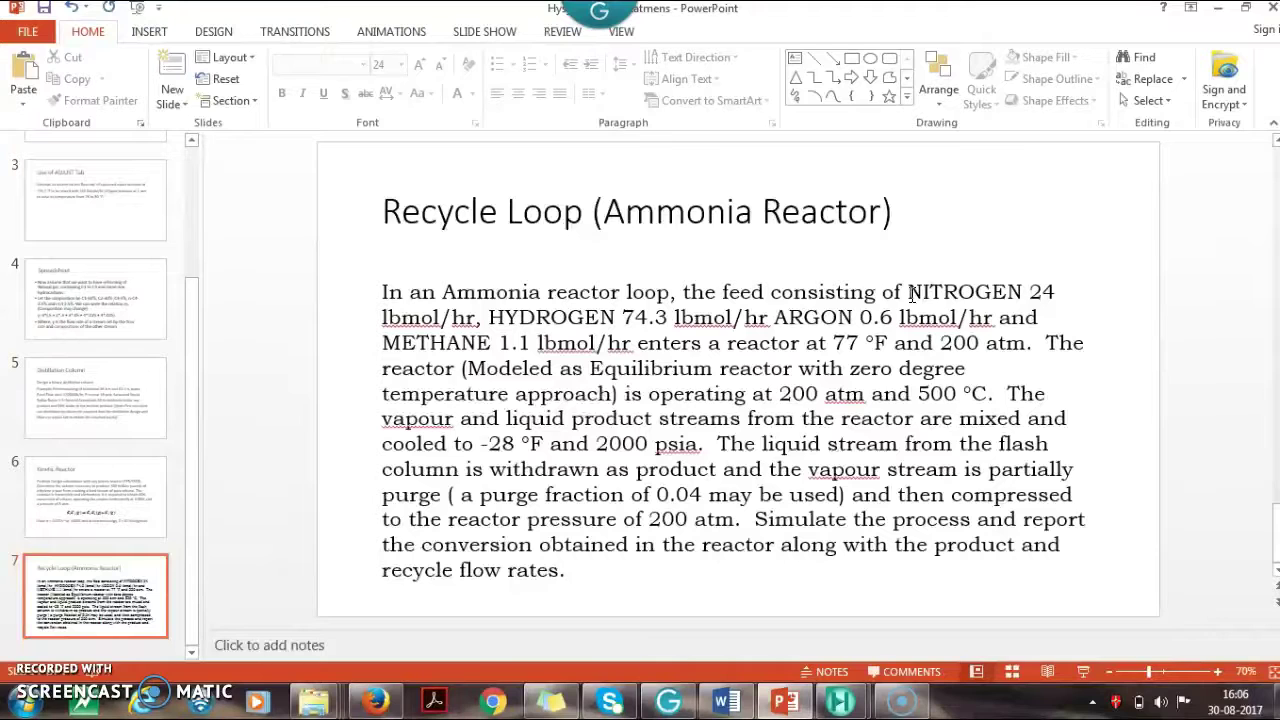
Step: Highlight the feed conditions (77 °F, 200 atm) and the mixing and cooling conditions in the problem statement
left_click(831, 343)
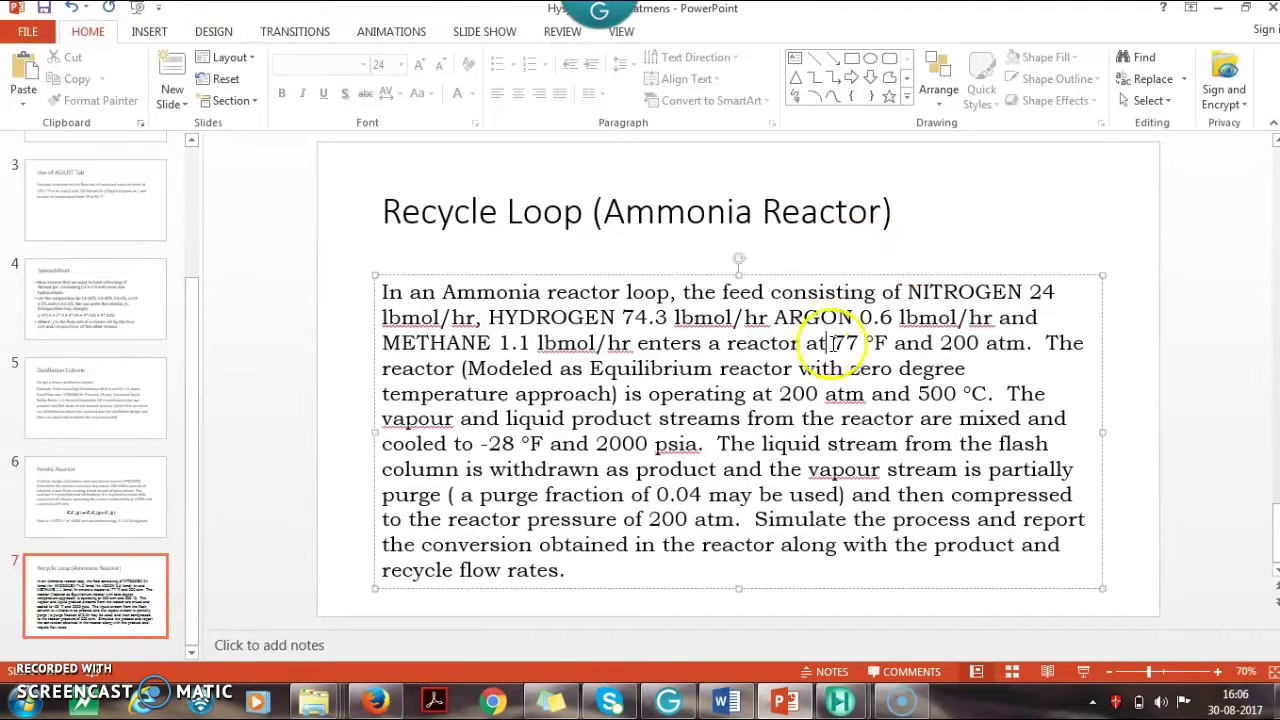
left_click_drag(831, 343, 1030, 350)
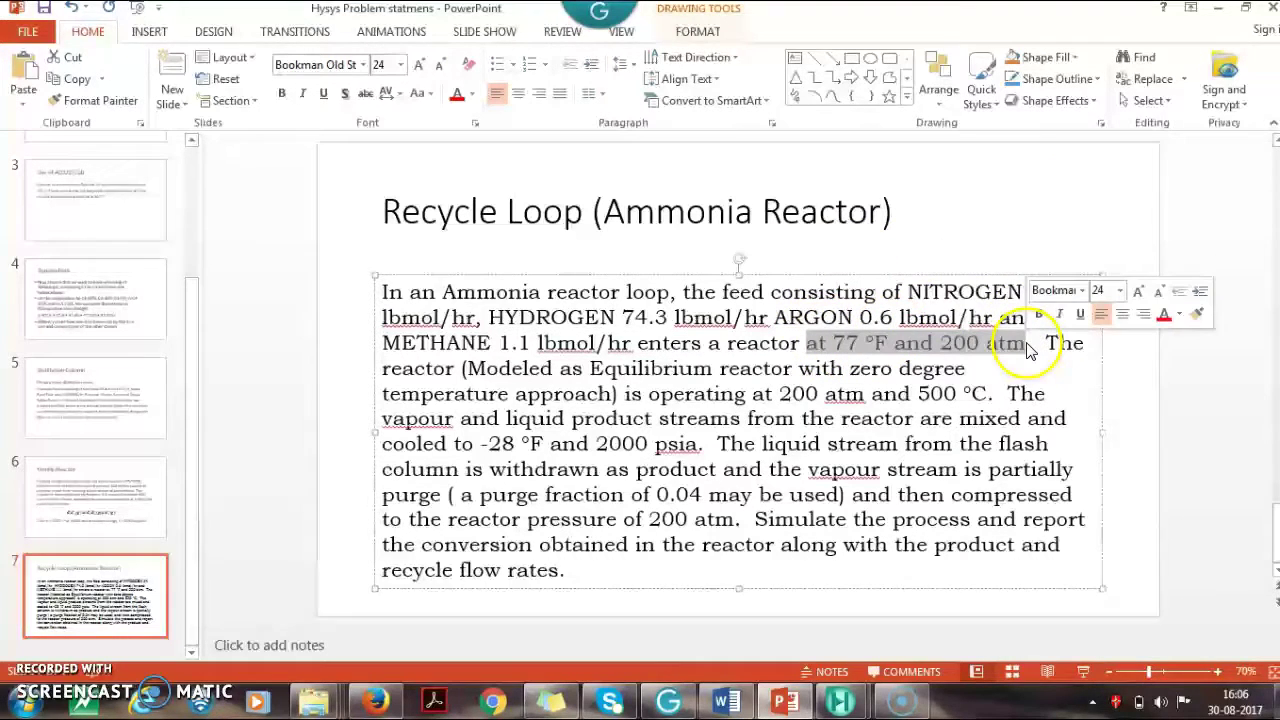
left_click(979, 369)
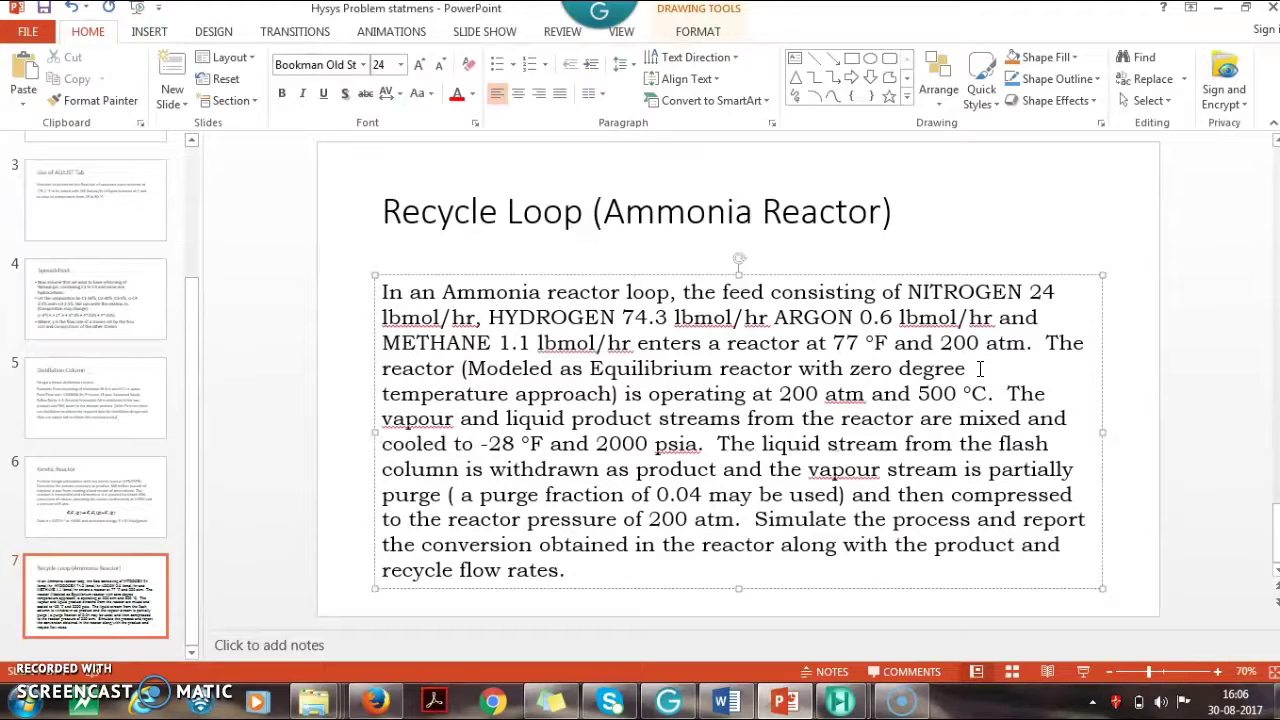
left_click_drag(829, 421, 851, 437)
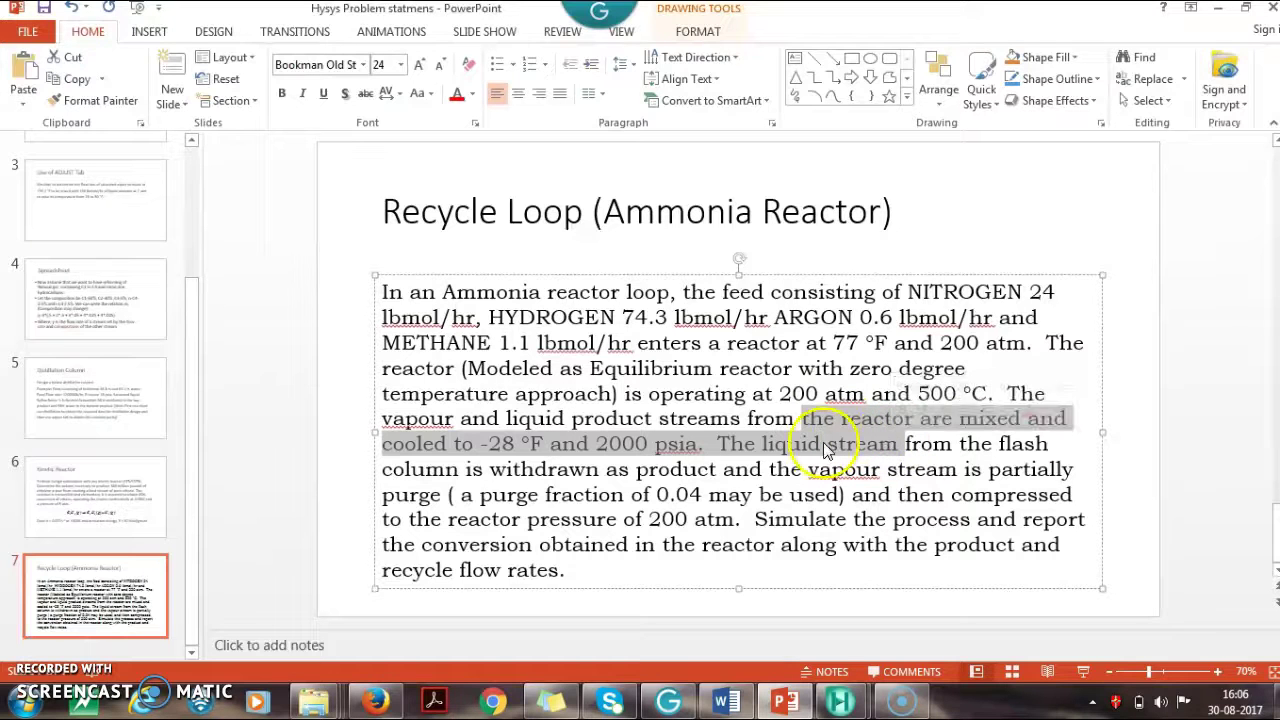
left_click(706, 443)
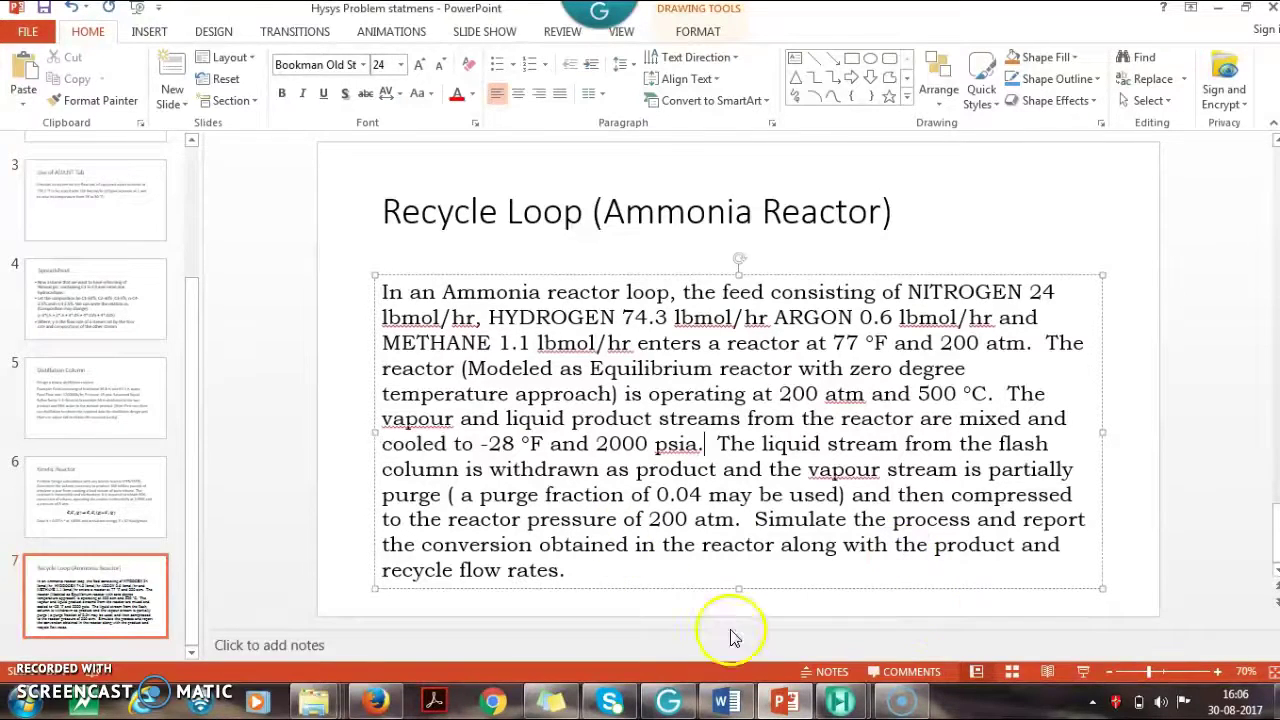
Step: Bring the HYSYS ammonia loop case forward and move the palette aside to uncover the flowsheet
mouse_move(850, 695)
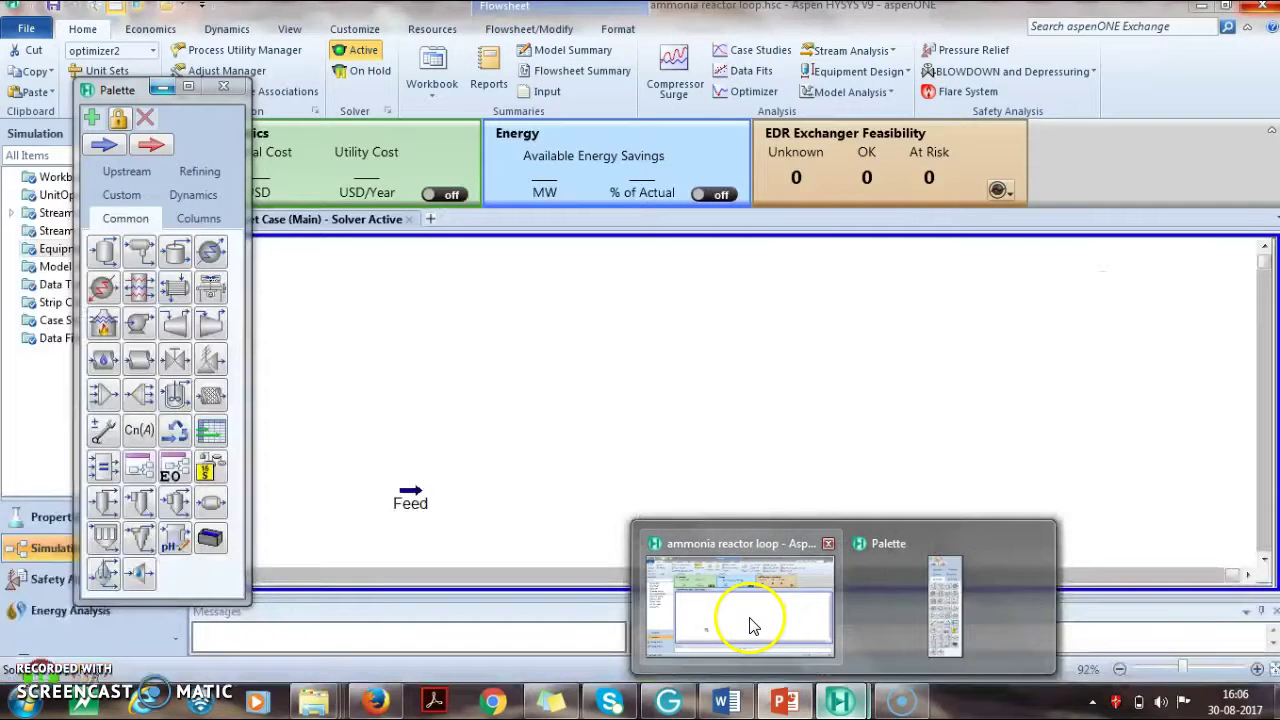
left_click(753, 625)
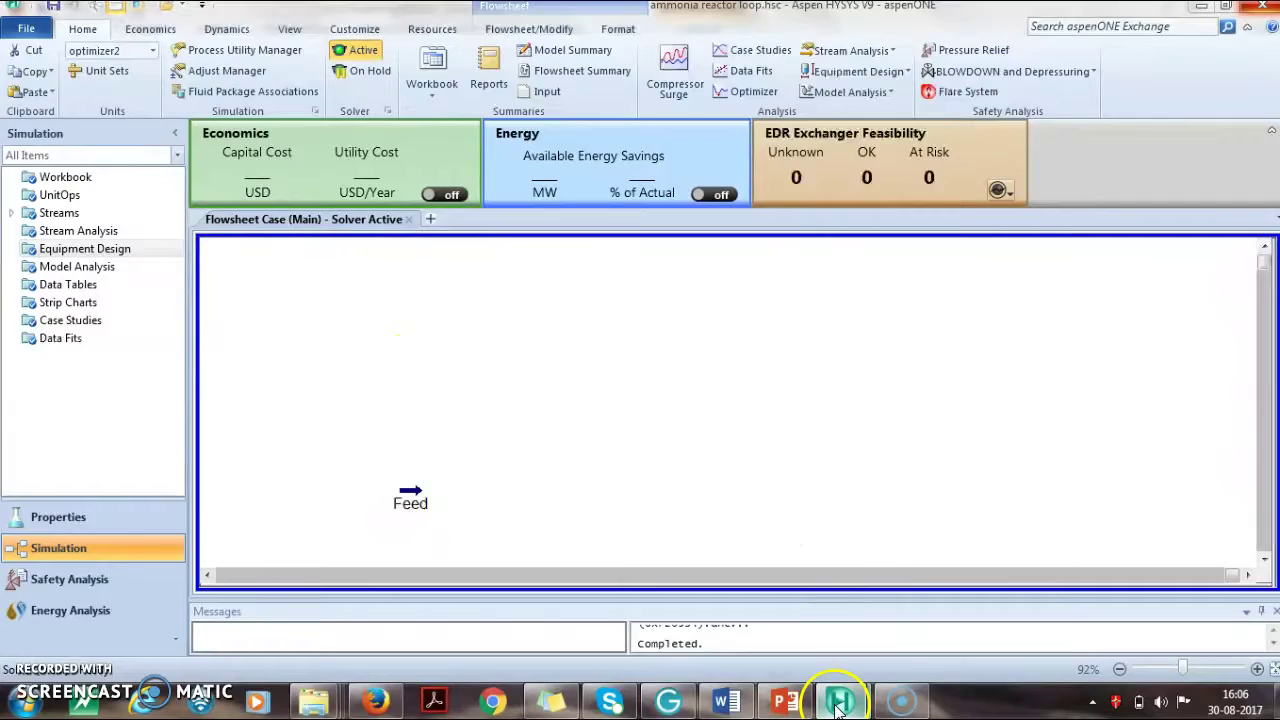
mouse_move(840, 700)
mouse_move(847, 595)
left_click(934, 614)
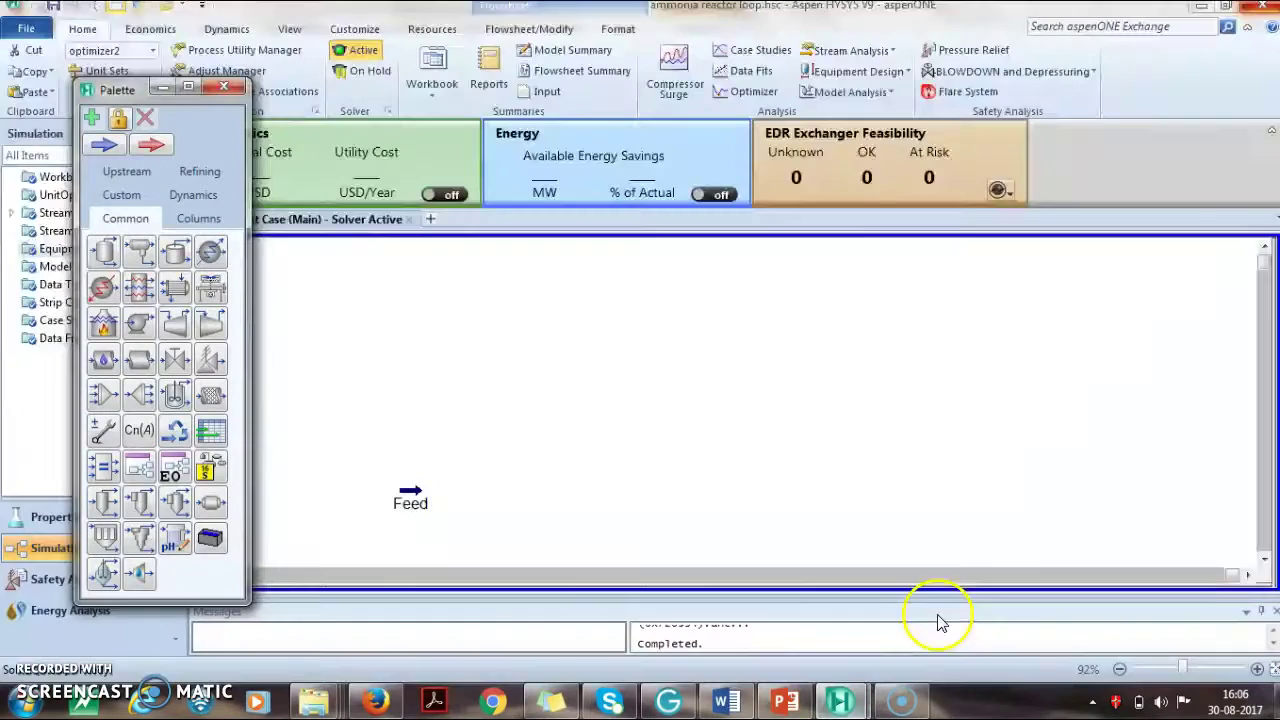
left_click_drag(120, 88, 1174, 80)
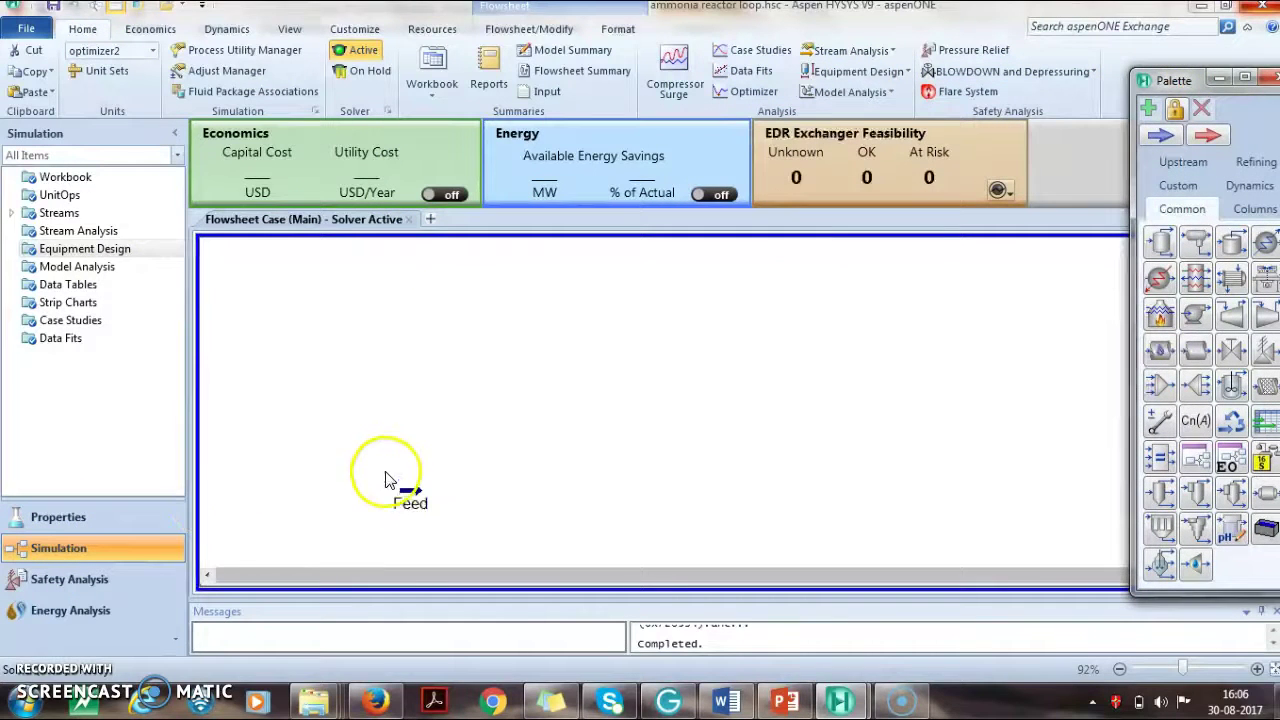
Step: Review the Feed stream's temperature, pressure and molar flows (Nitrogen 10.9317, Hydrogen 33.7023)
left_click(404, 503)
double_click(402, 499)
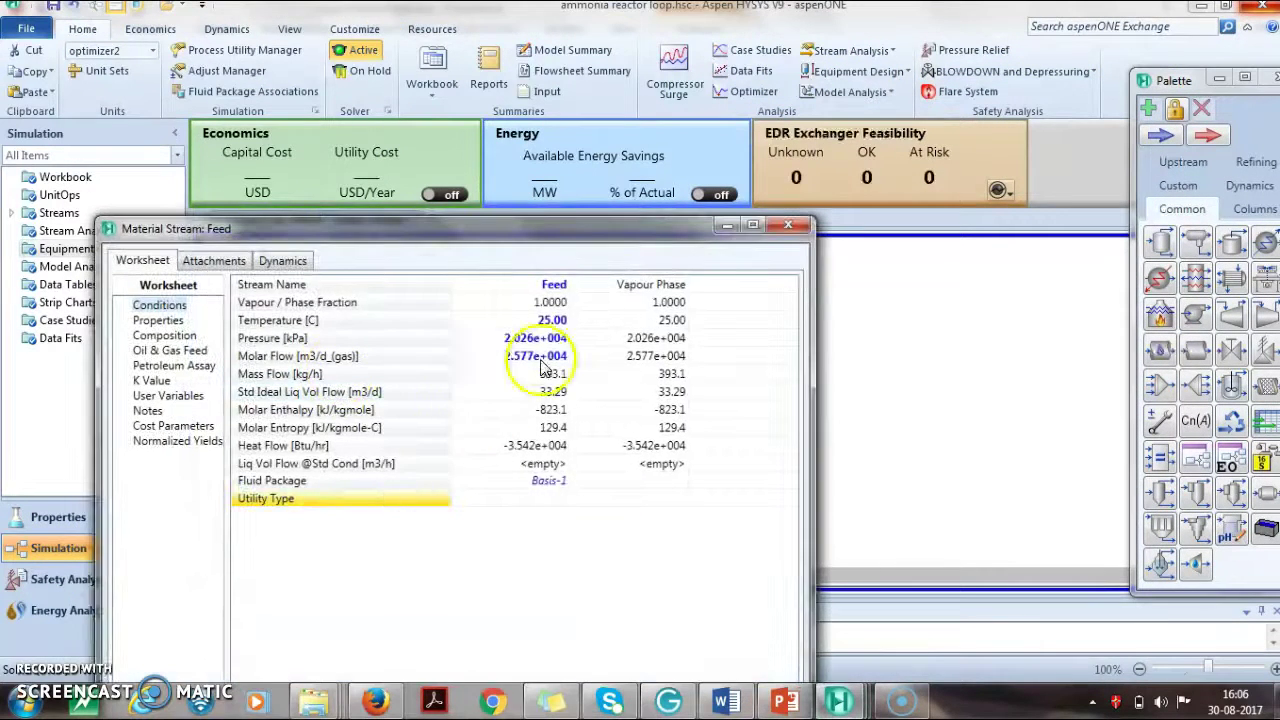
left_click(540, 322)
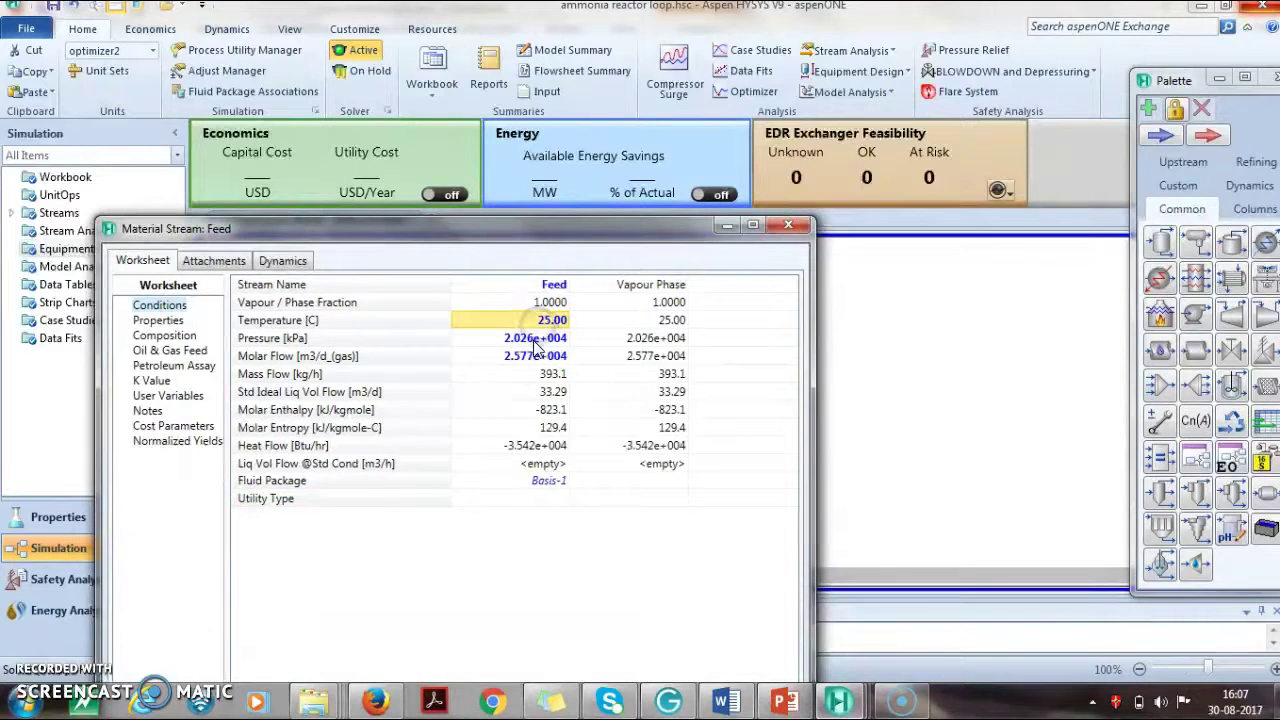
left_click(535, 340)
left_click(165, 335)
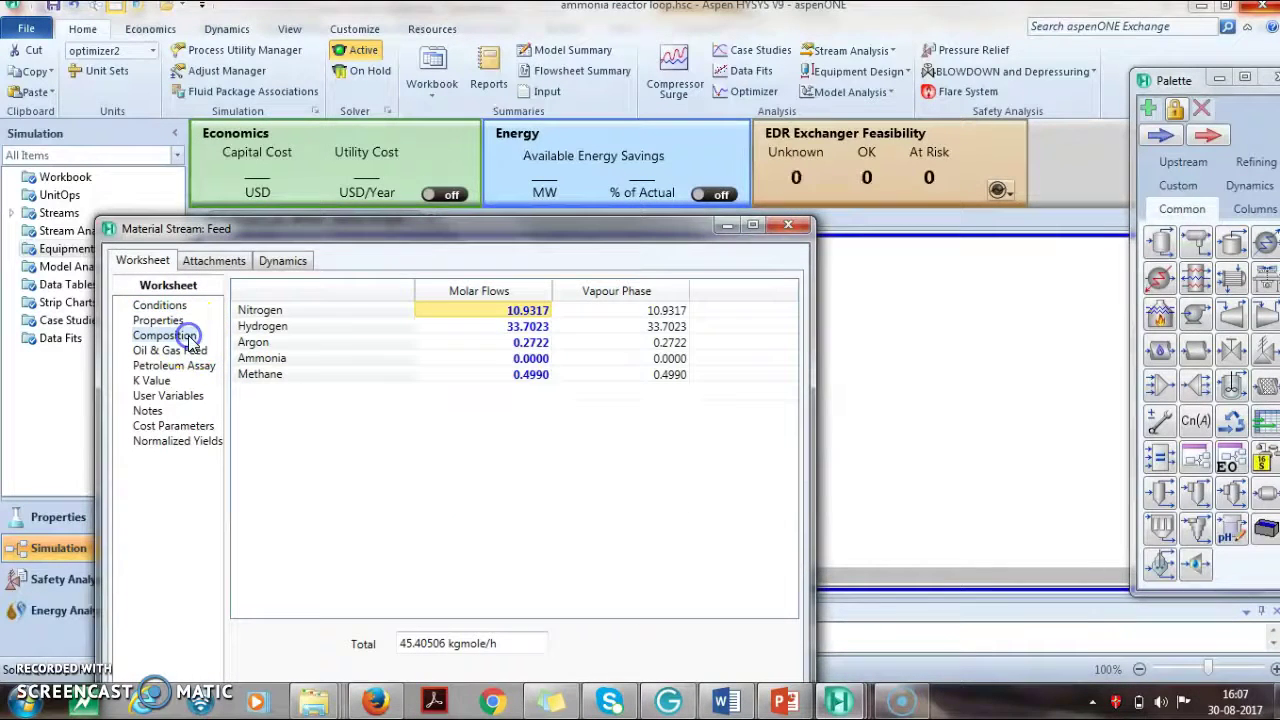
Step: In the properties environment, set reaction Rxn-1's temperature approach DeltaT to 0
left_click(788, 224)
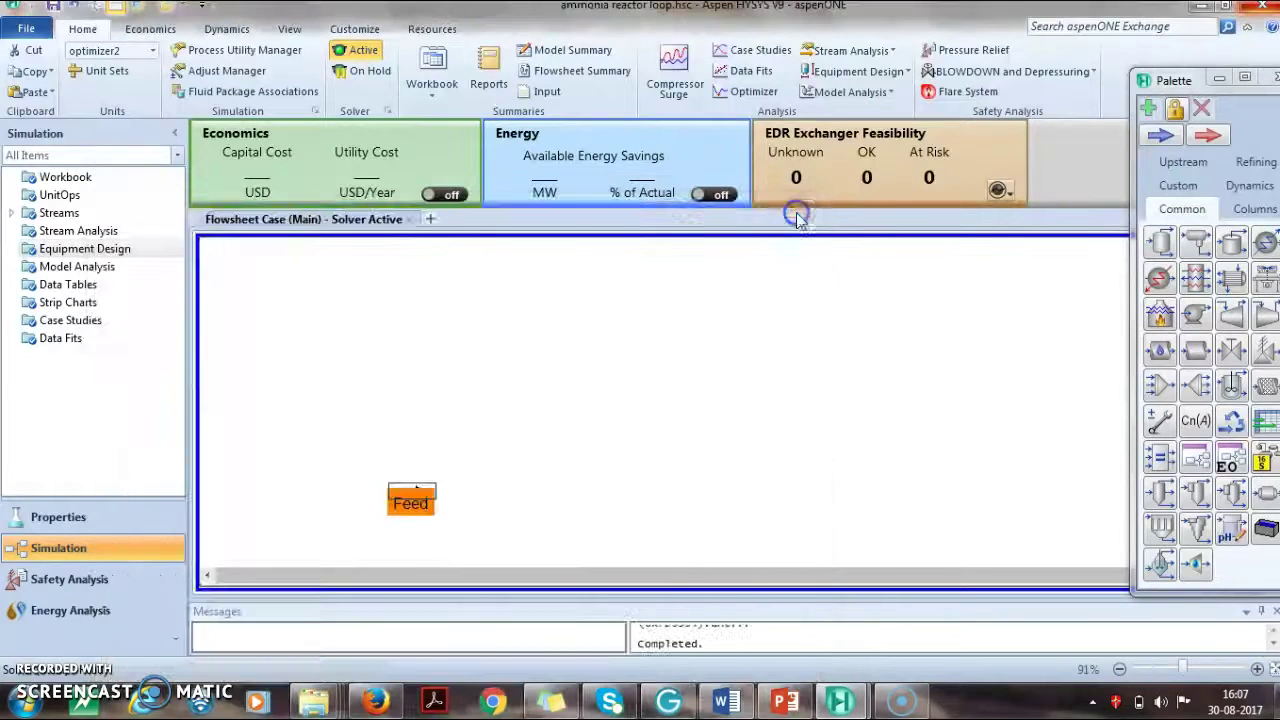
left_click(45, 520)
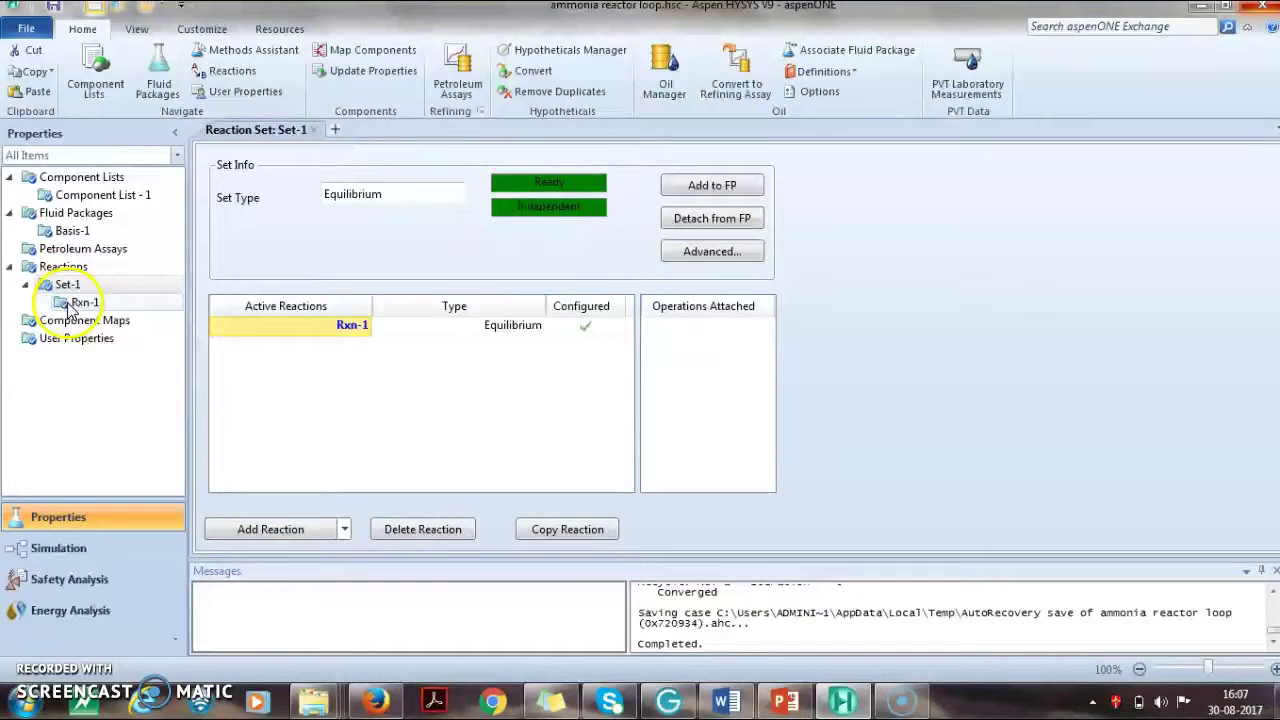
left_click(66, 306)
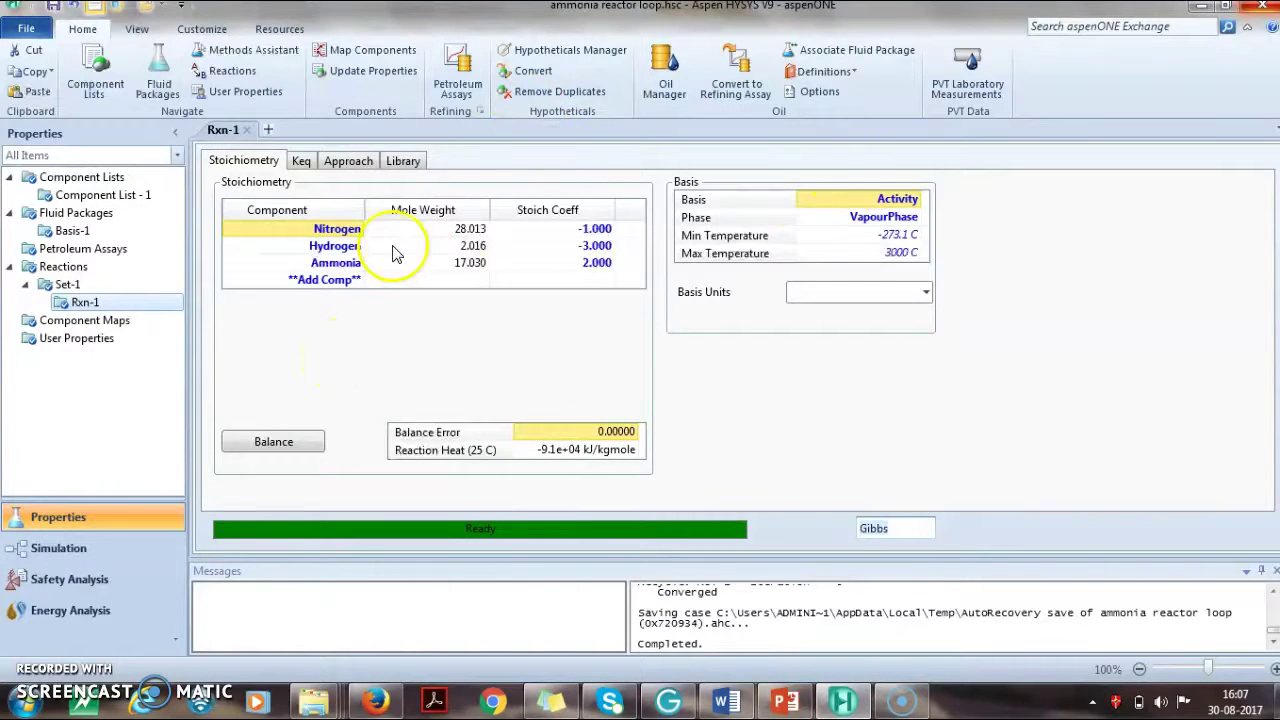
left_click(350, 163)
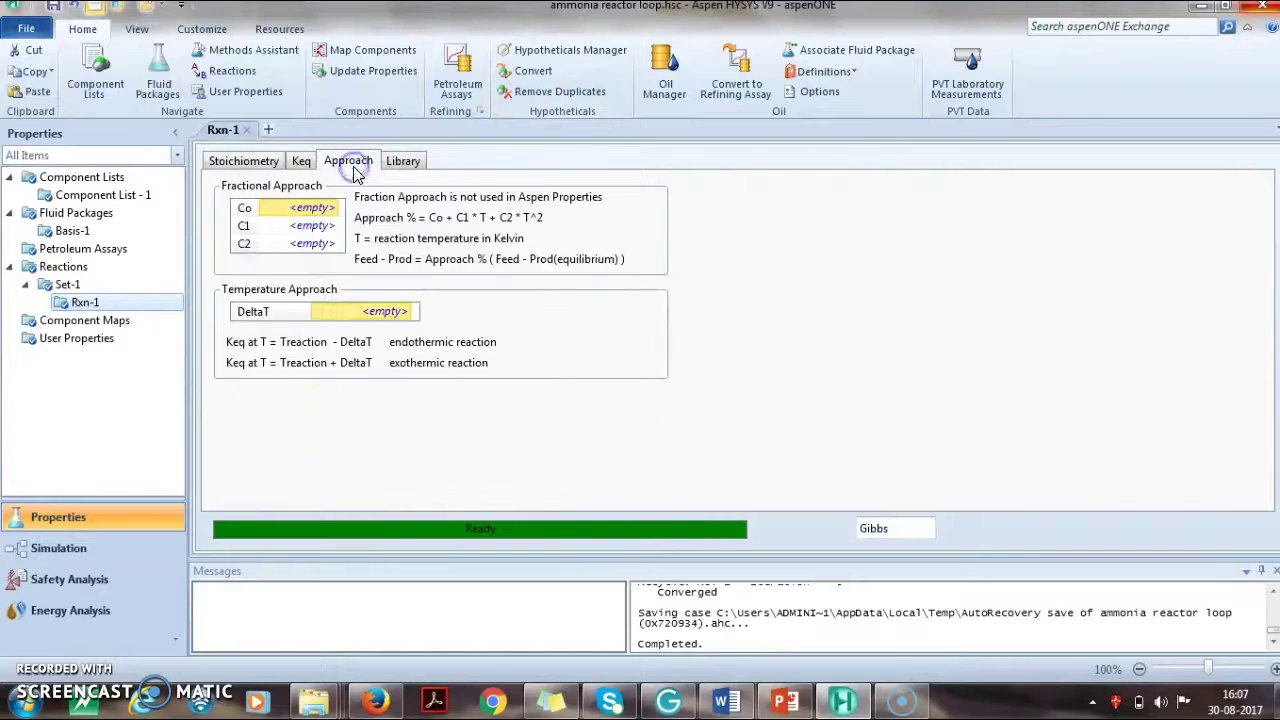
left_click(377, 312)
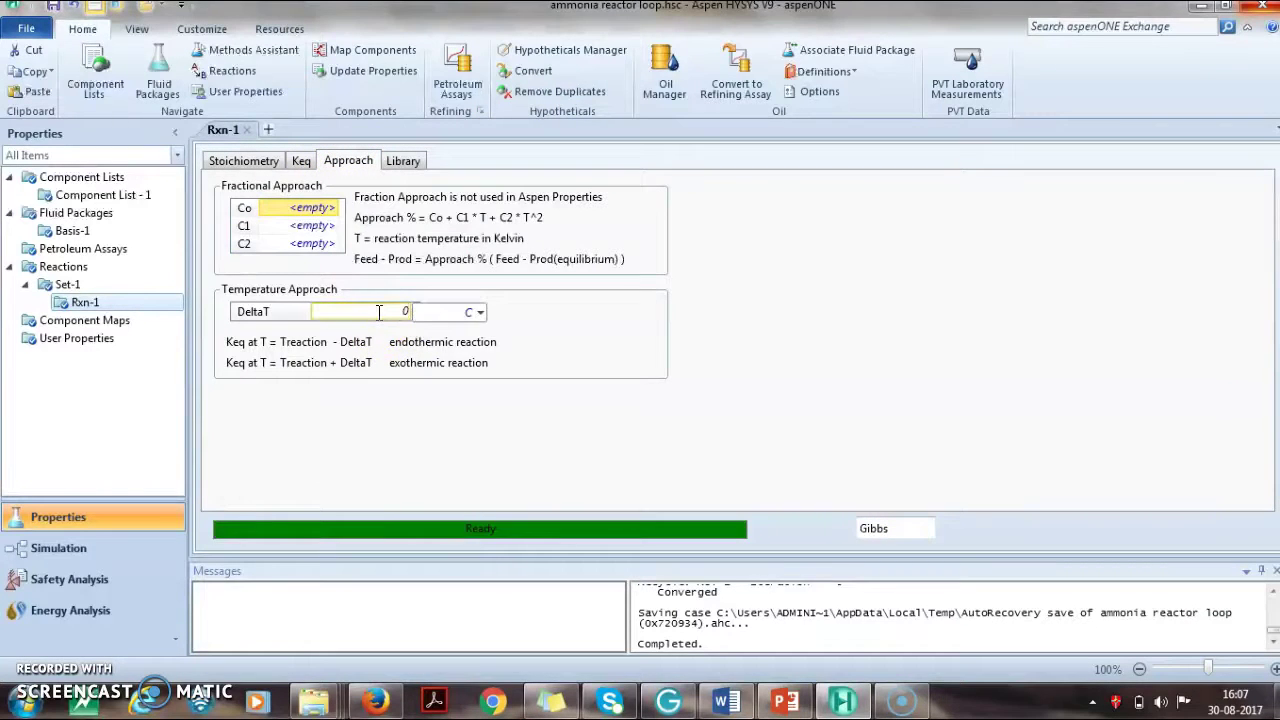
key("Return")
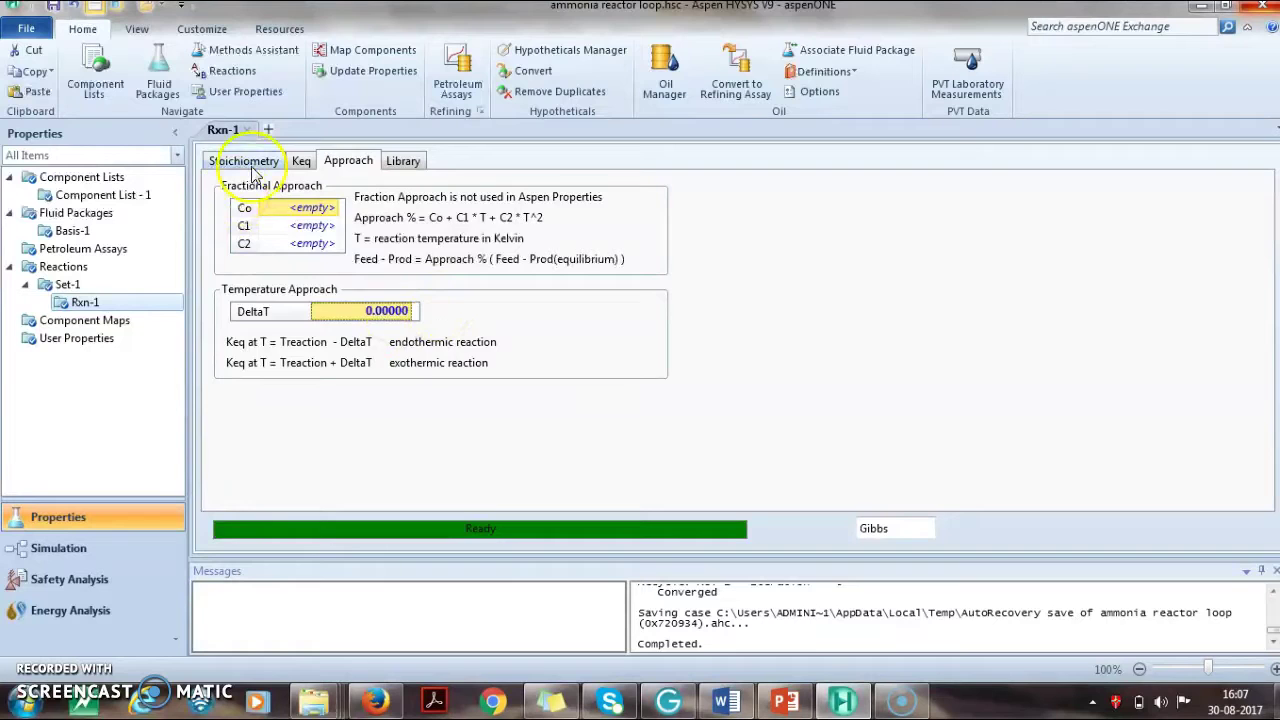
Step: Review Rxn-1's stoichiometry and equilibrium constant source, then open reaction set Set-1
left_click(250, 164)
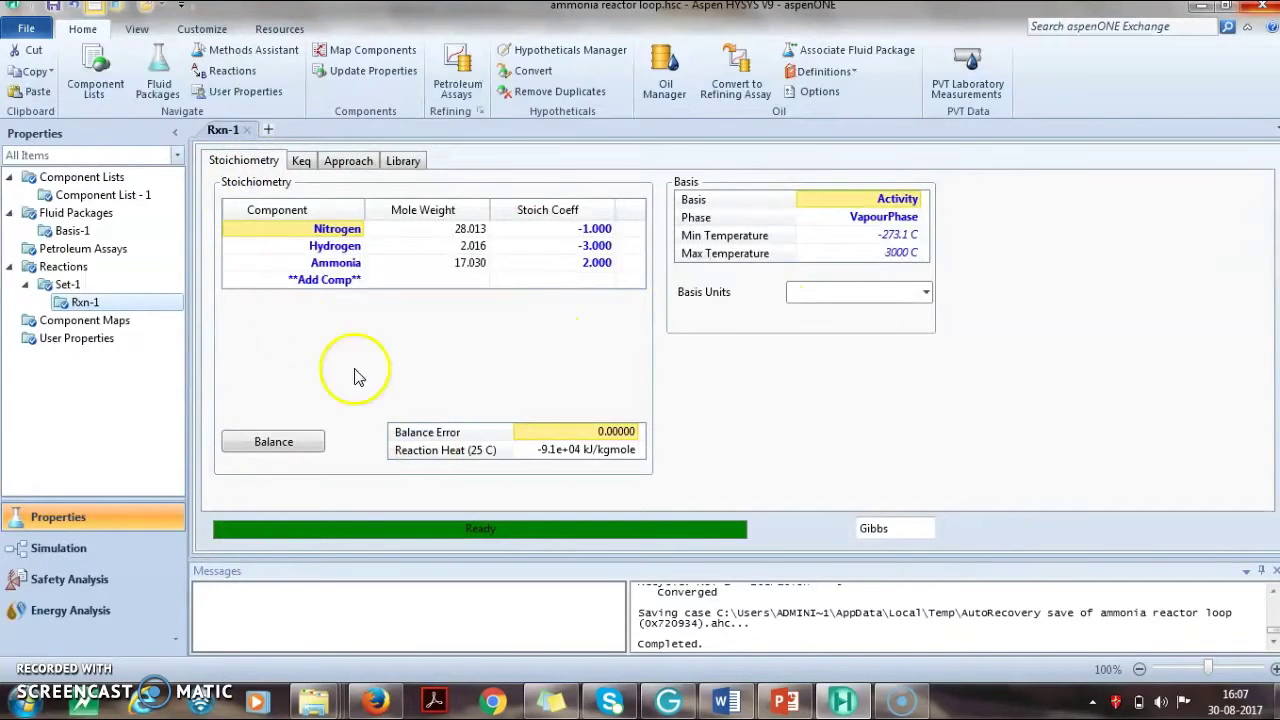
left_click(302, 163)
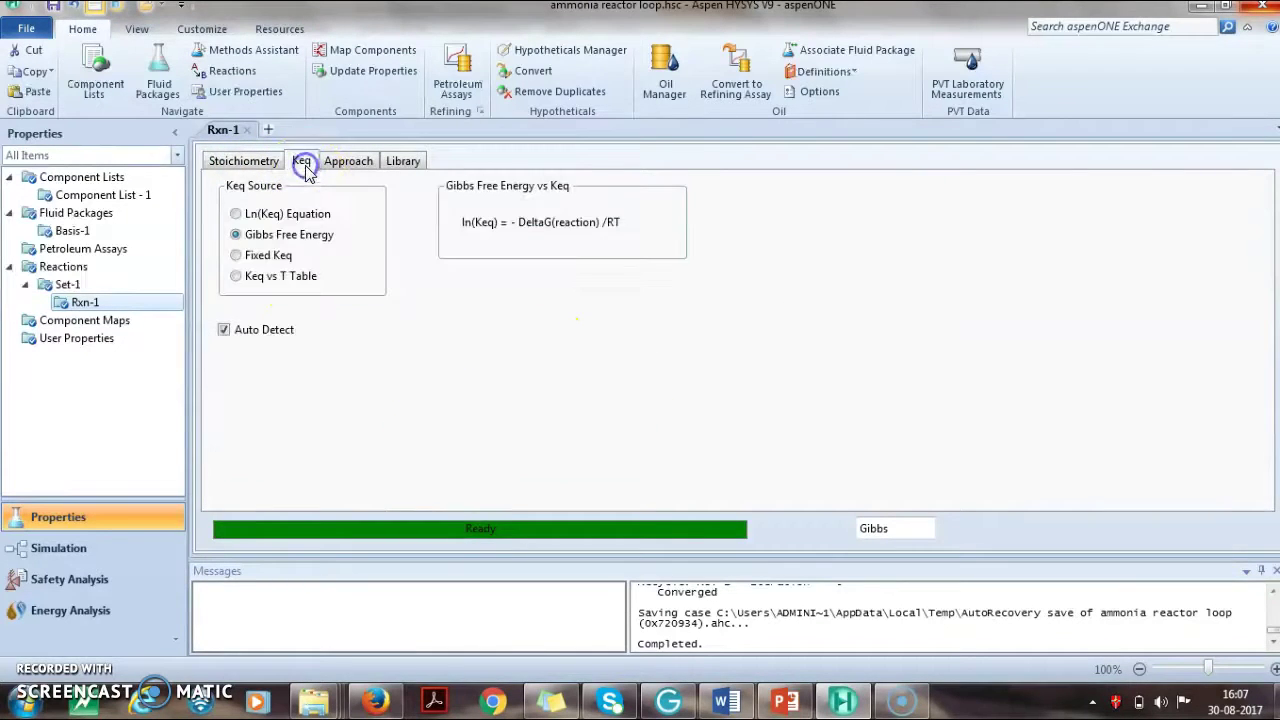
left_click(255, 164)
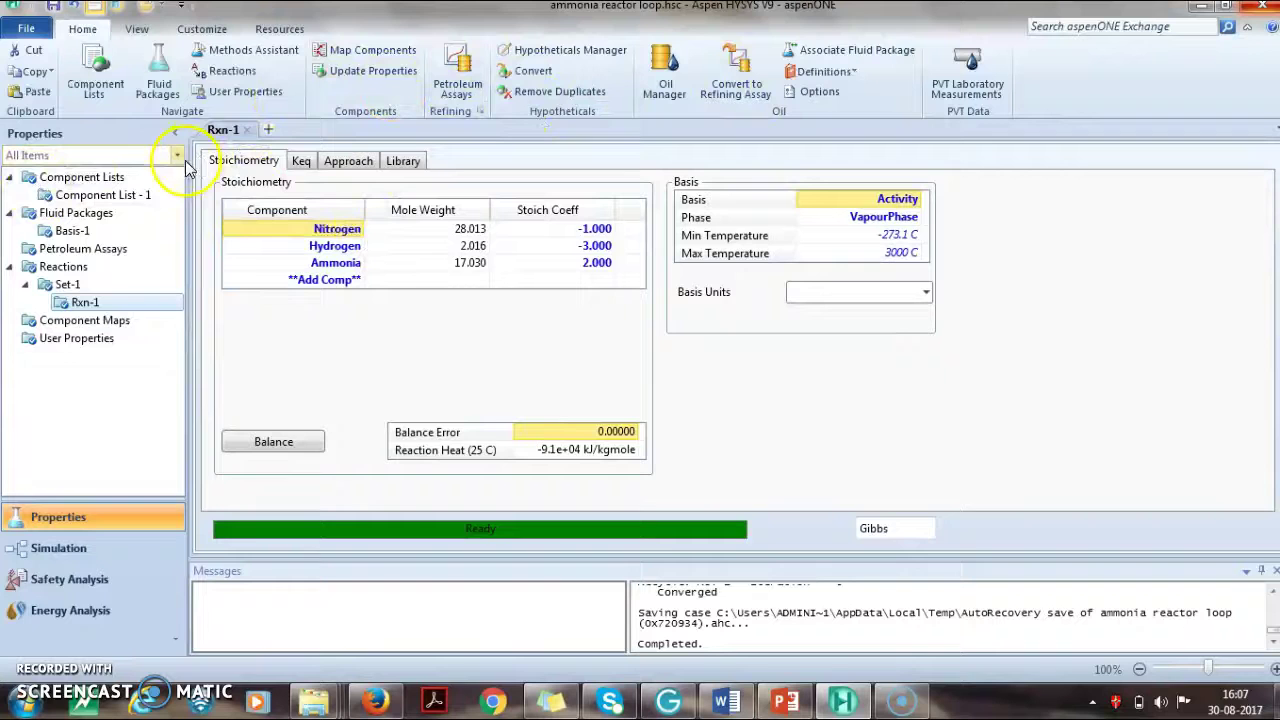
left_click(80, 286)
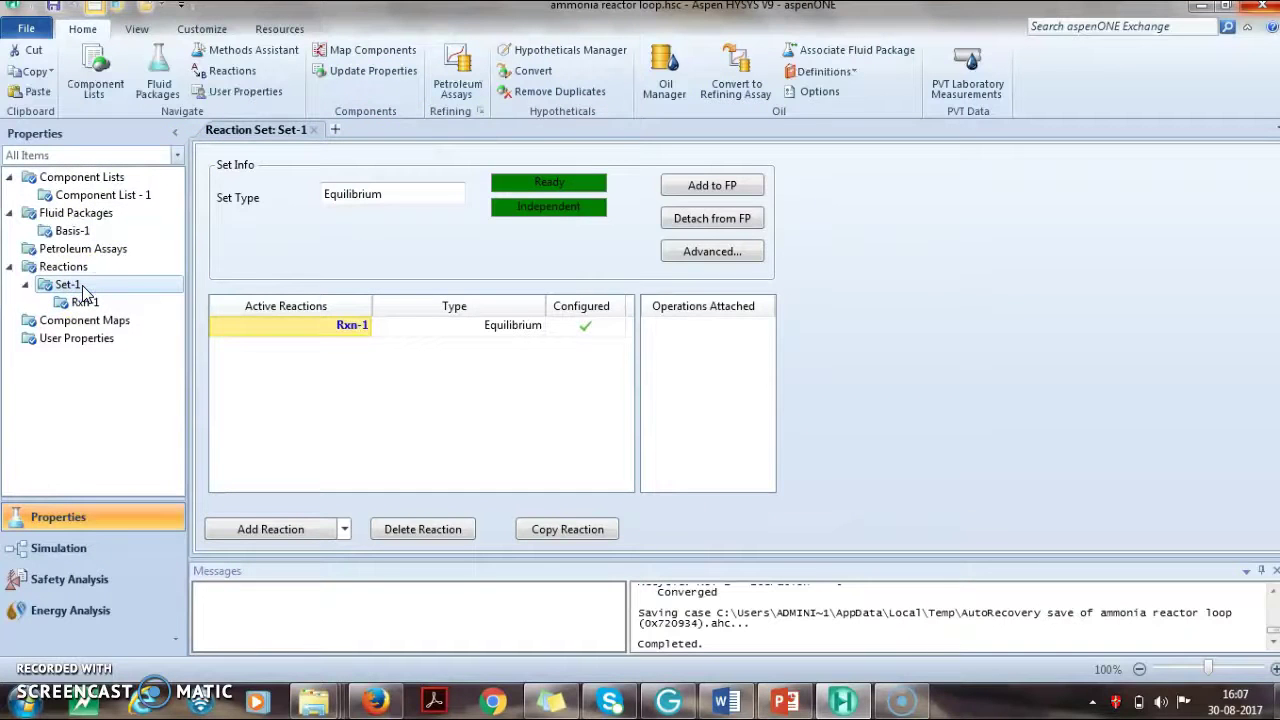
Step: Back in the simulation, move Feed up-left and place equilibrium reactor ERV-100 to its right
left_click(58, 548)
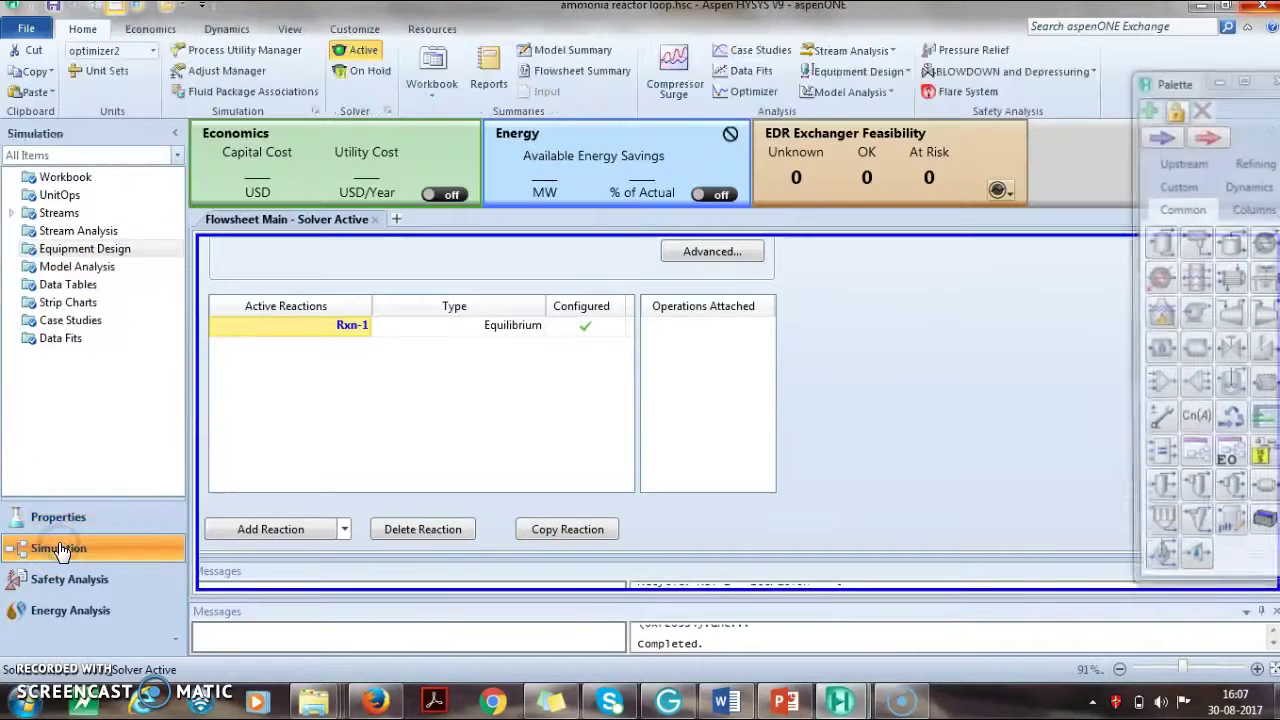
mouse_move(412, 508)
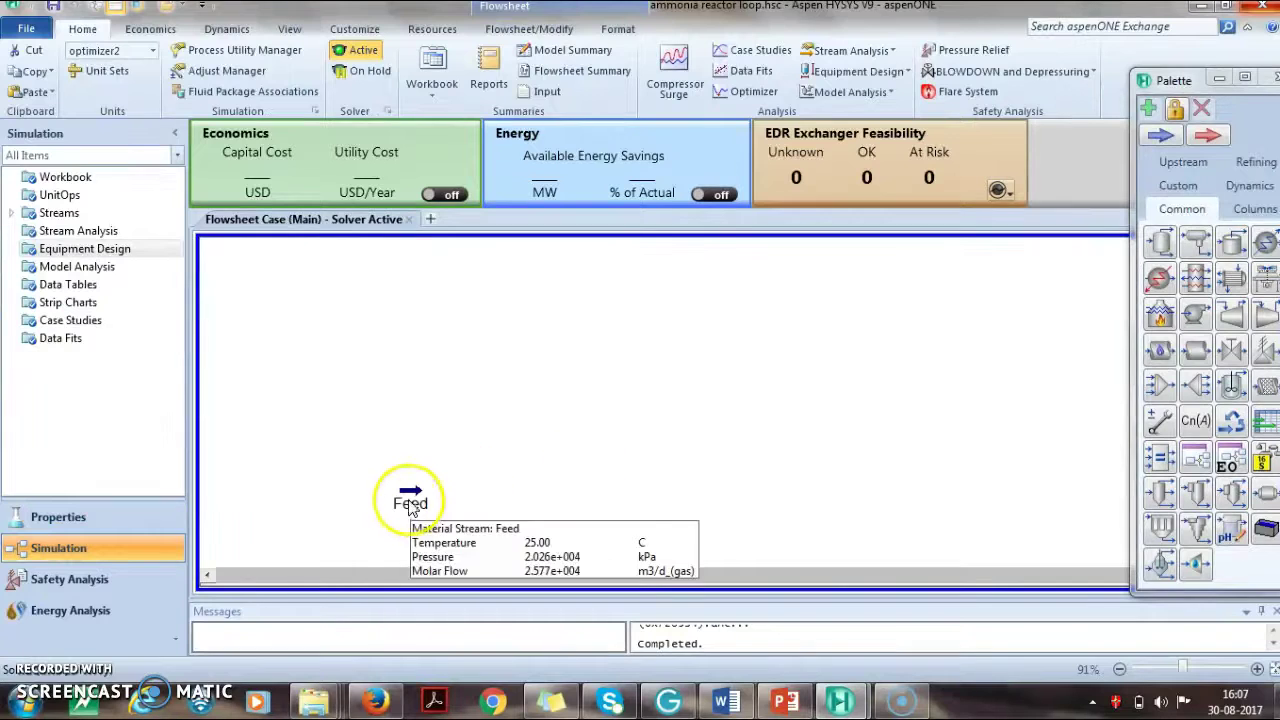
left_click_drag(412, 508, 357, 393)
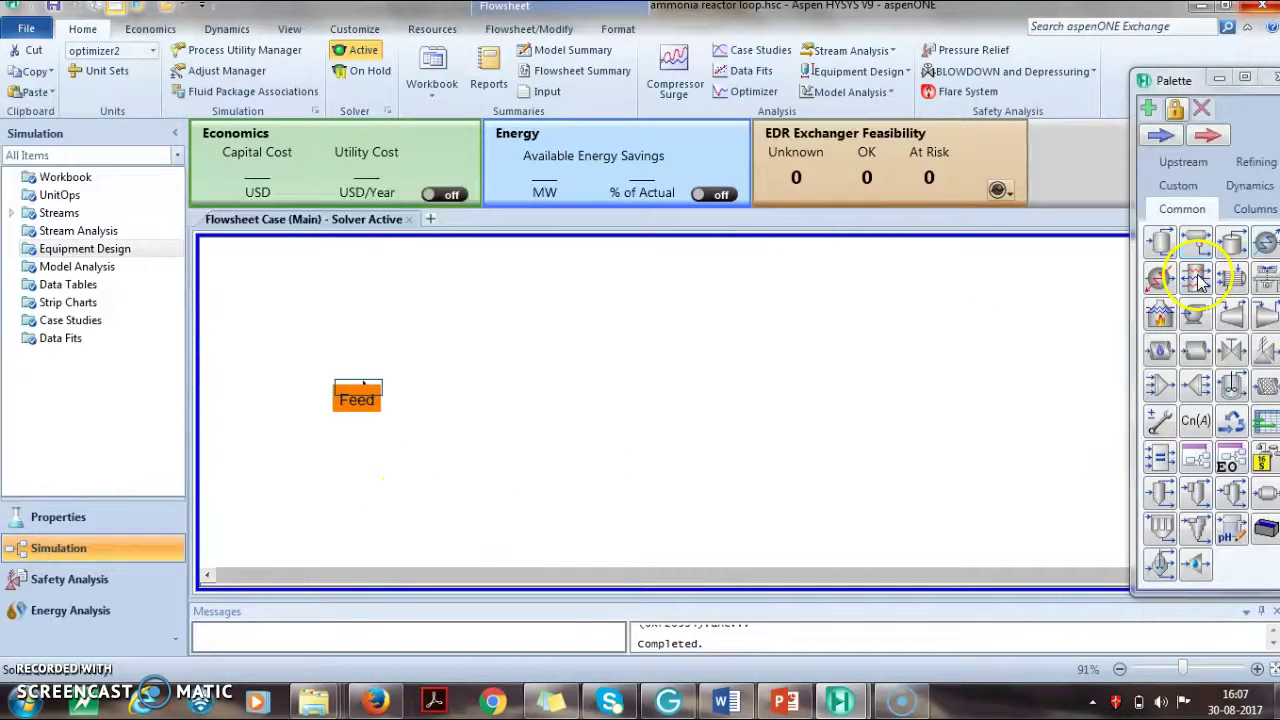
left_click(1252, 212)
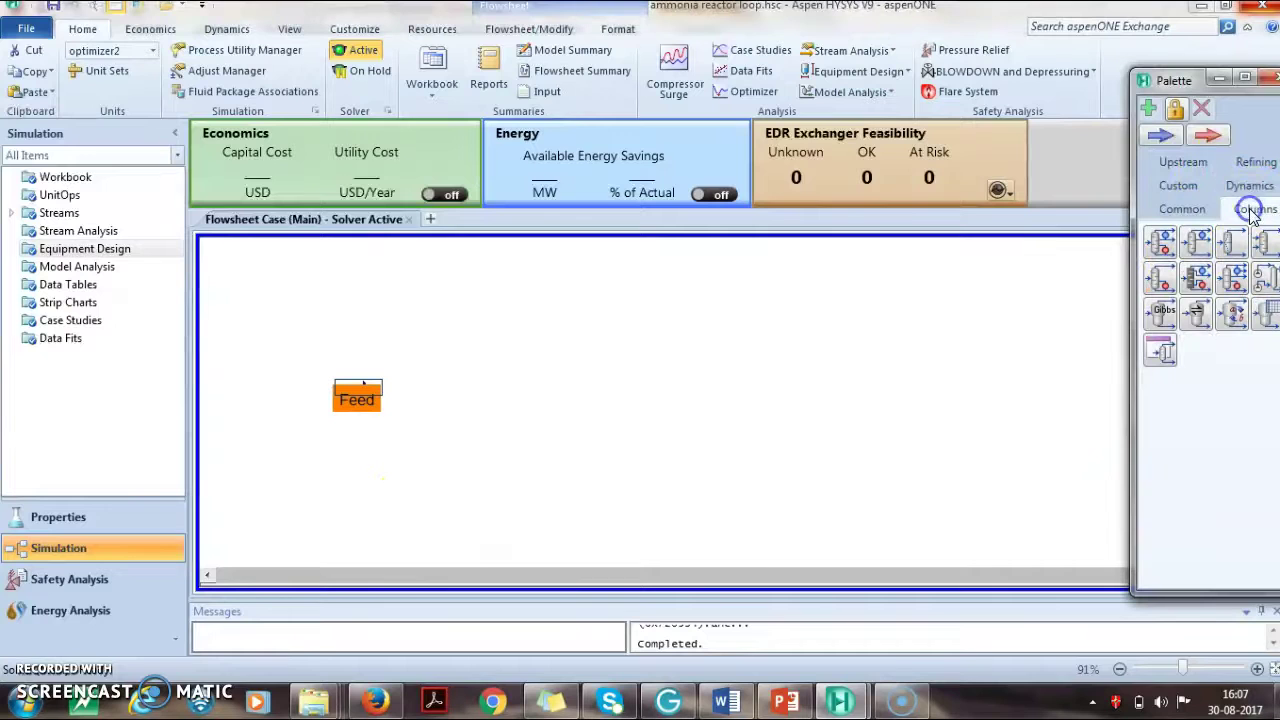
left_click(1196, 322)
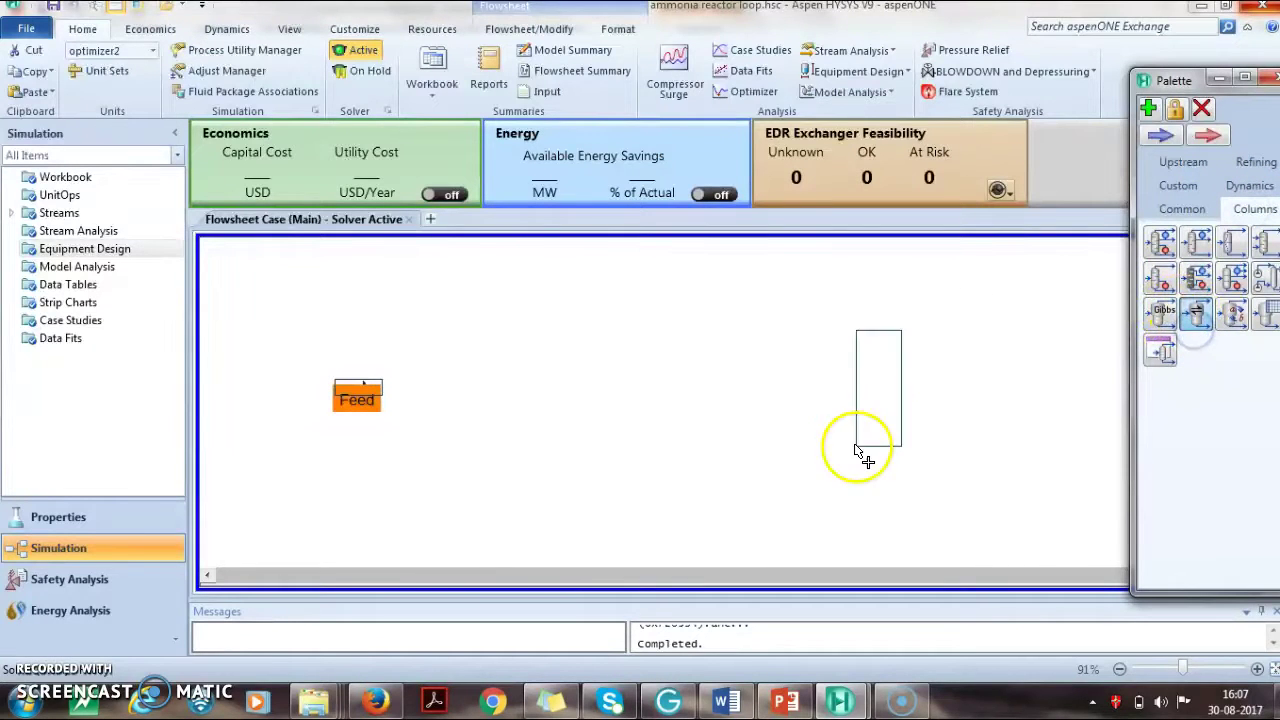
left_click(426, 462)
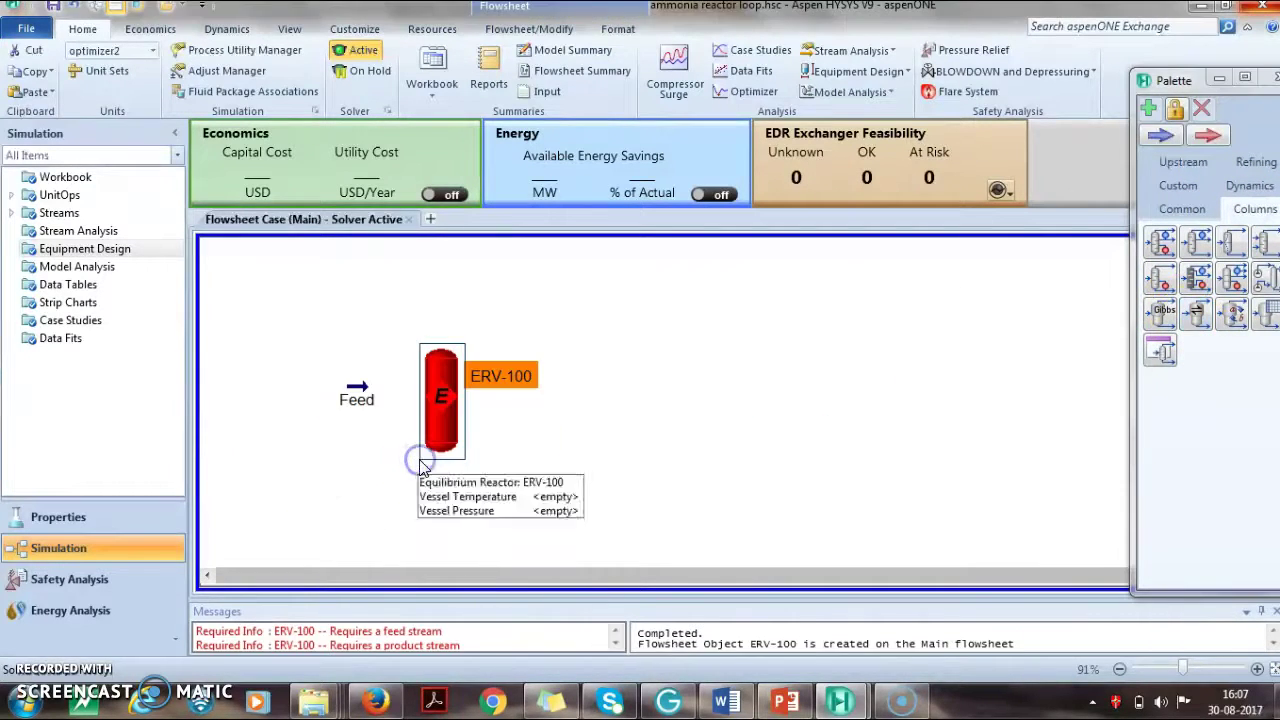
Step: Connect ERV-100 with inlet Feed, outlets V out and L out, and energy stream qr
double_click(450, 396)
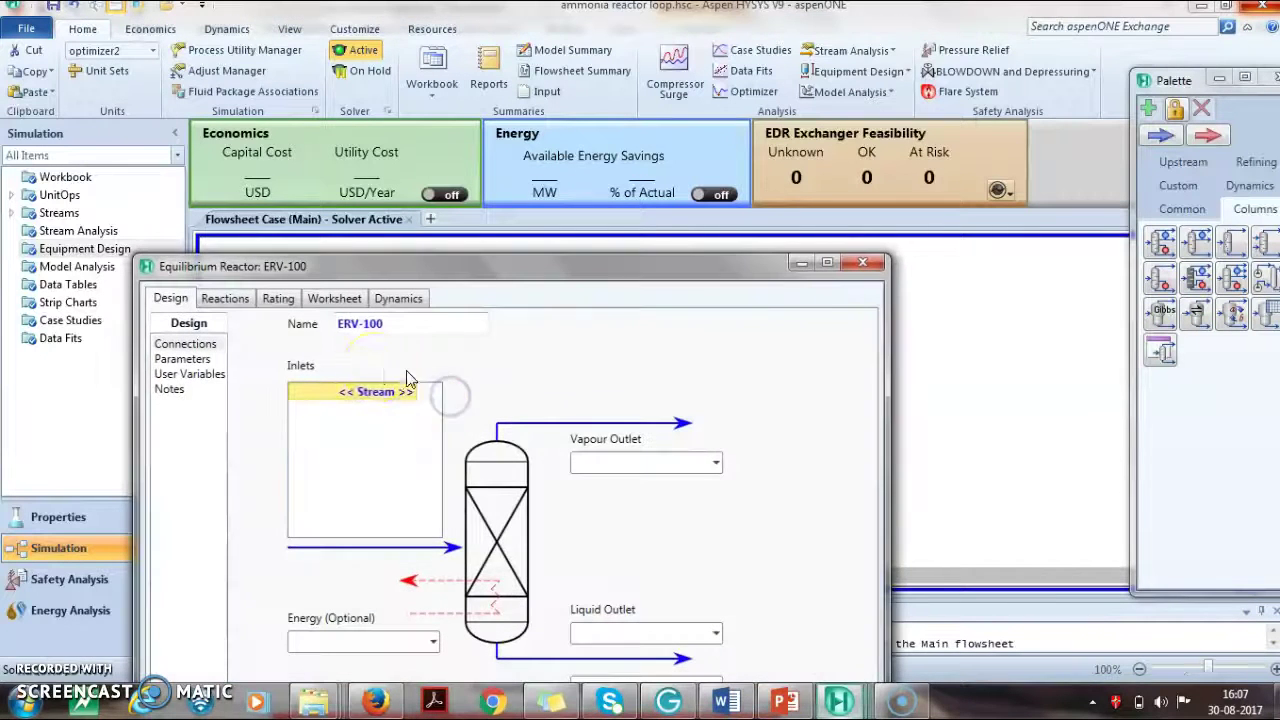
left_click(408, 393)
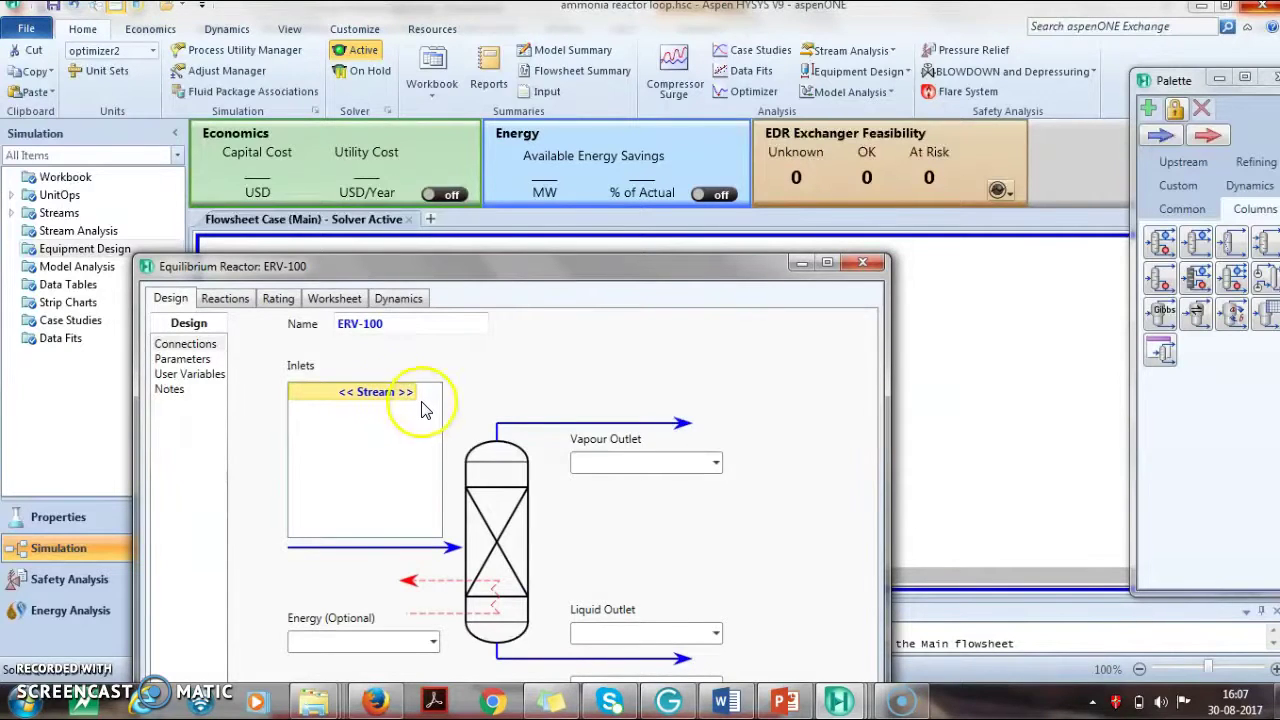
left_click(411, 392)
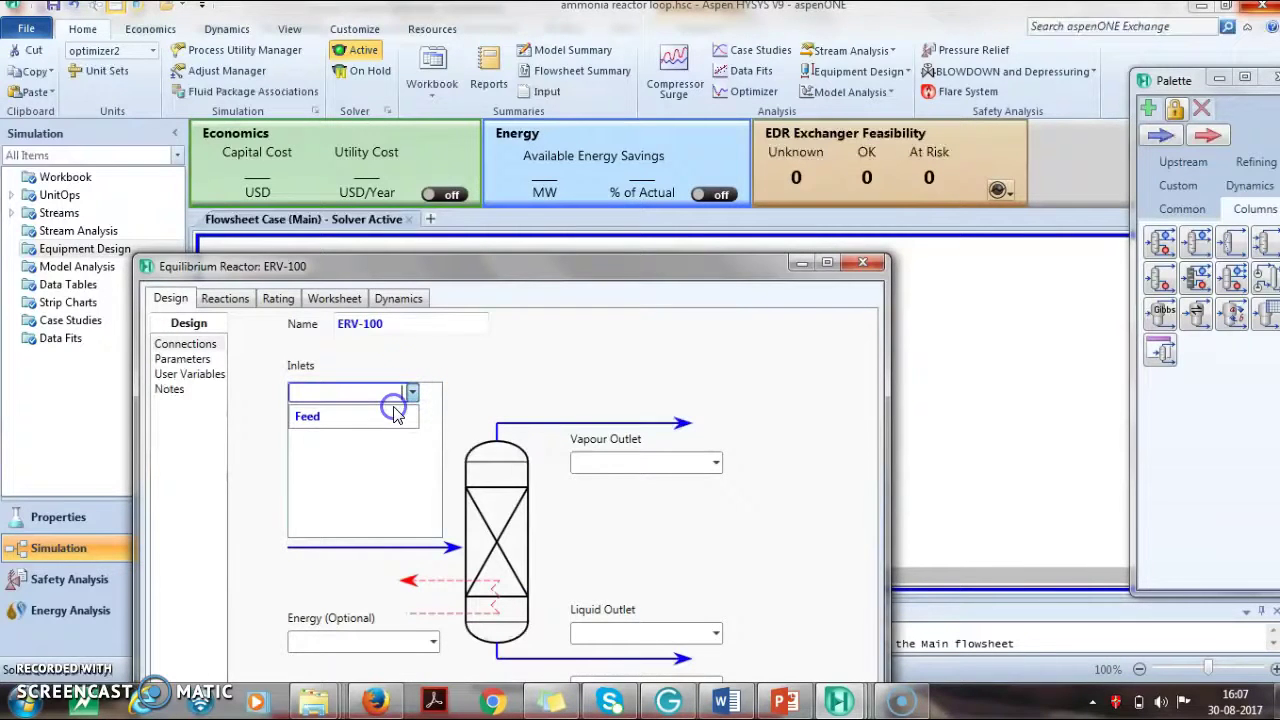
left_click(393, 414)
left_click(580, 461)
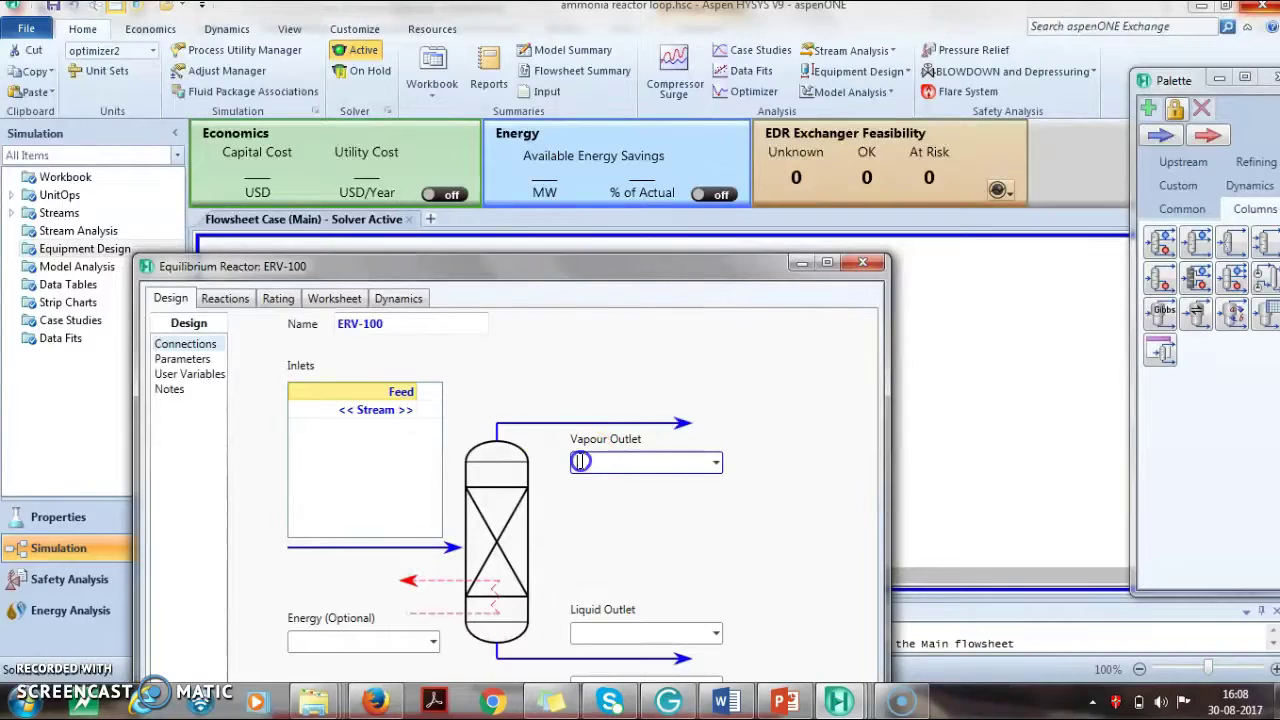
type("V out")
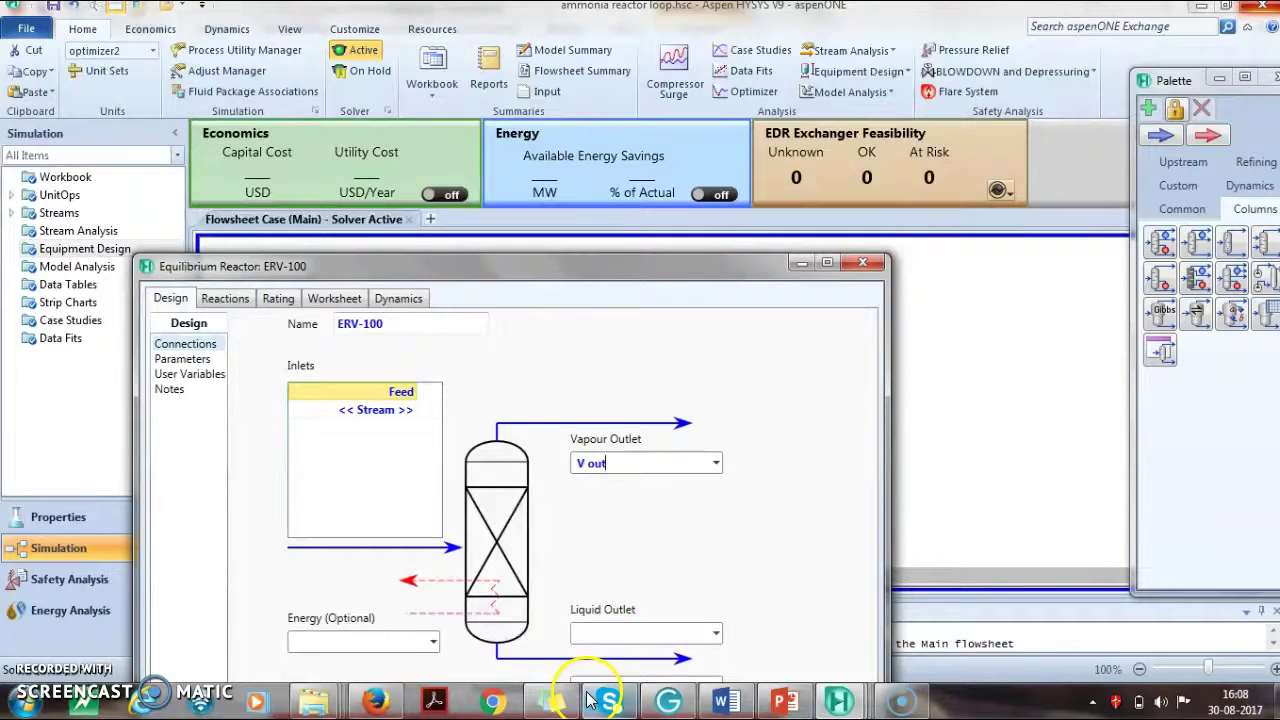
left_click(609, 637)
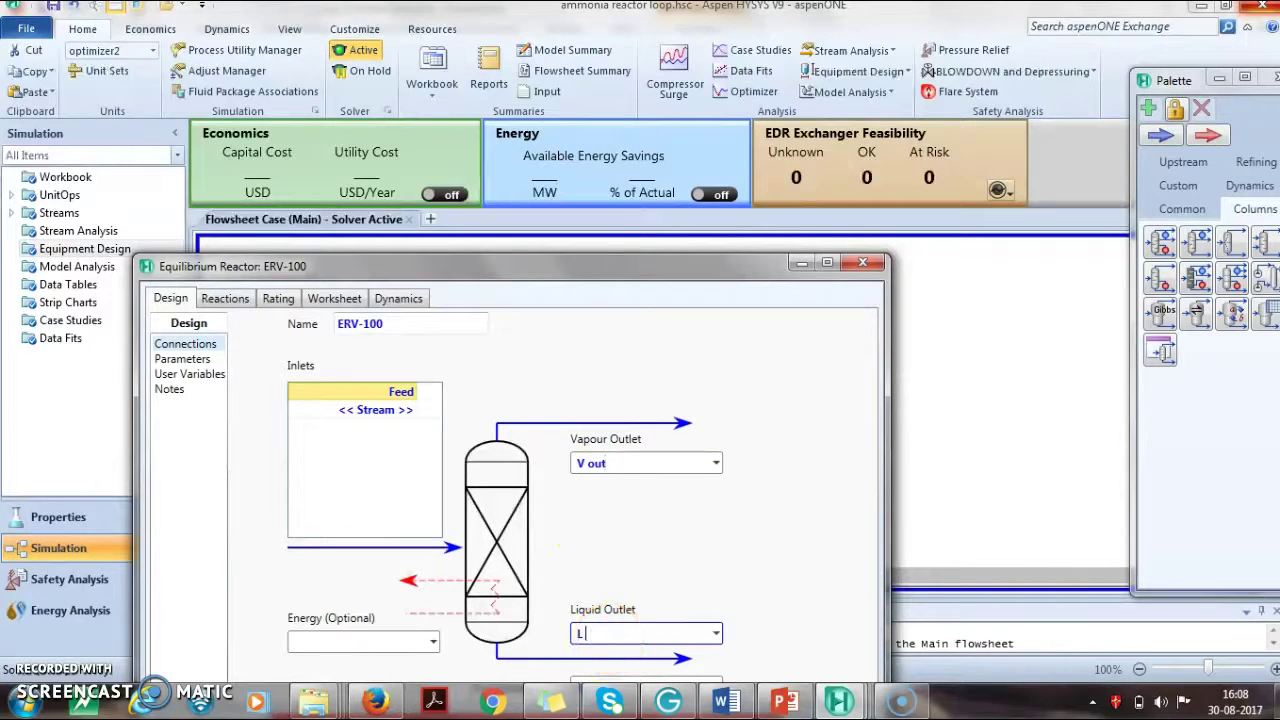
type("L out")
left_click(396, 637)
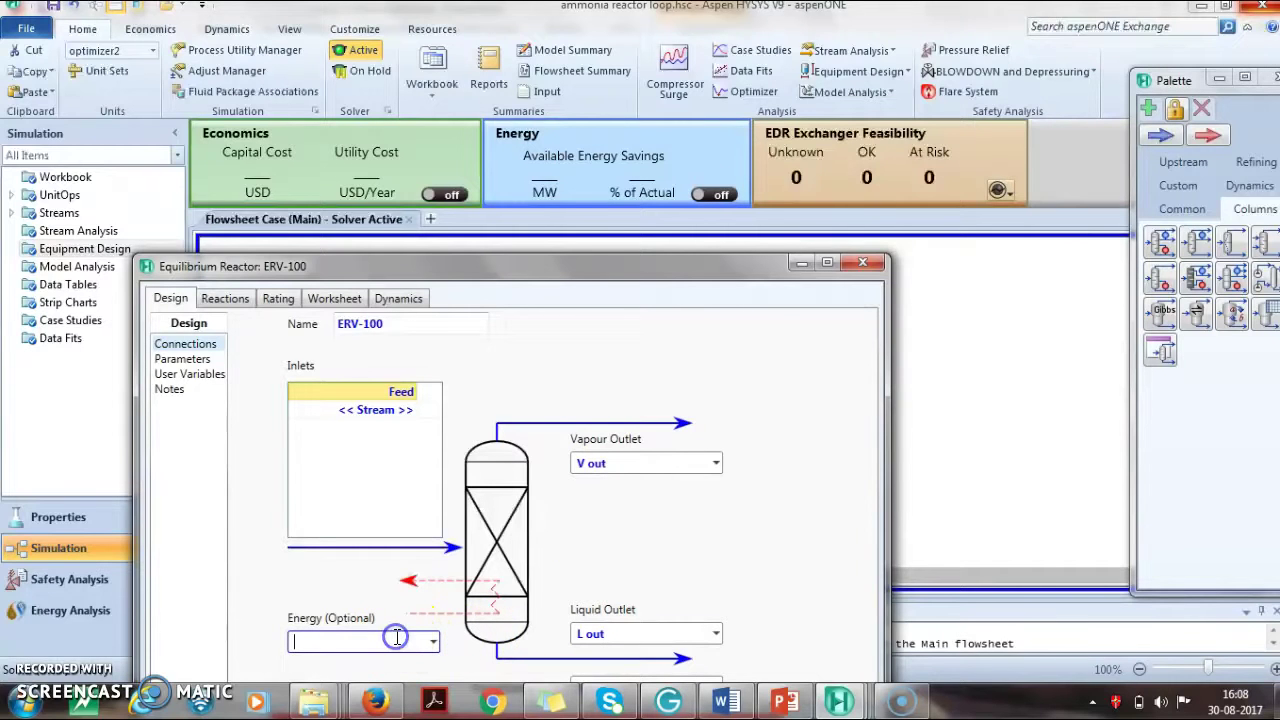
type("q r")
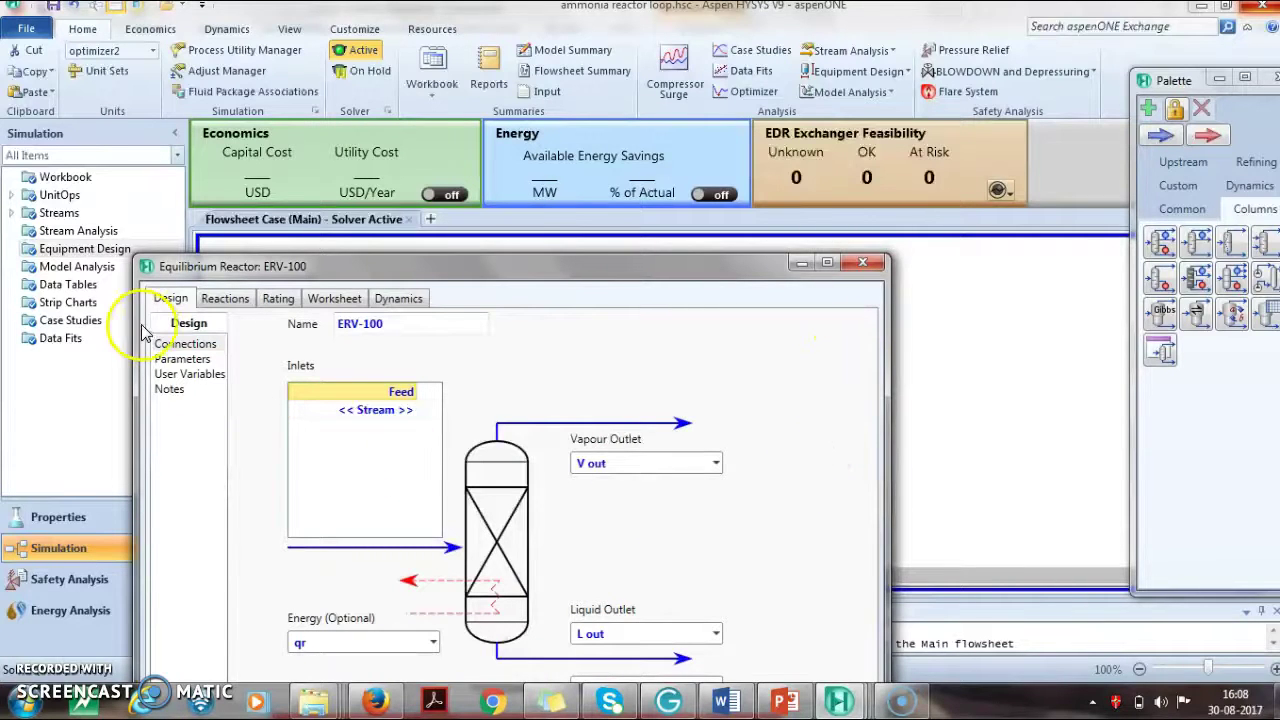
Step: Attach reaction set Set-1 to ERV-100 and close the reactor window
left_click_drag(714, 257, 723, 171)
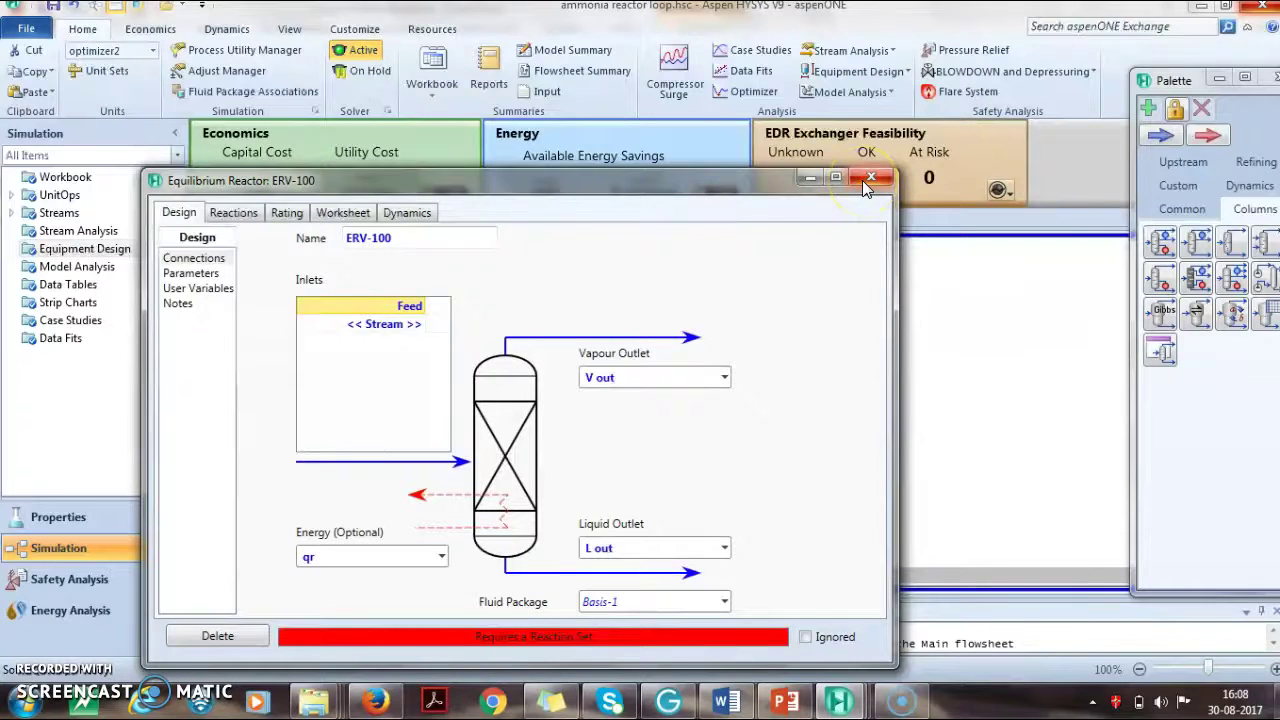
left_click(234, 214)
left_click(468, 262)
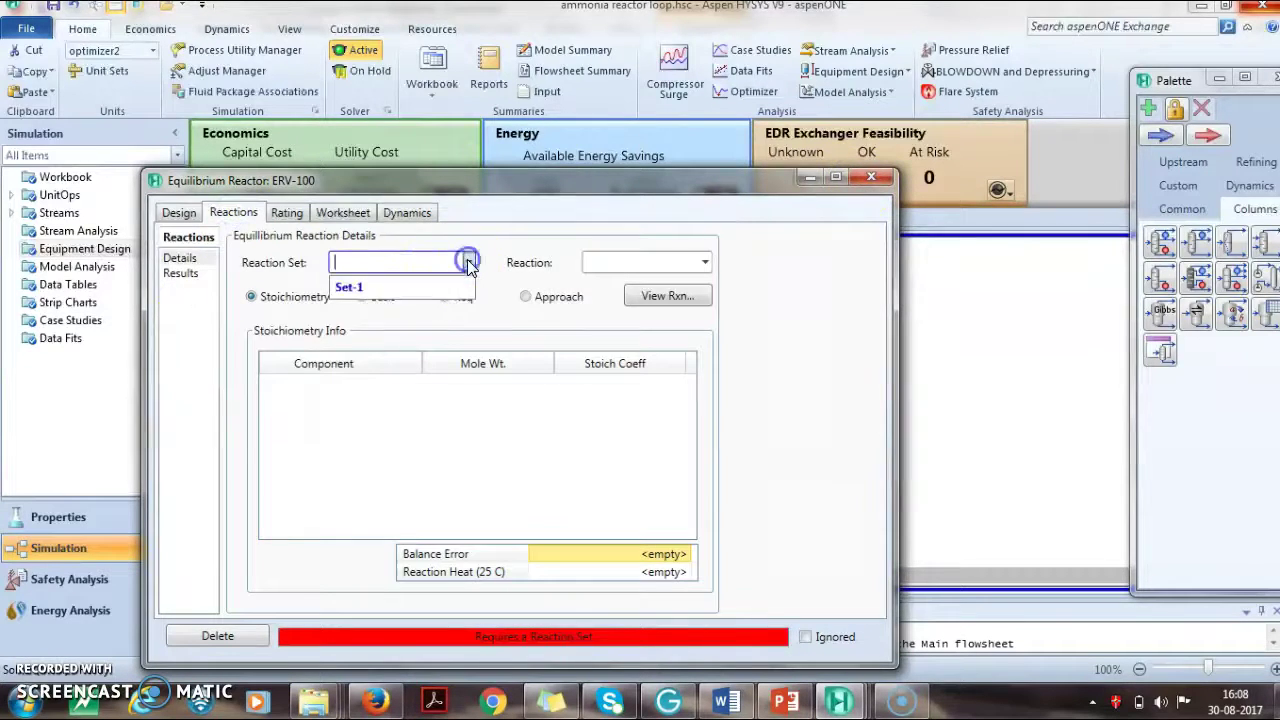
left_click(455, 287)
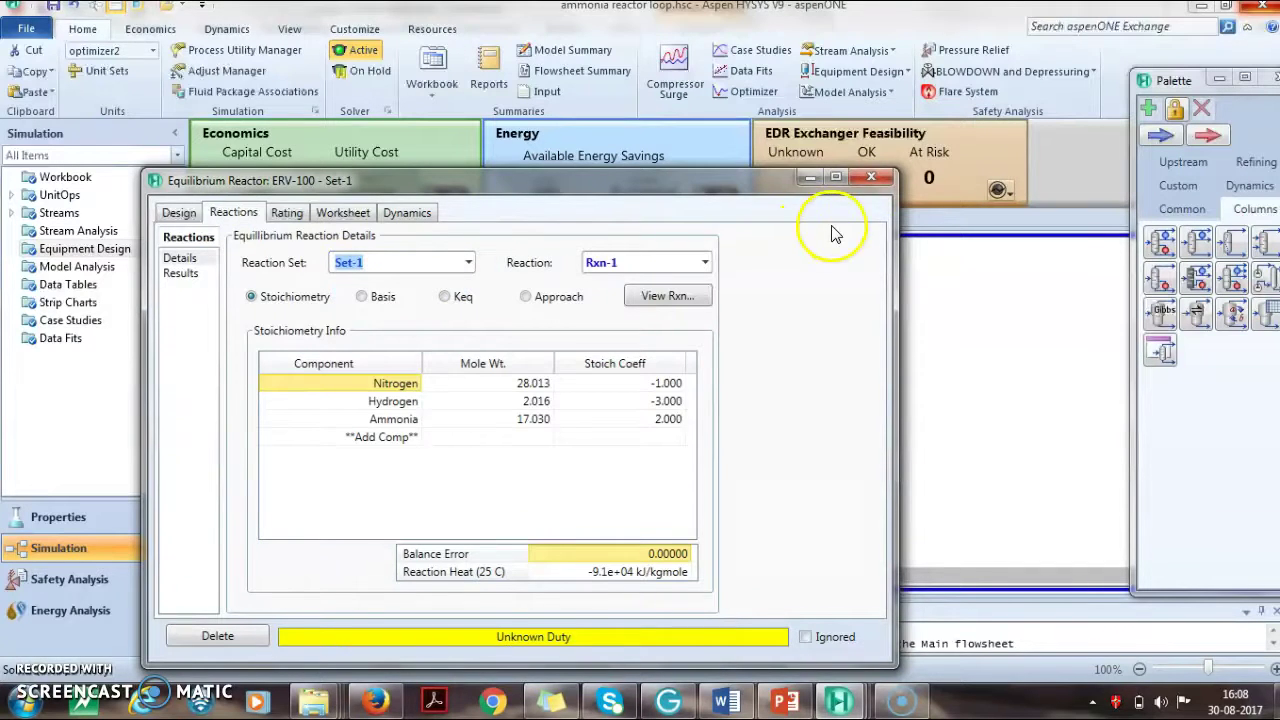
left_click(871, 178)
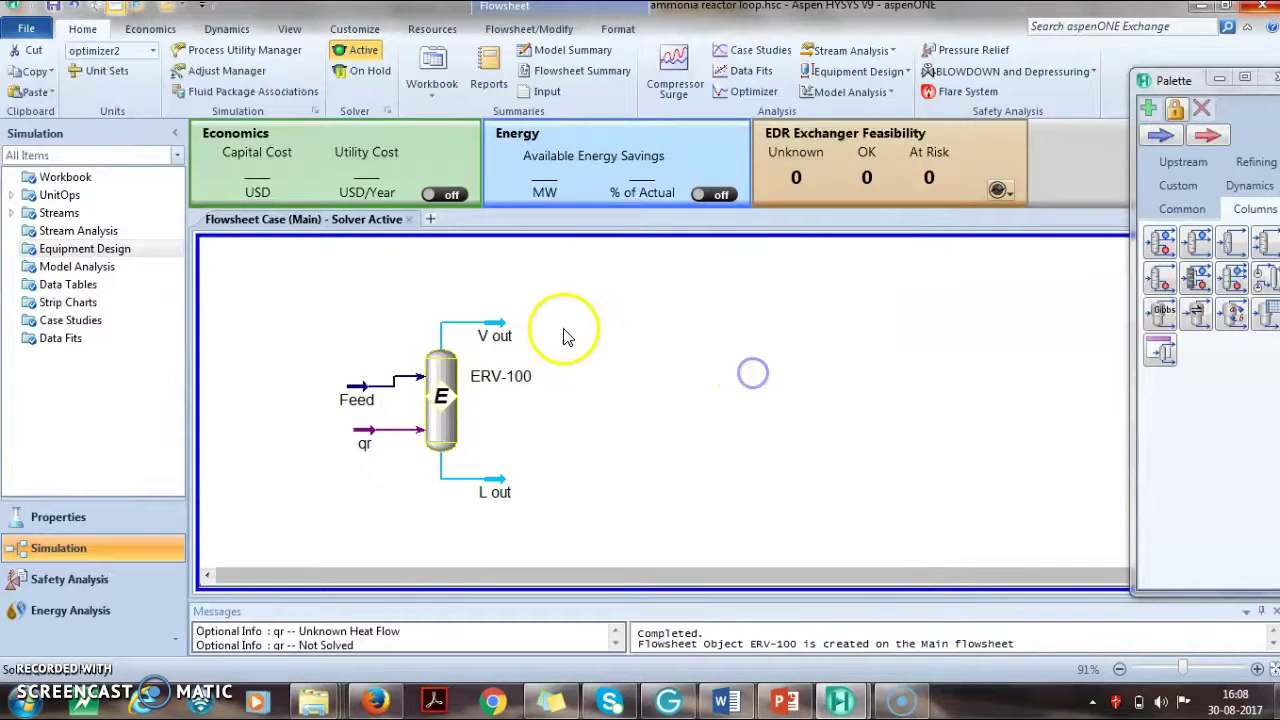
Step: Set V out to 500 °C and confirm its composition shows 0.2408 nitrogen and no ammonia
double_click(497, 323)
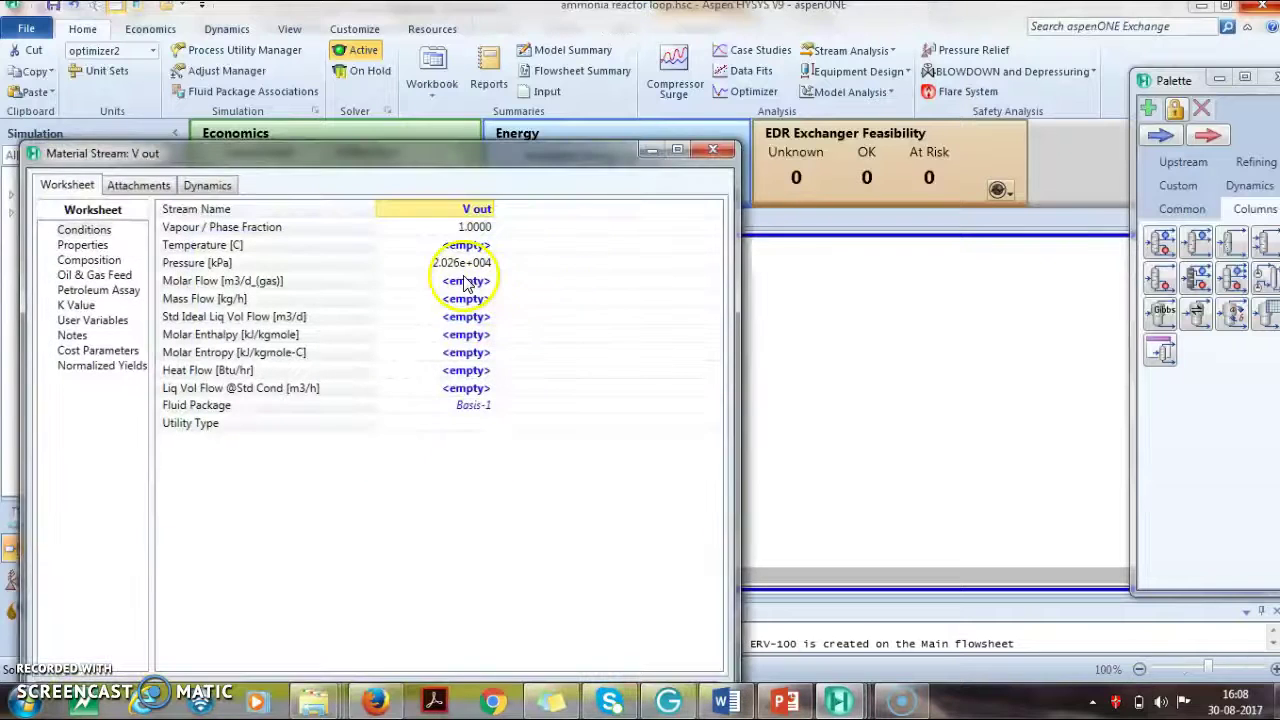
left_click(455, 248)
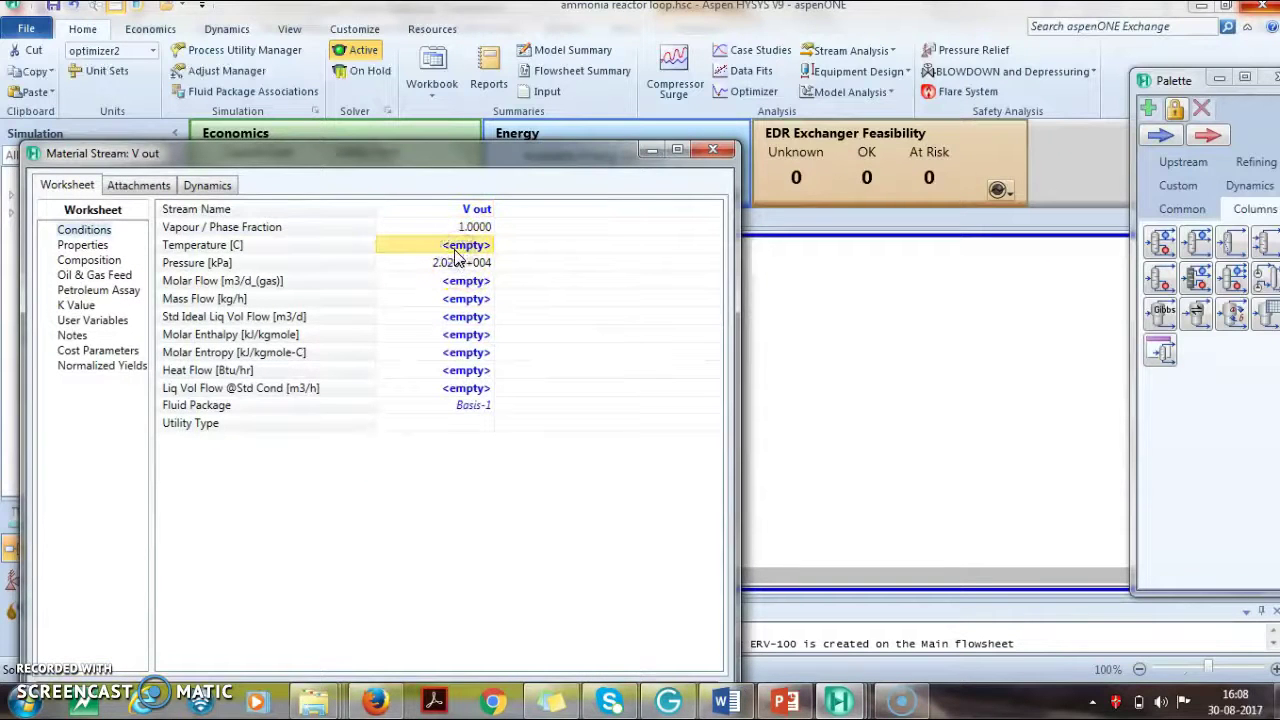
type("500")
key("Return")
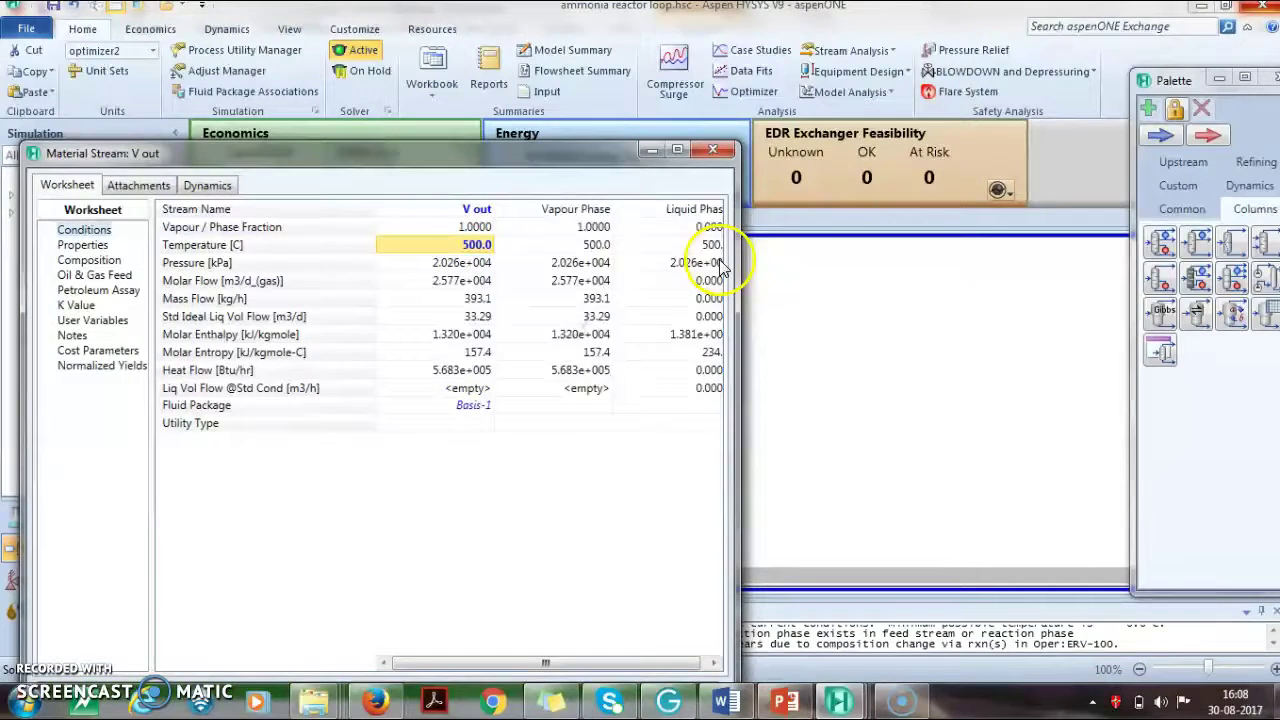
left_click(713, 150)
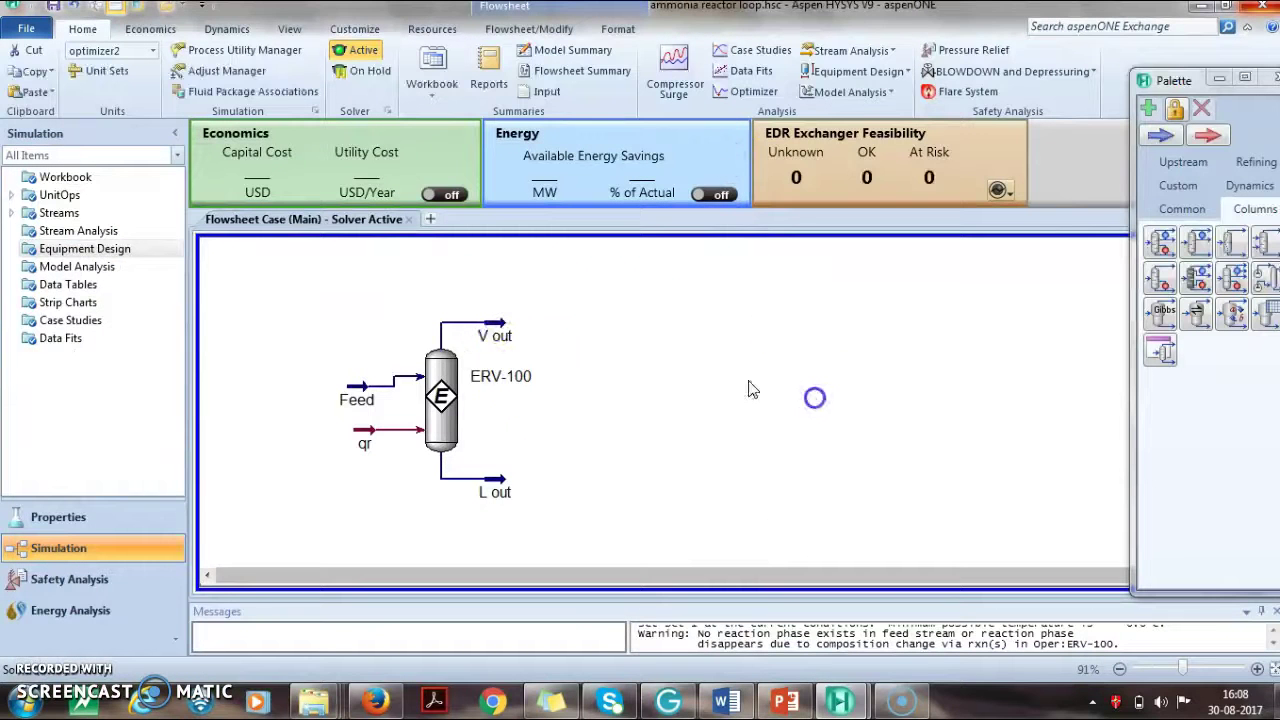
double_click(497, 325)
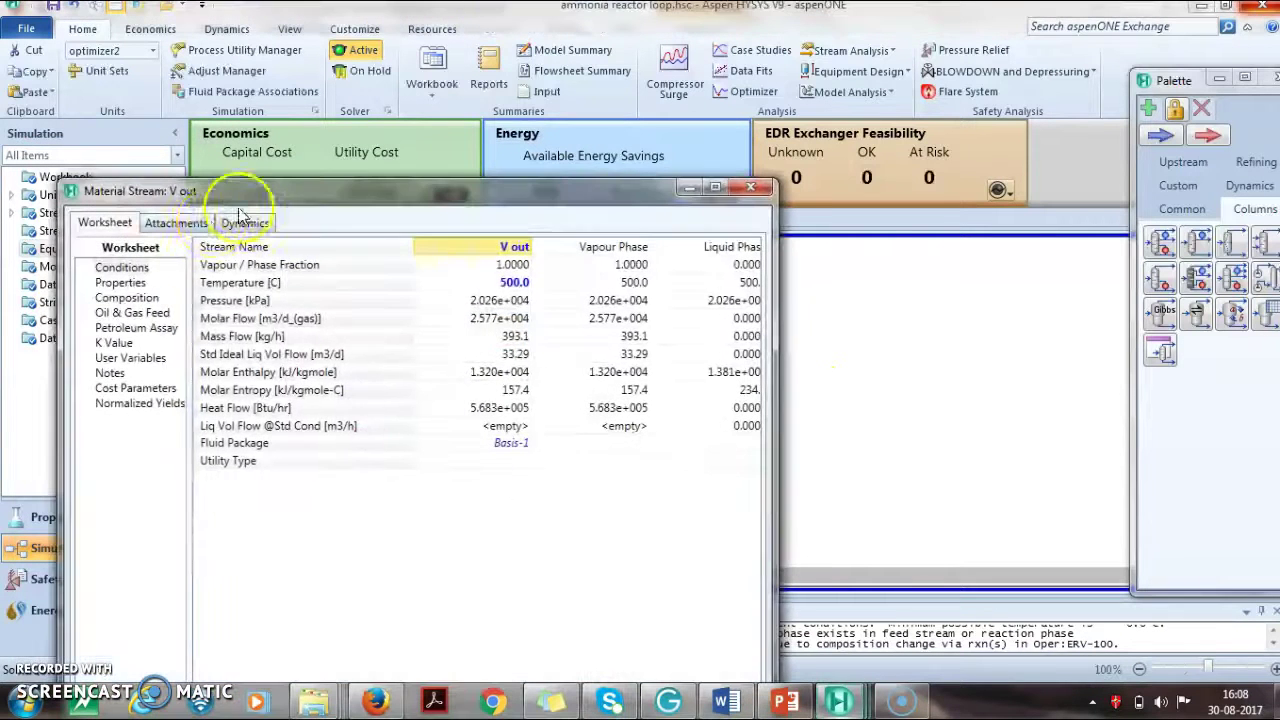
left_click(126, 297)
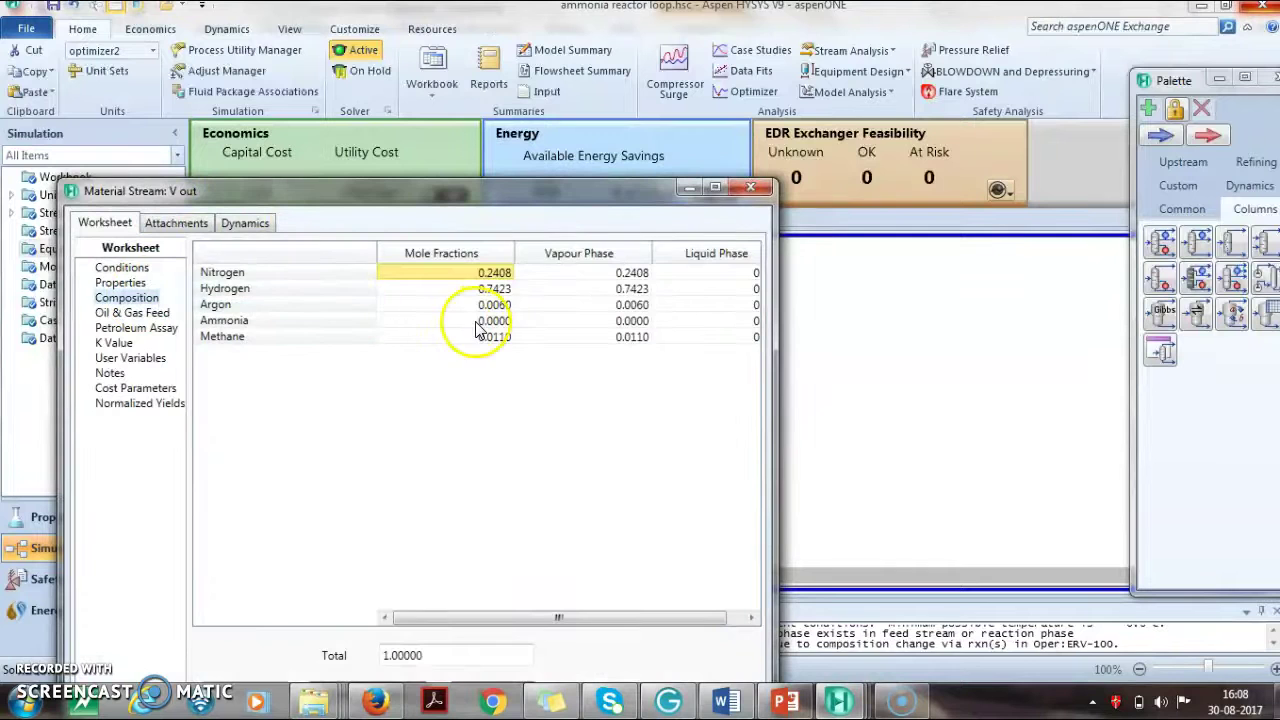
left_click(753, 189)
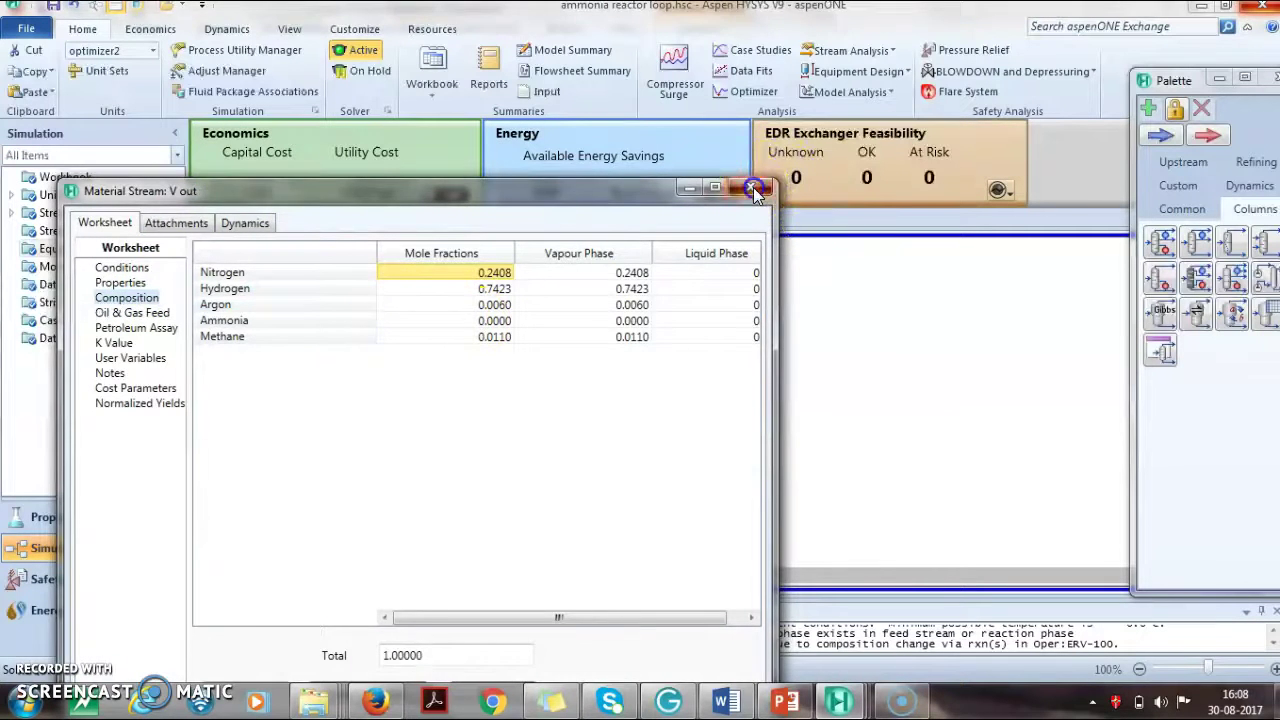
Step: Turn off ERV-100's Act as a Separator option and verify 28.46% nitrogen conversion, duty 2.880e+005
double_click(430, 372)
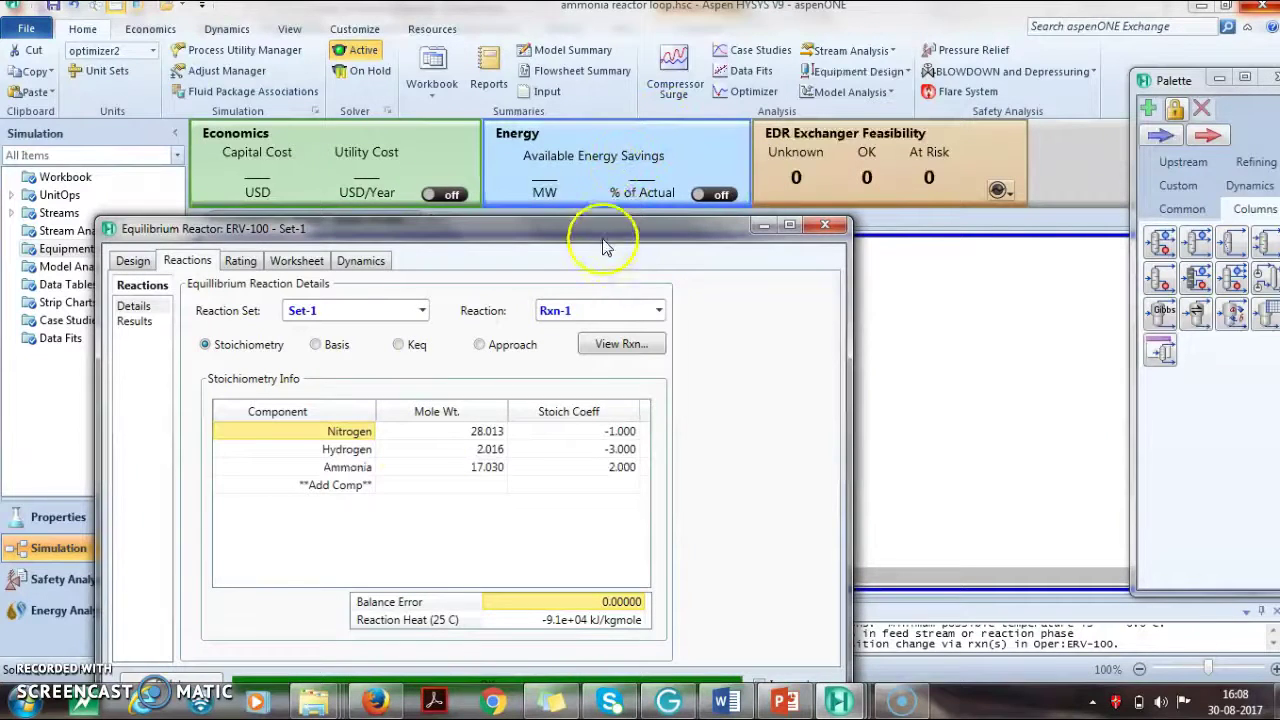
left_click_drag(603, 245, 663, 86)
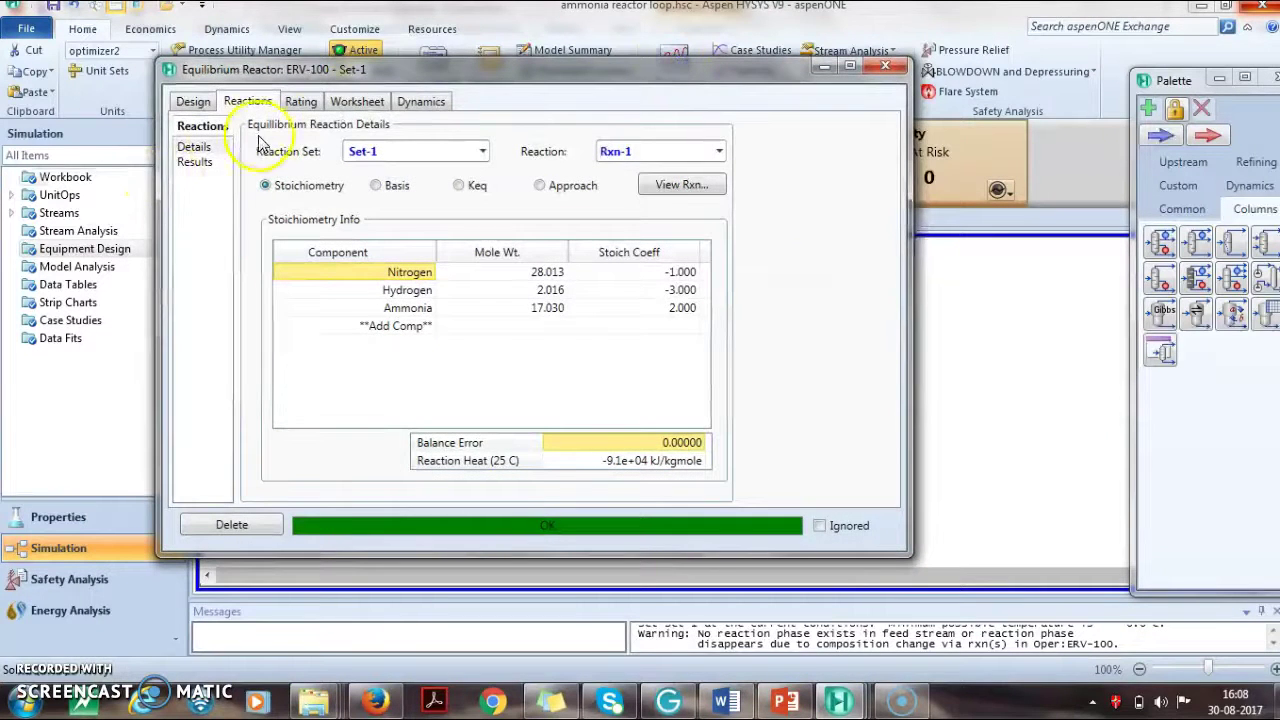
left_click(195, 102)
left_click(205, 161)
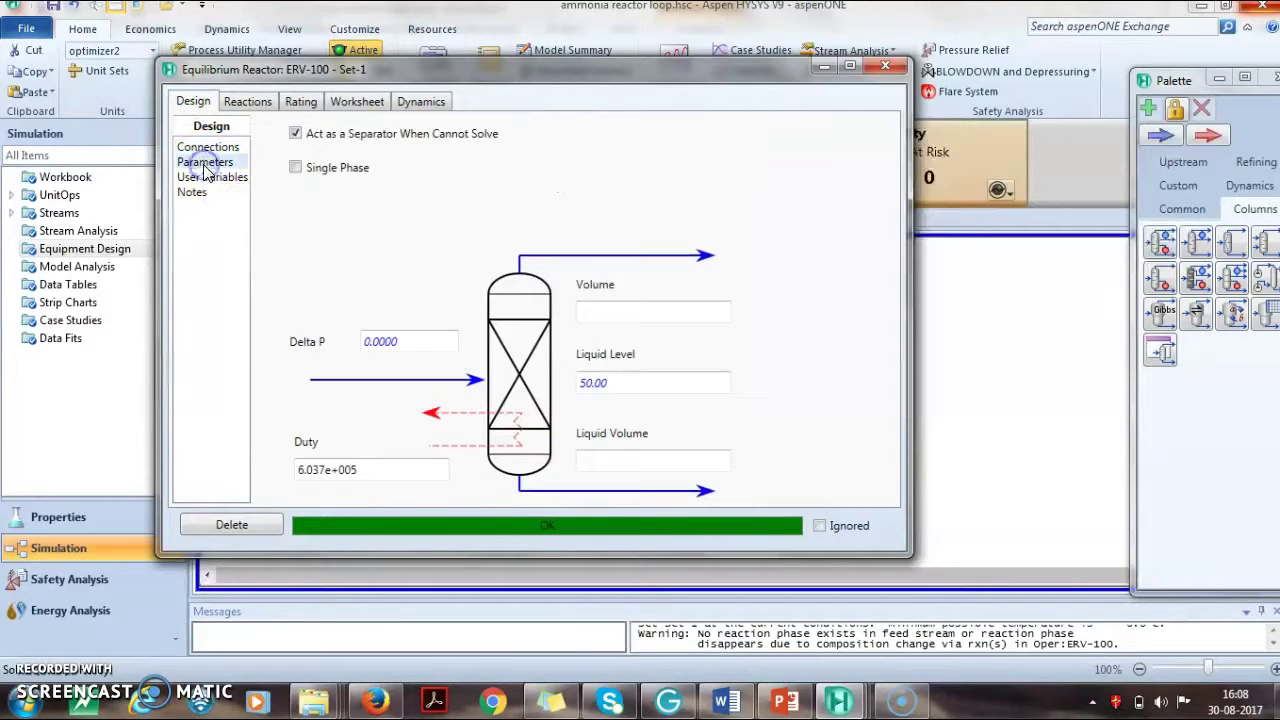
left_click(356, 177)
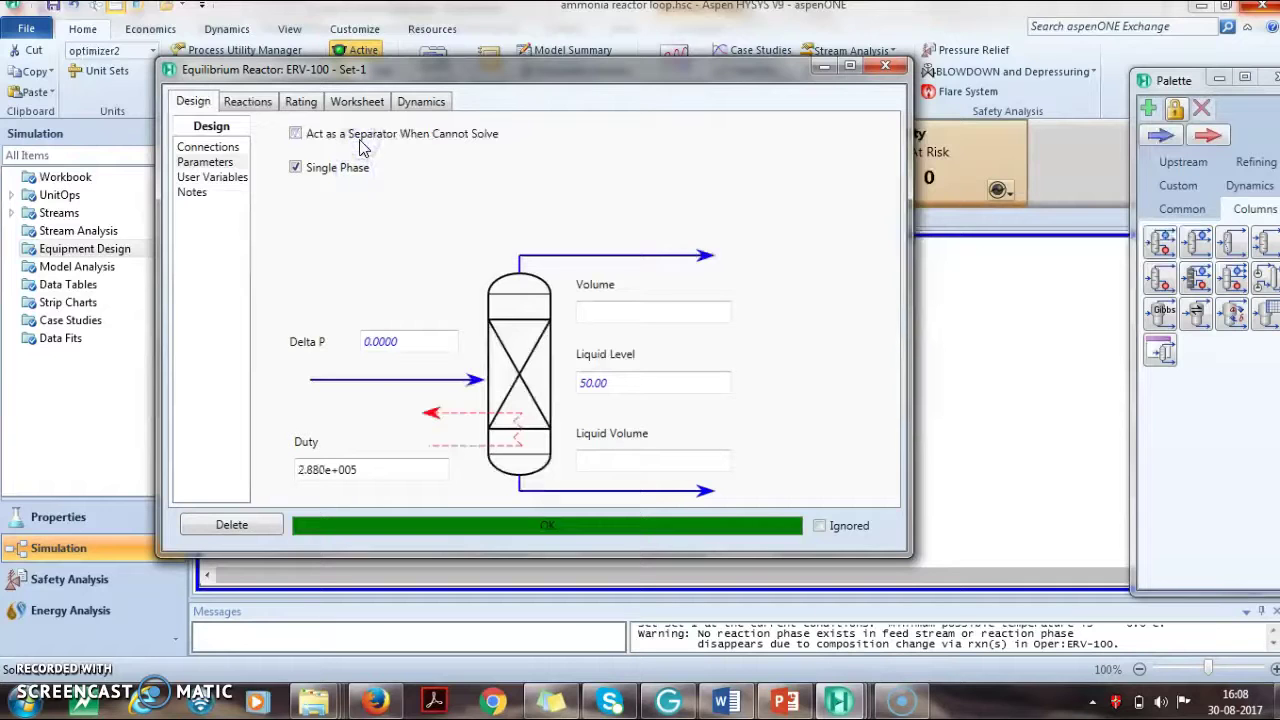
left_click(344, 170)
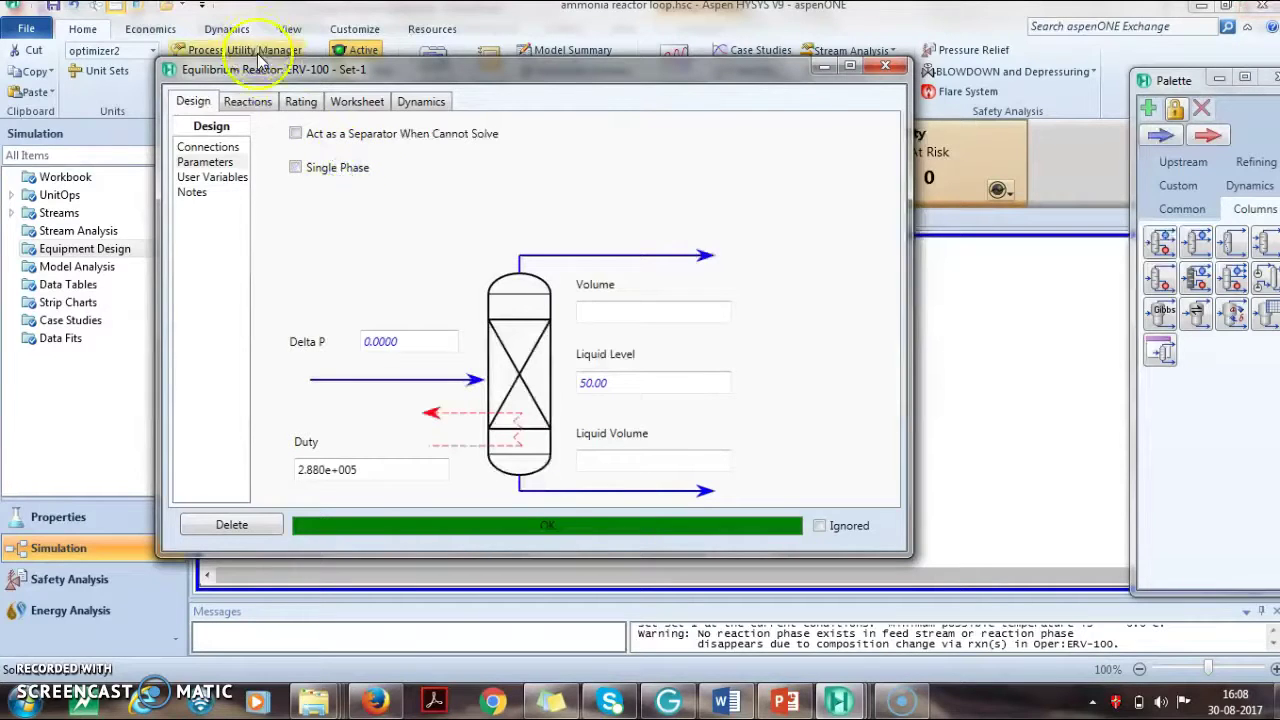
left_click(250, 102)
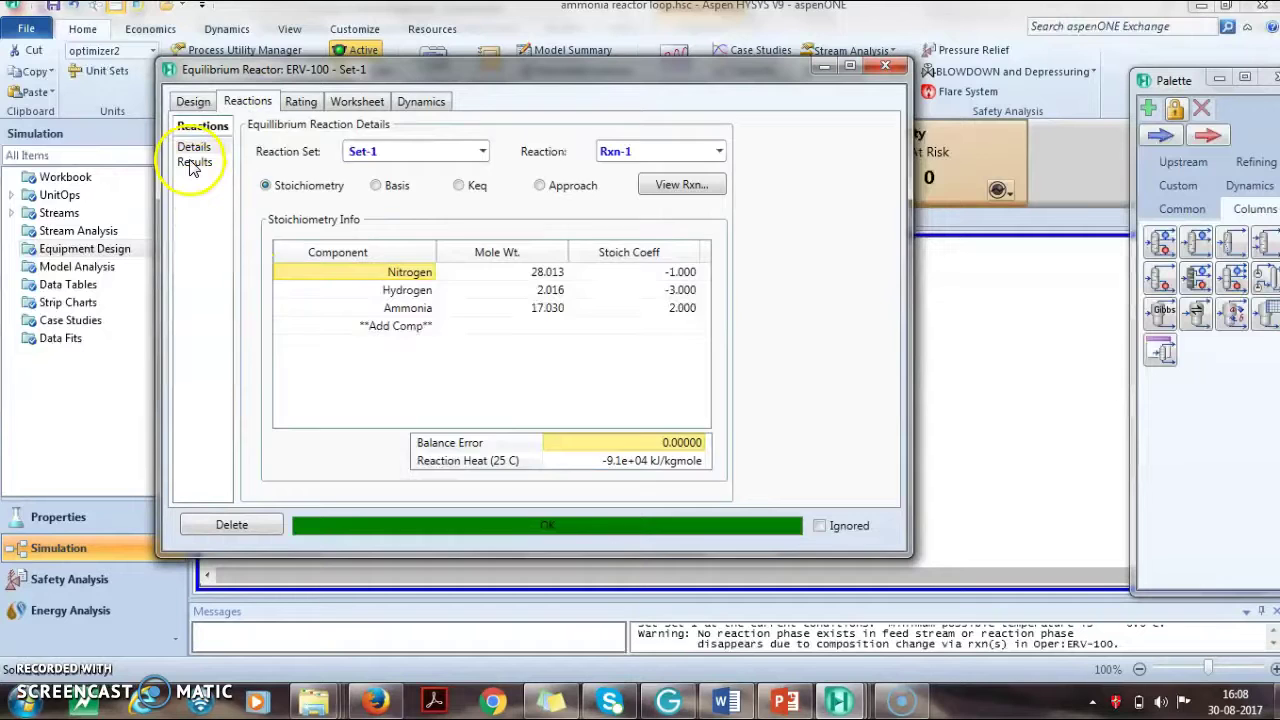
left_click(193, 162)
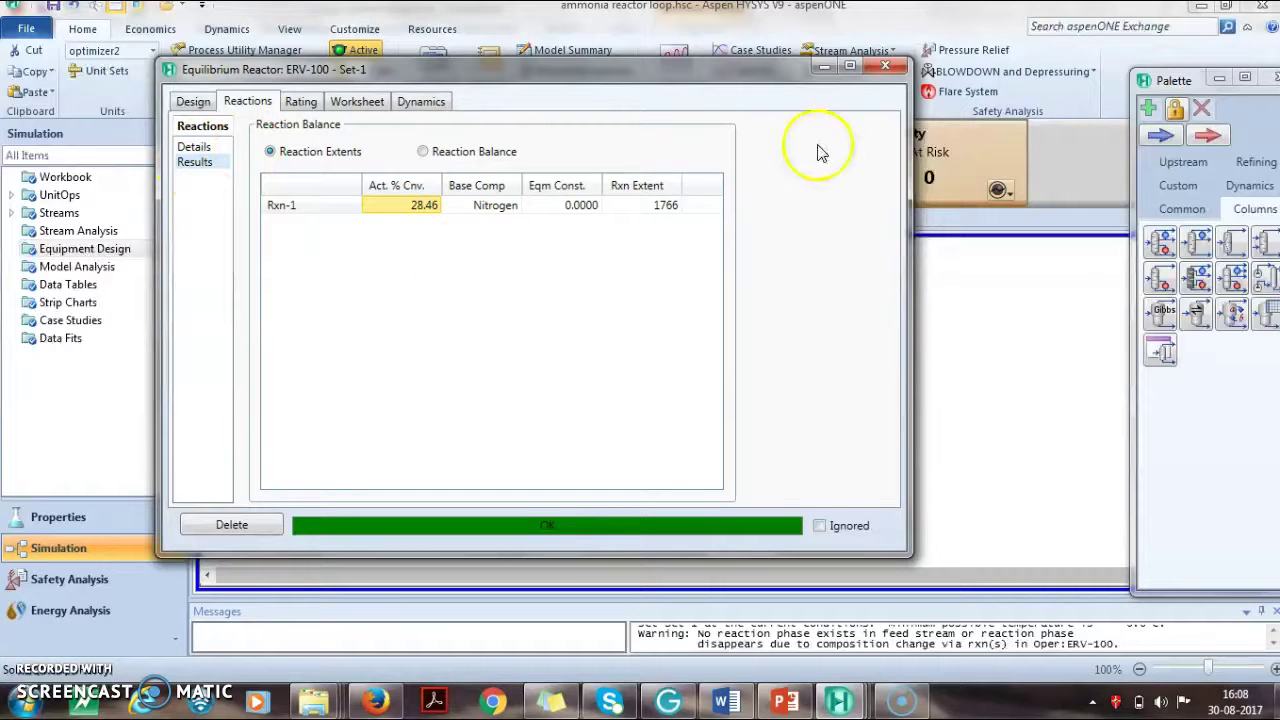
Step: Recheck V out's composition: 0.2251 ammonia, 0.1574 nitrogen, 0.6081 hydrogen
left_click(885, 66)
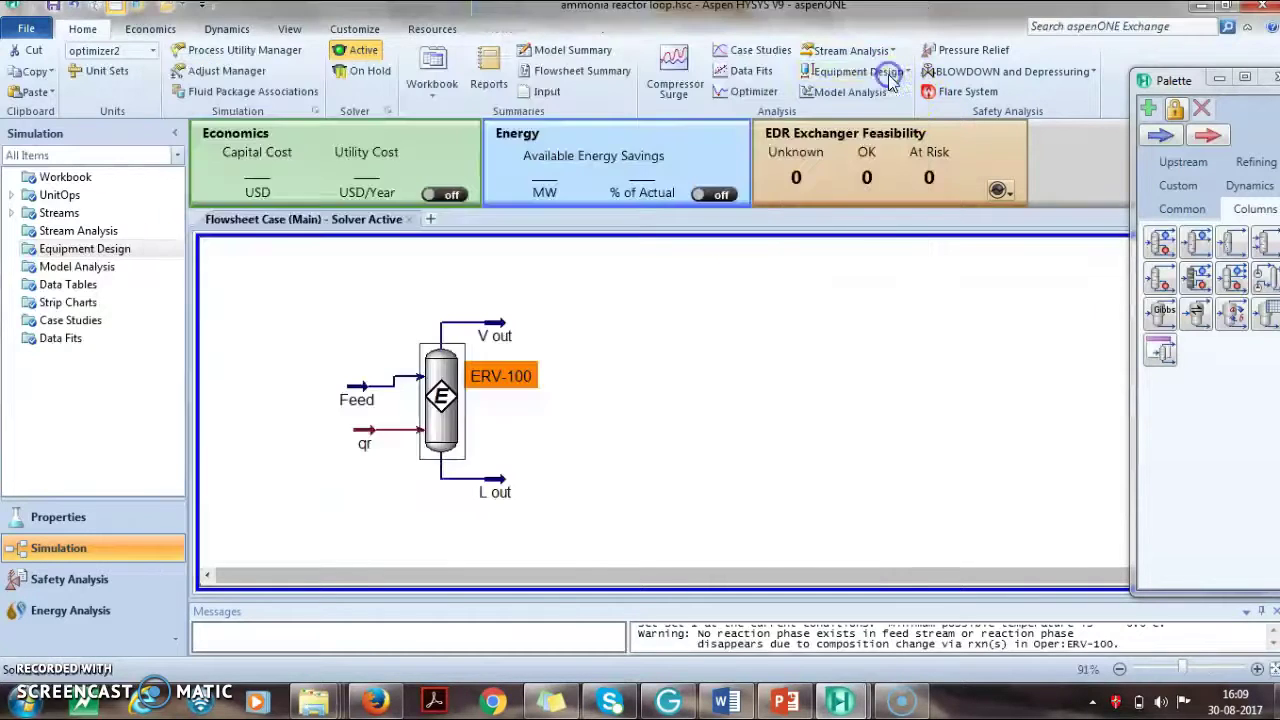
left_click(497, 330)
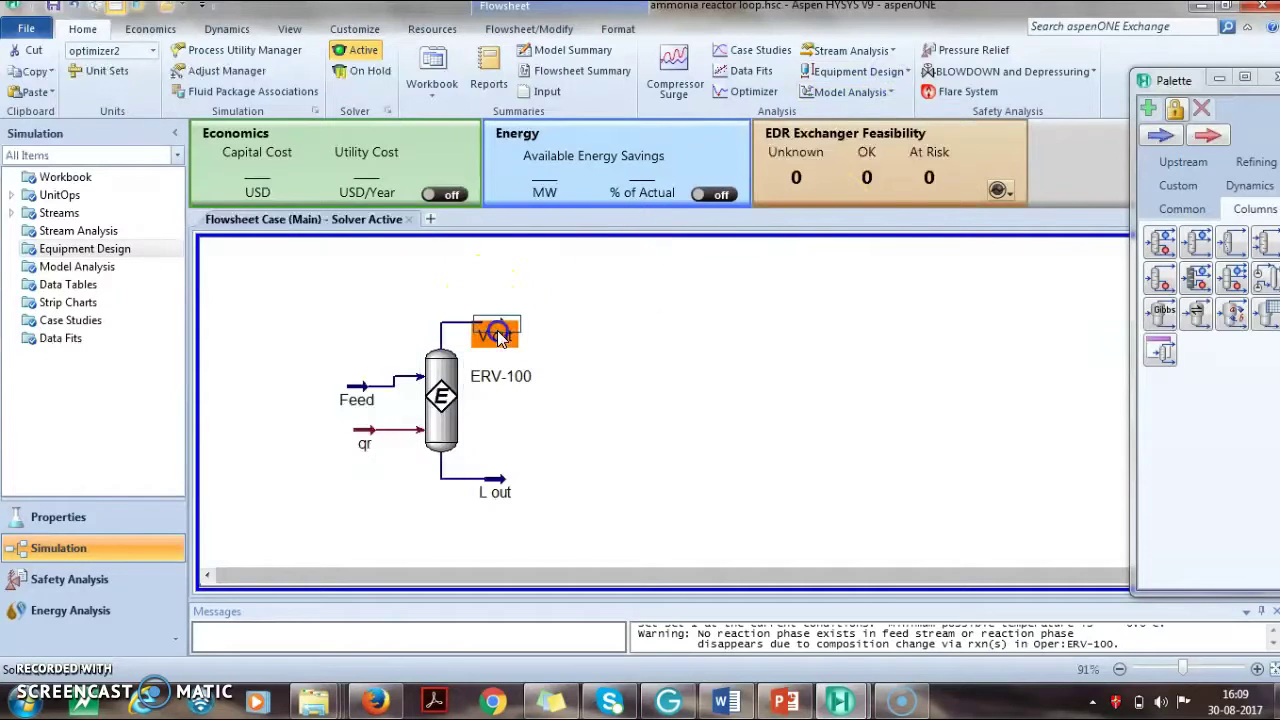
double_click(499, 336)
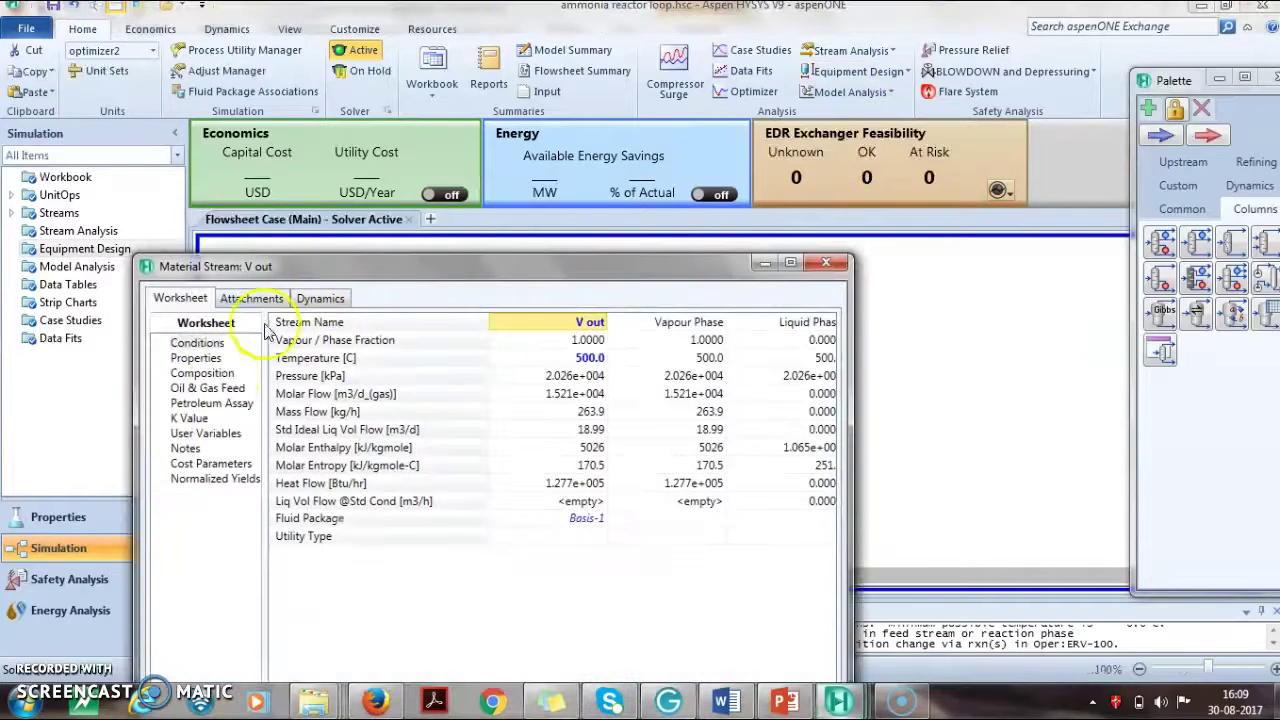
left_click(205, 374)
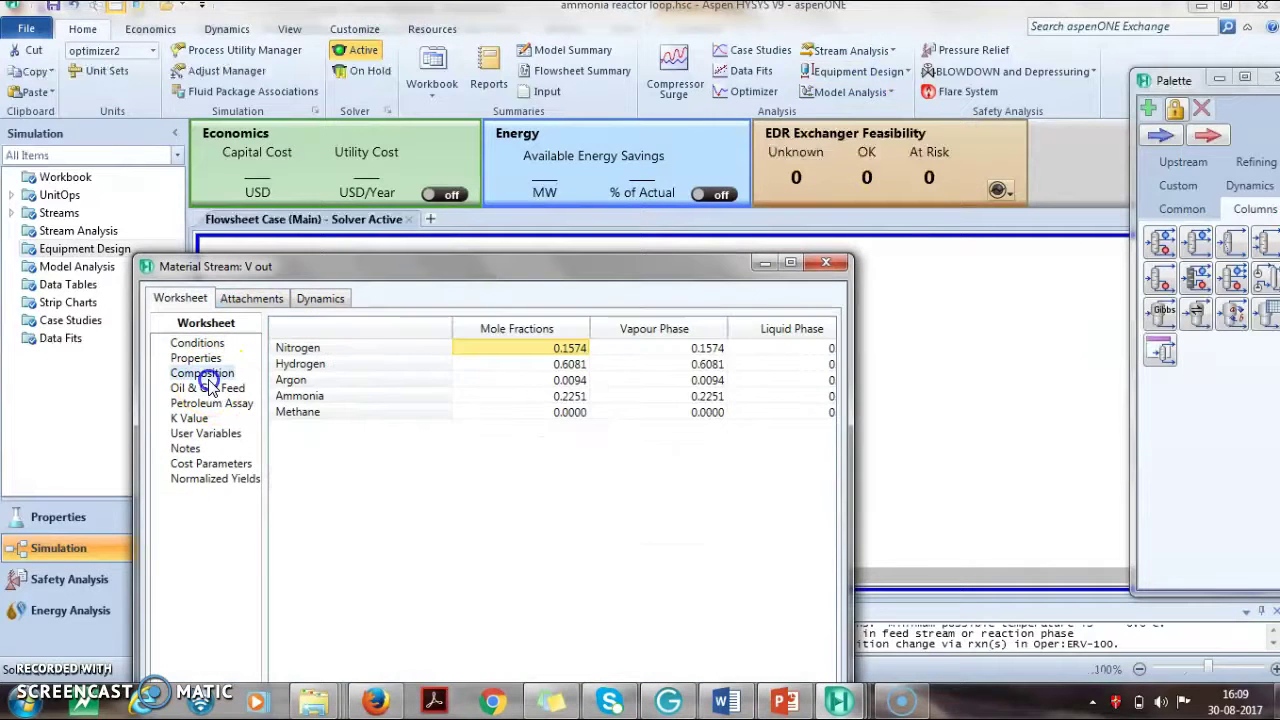
left_click(532, 400)
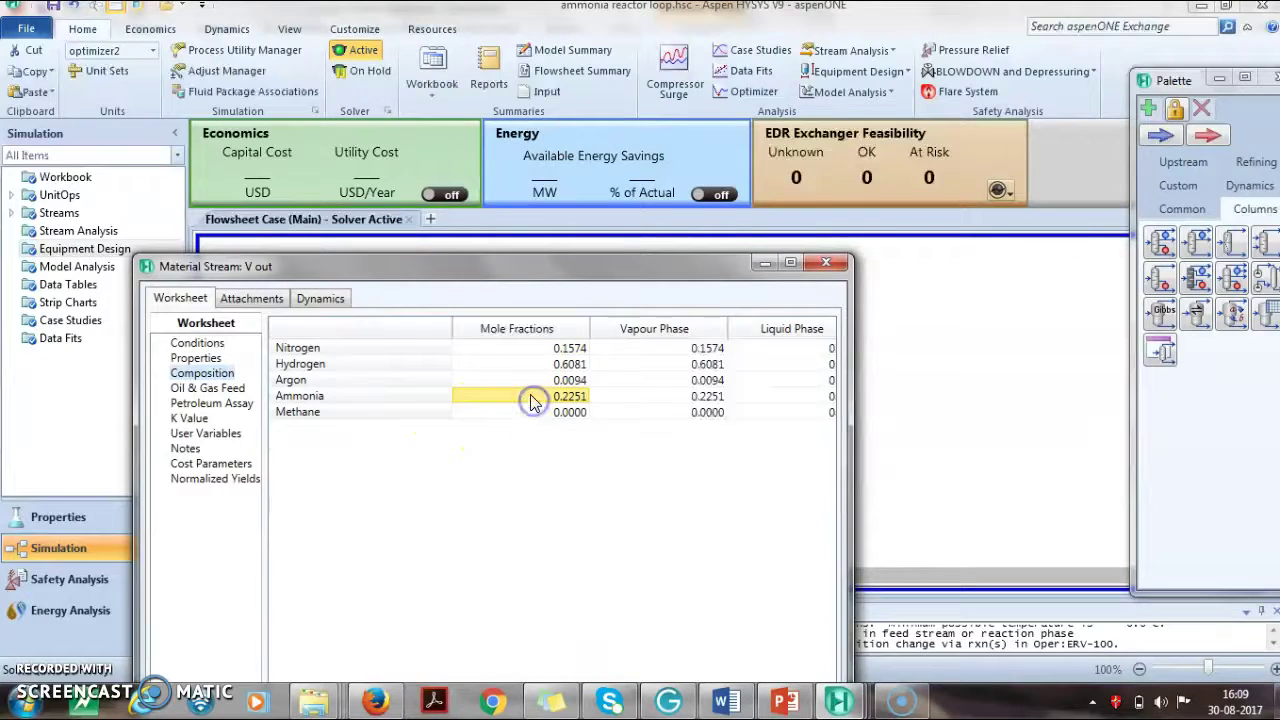
left_click(827, 264)
Step: Deselect the stream and return the palette from Custom to the Common unit operations
left_click(620, 427)
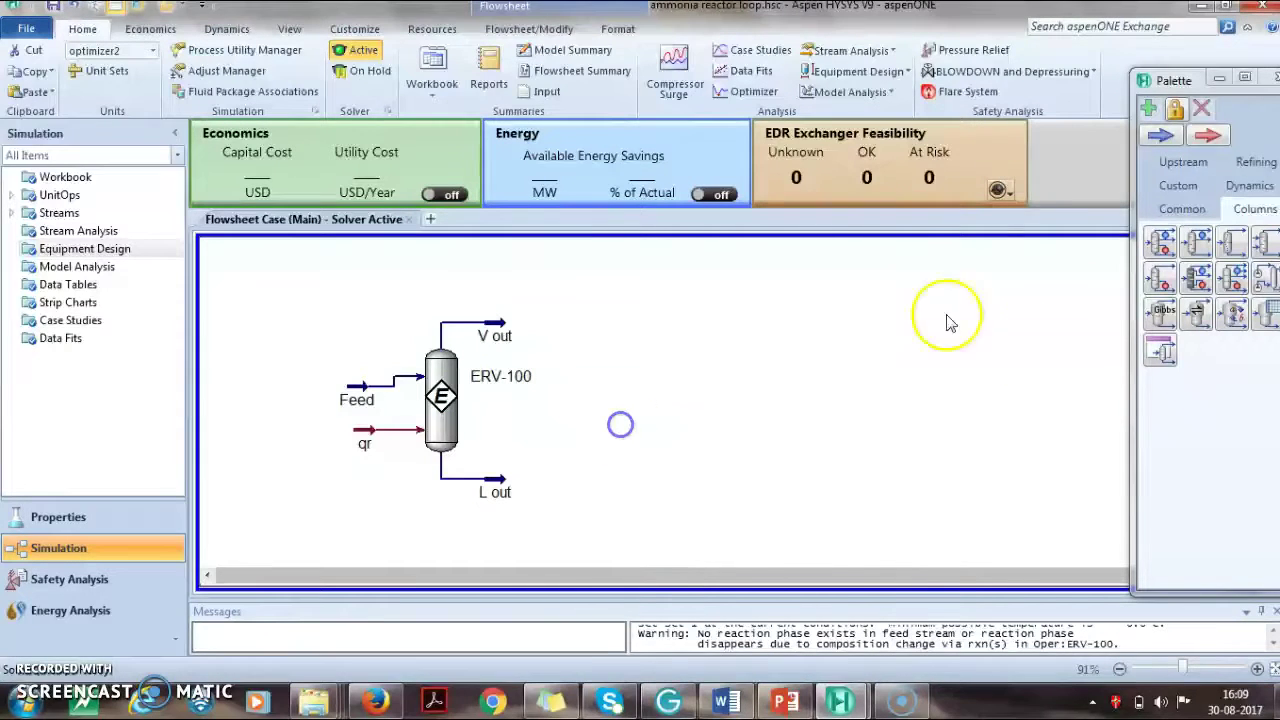
left_click(1182, 185)
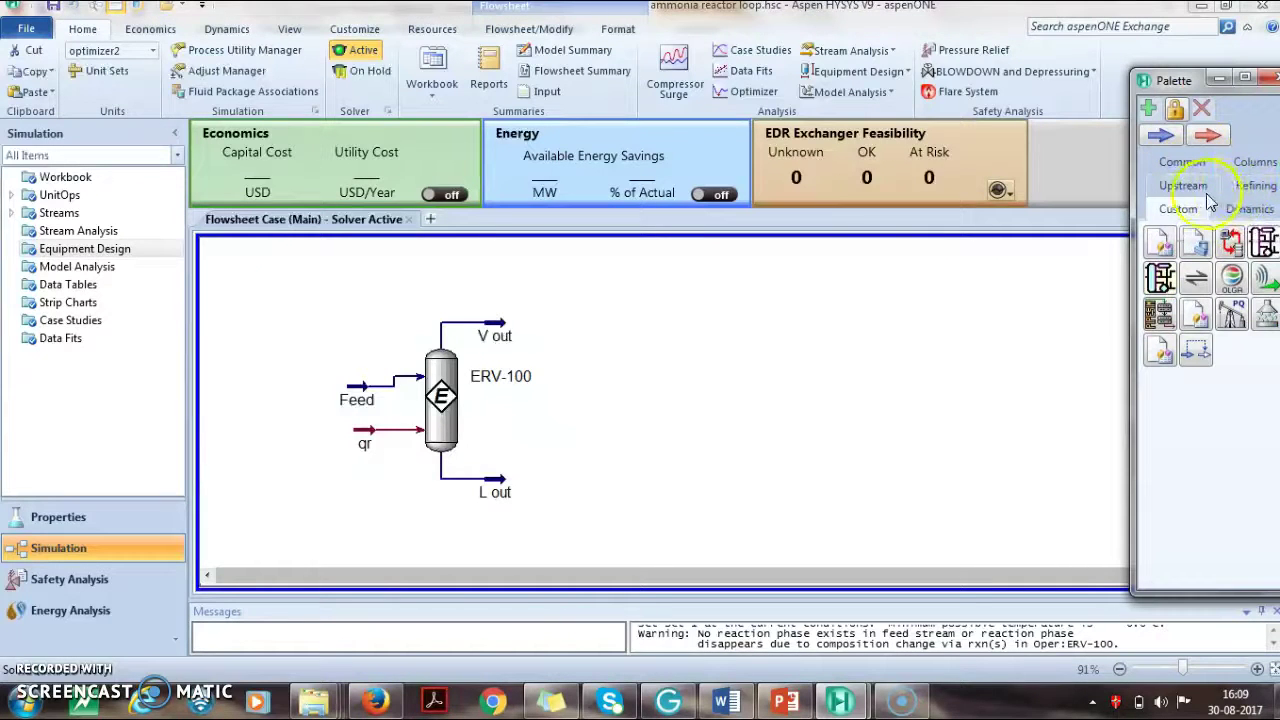
left_click(1182, 161)
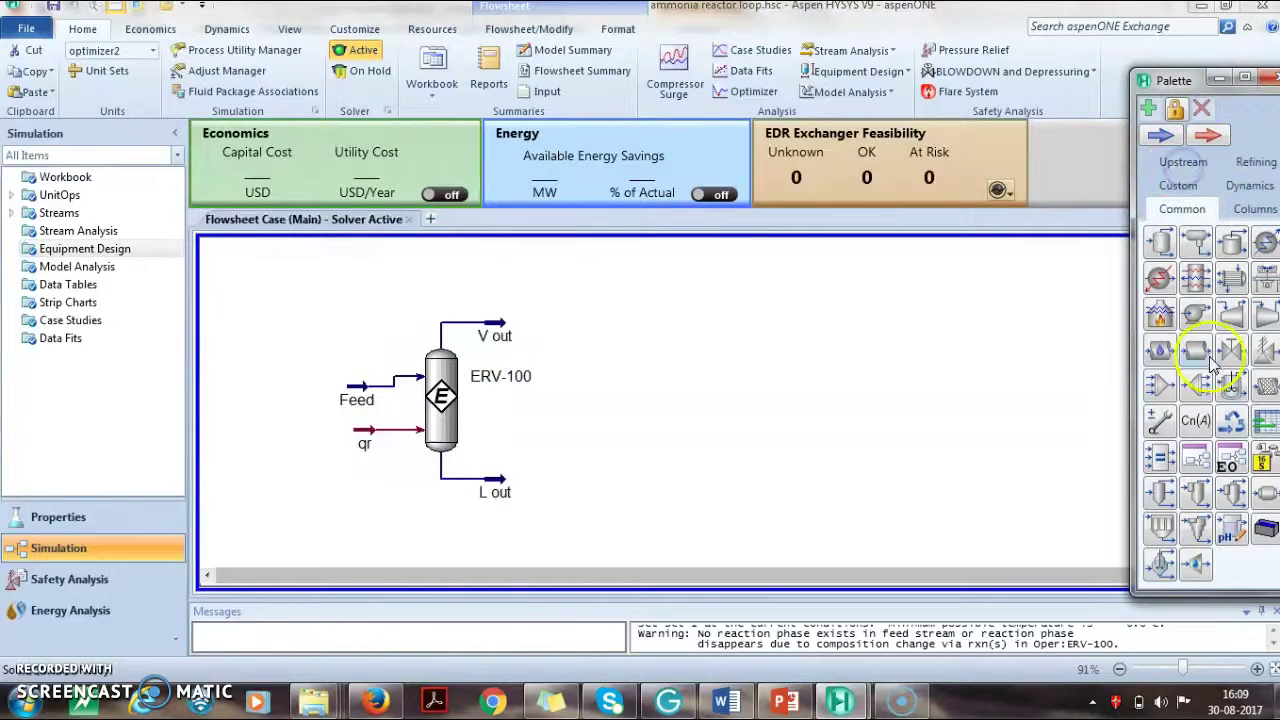
Step: Add mixer MIX-100 right of ERV-100, combining V out and L out into outlet stream mix out
left_click_drag(1163, 385, 606, 430)
double_click(622, 408)
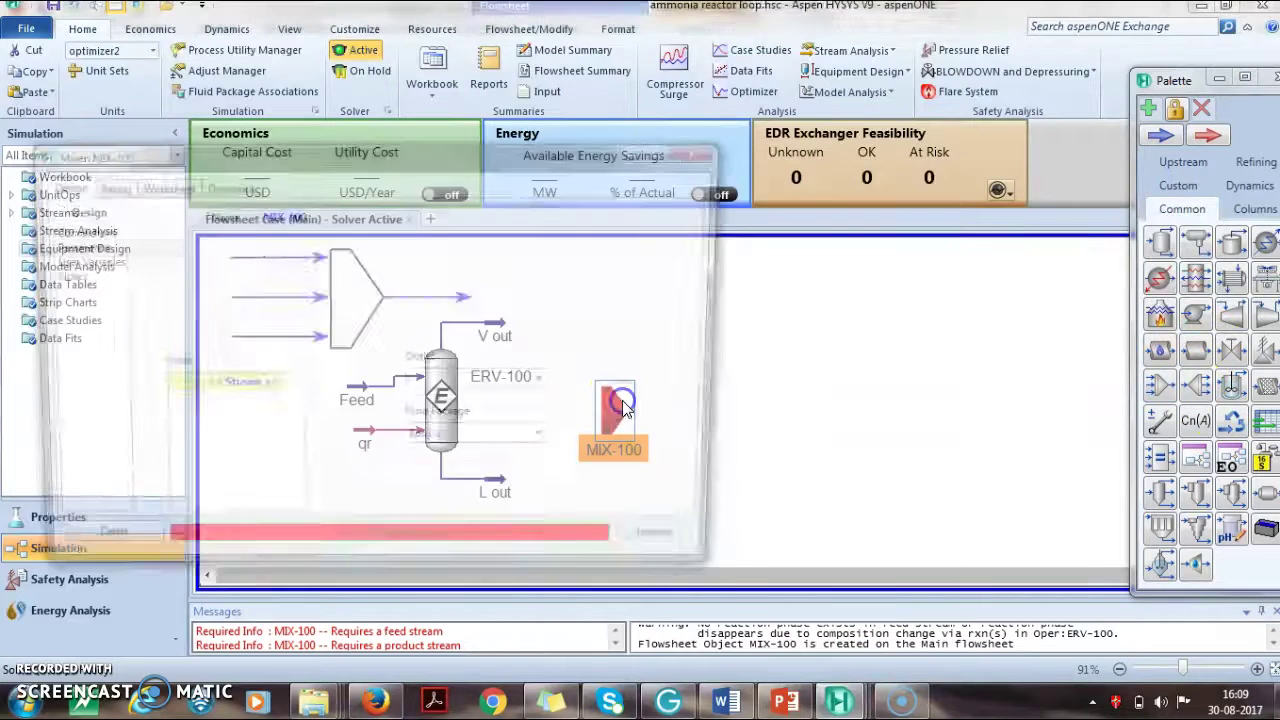
left_click(267, 393)
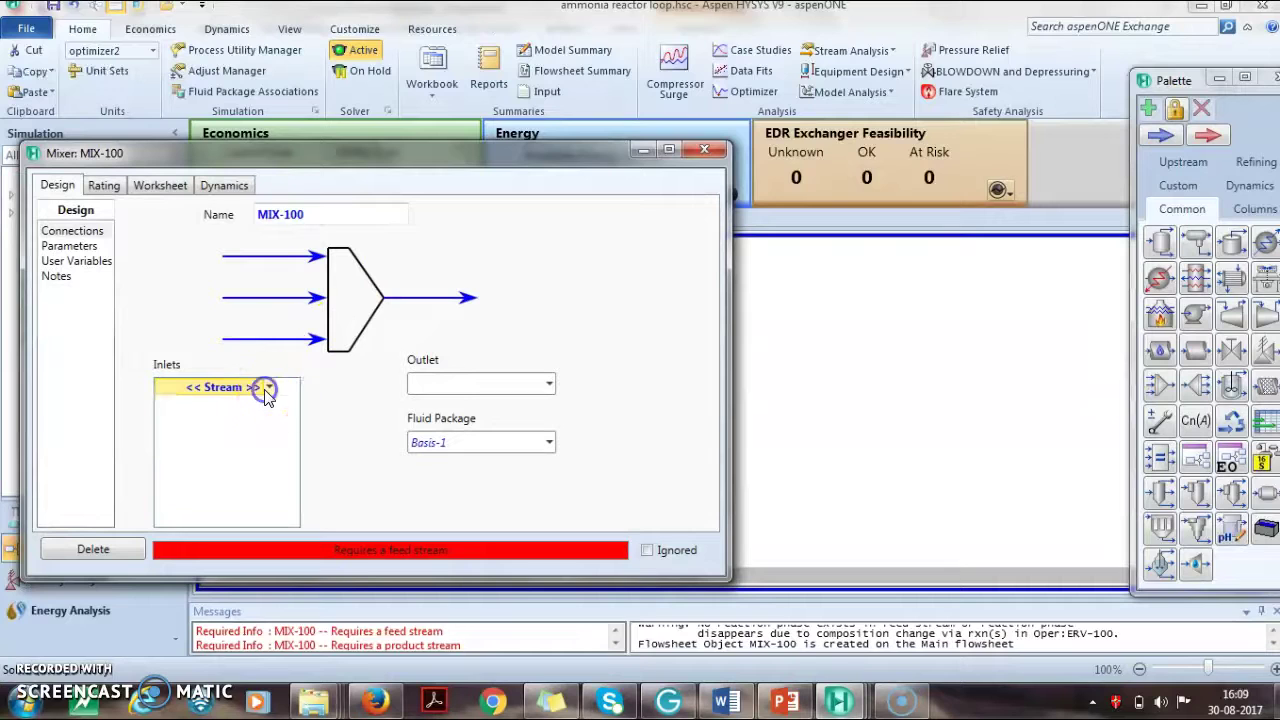
left_click(269, 390)
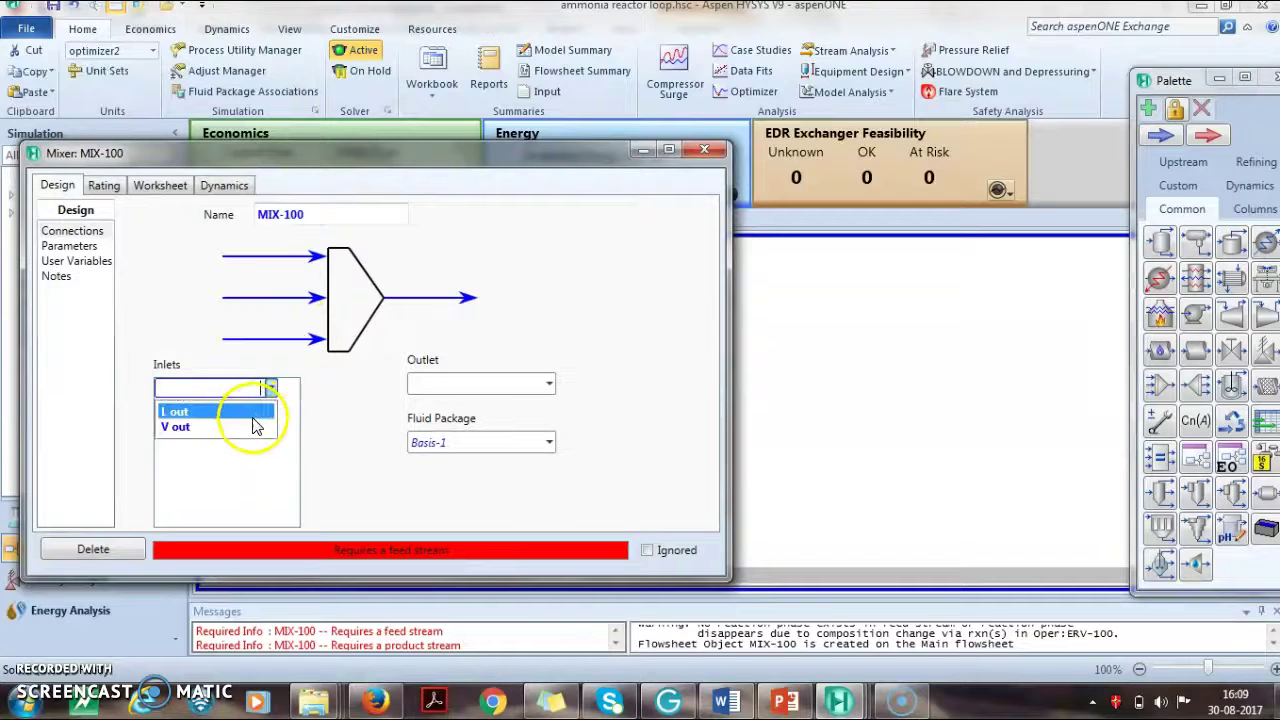
left_click(250, 428)
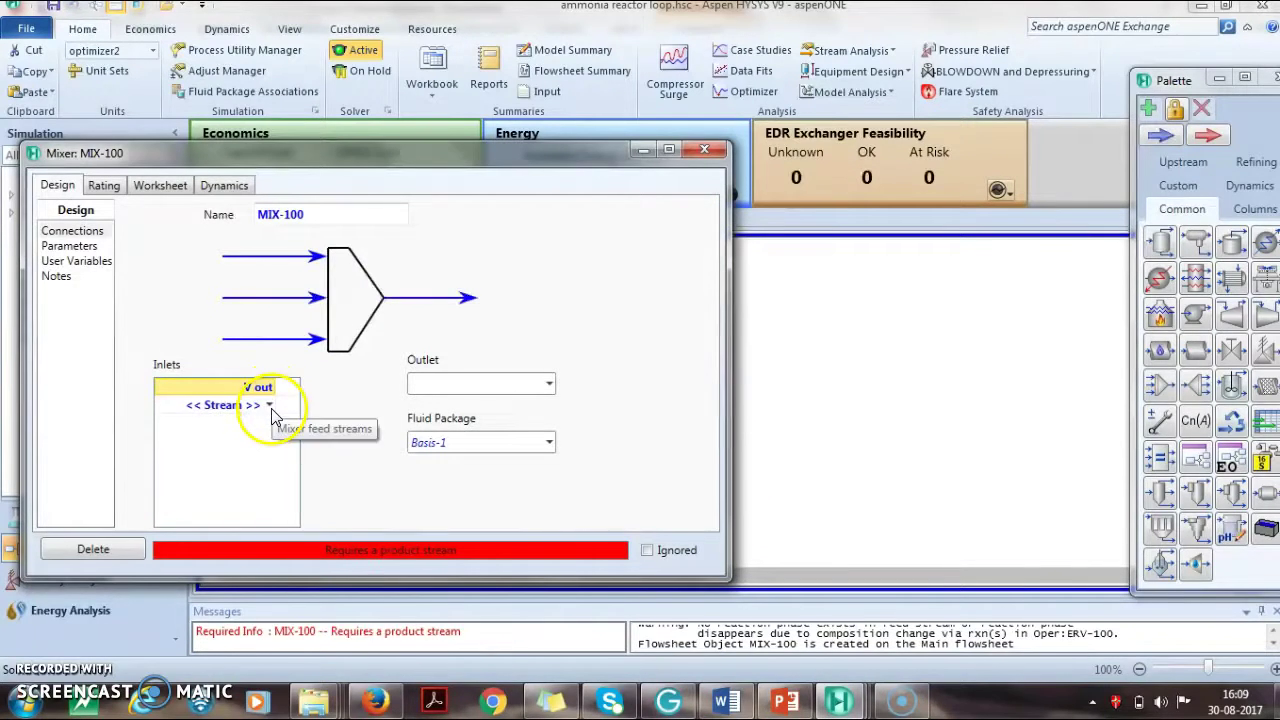
left_click(270, 407)
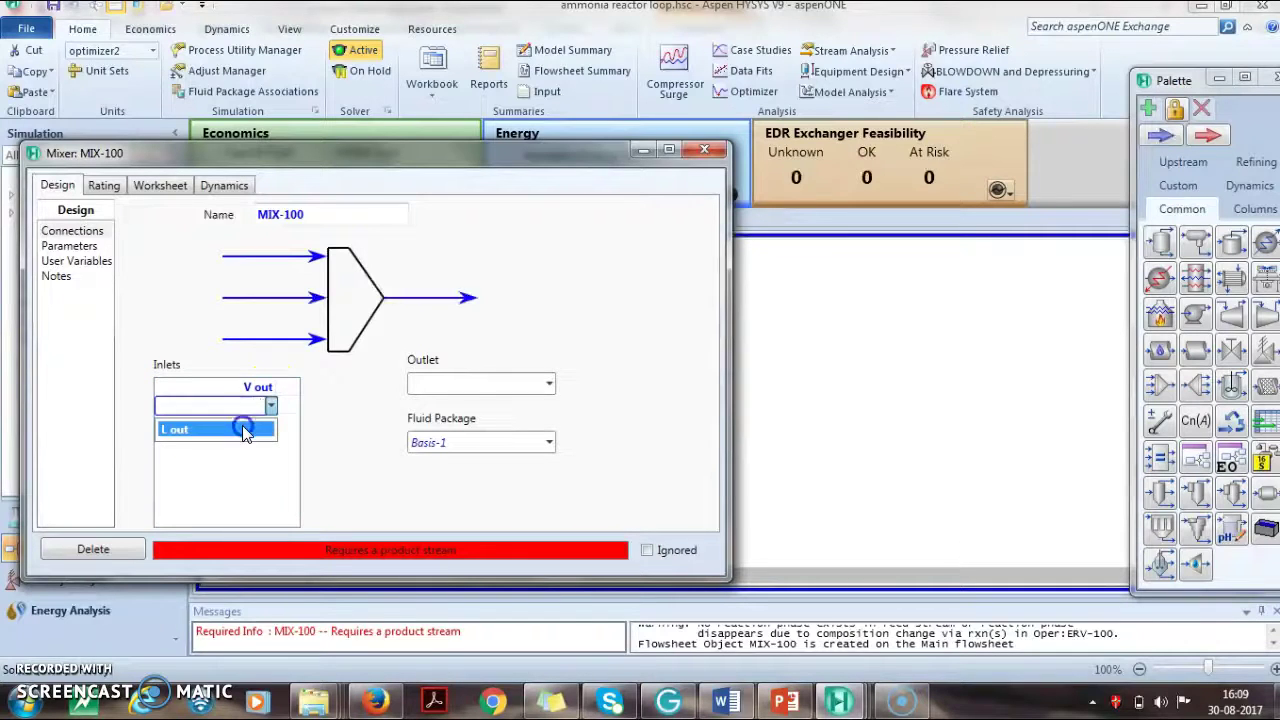
left_click(245, 430)
left_click(457, 389)
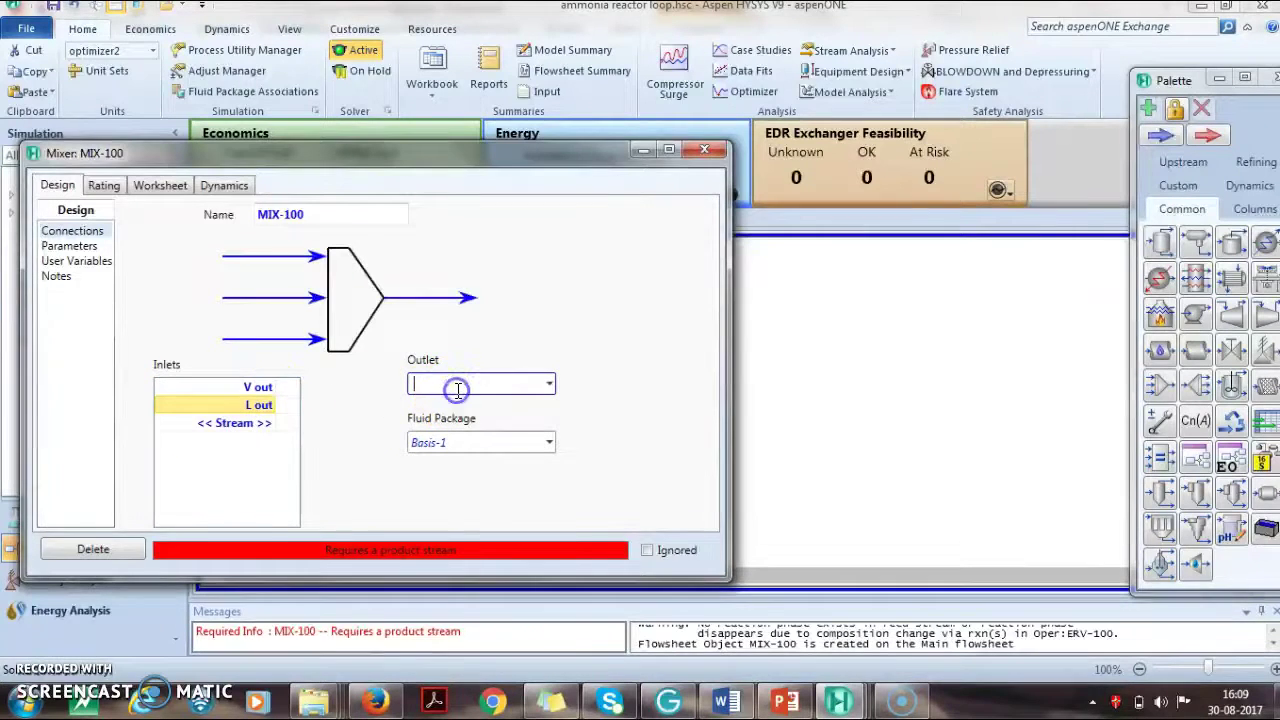
key("Return")
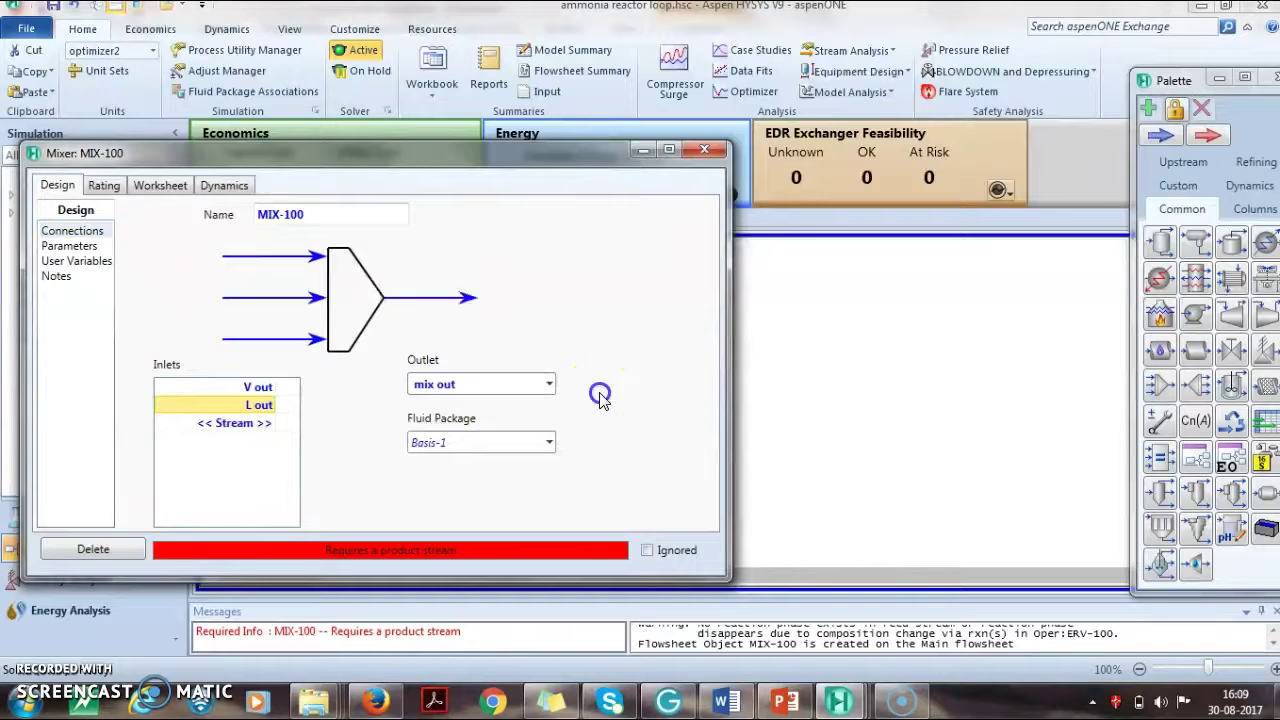
left_click(710, 150)
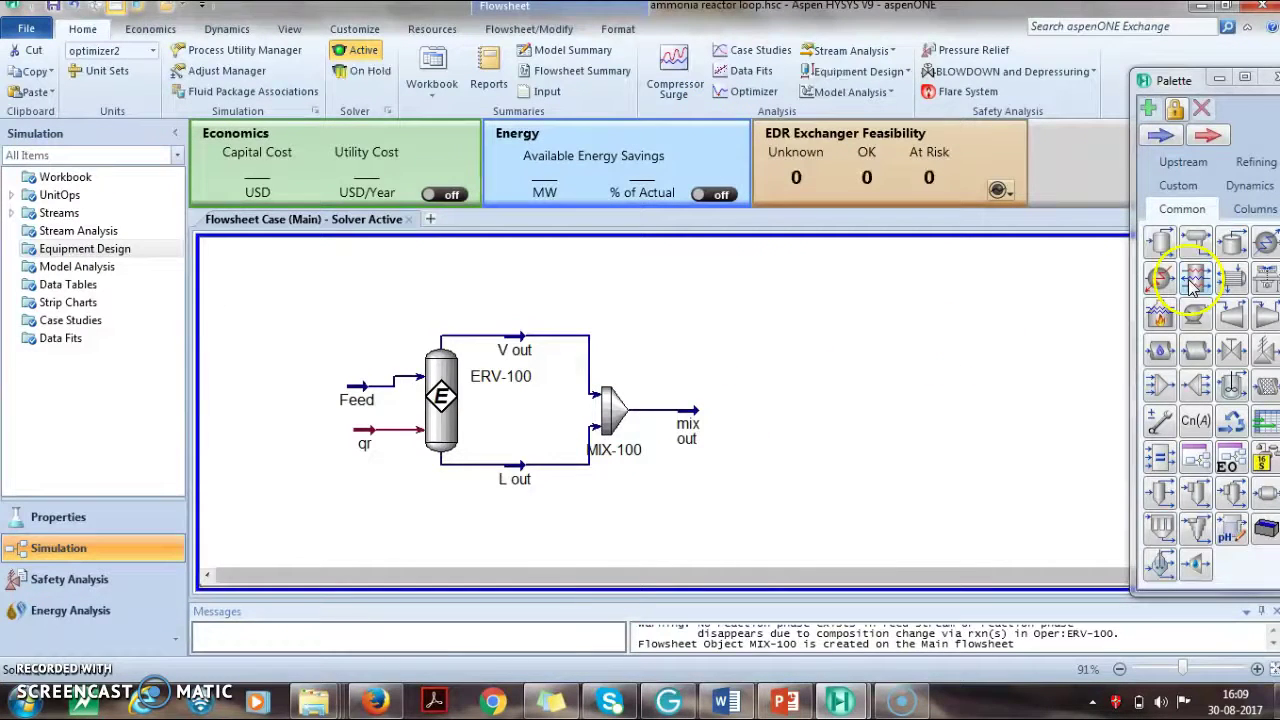
Step: Place cooler E-100 right of the mixer and feed mix out into it
left_click(1266, 244)
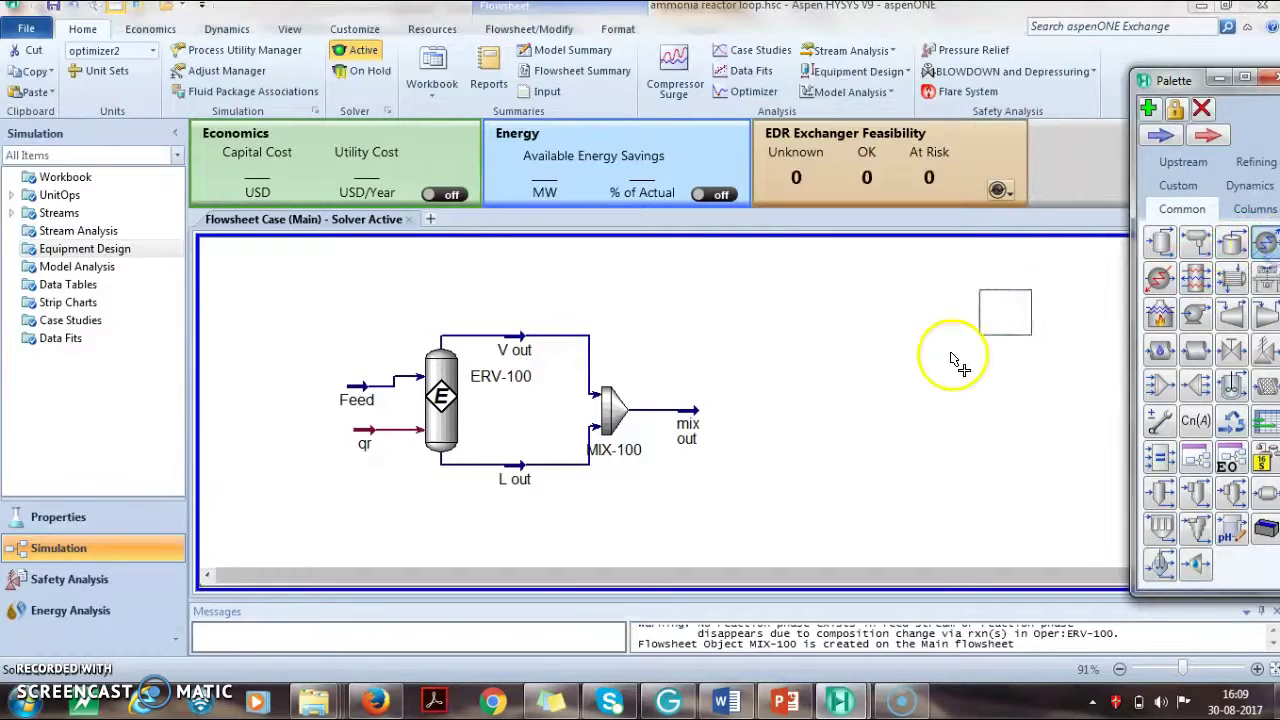
left_click(708, 437)
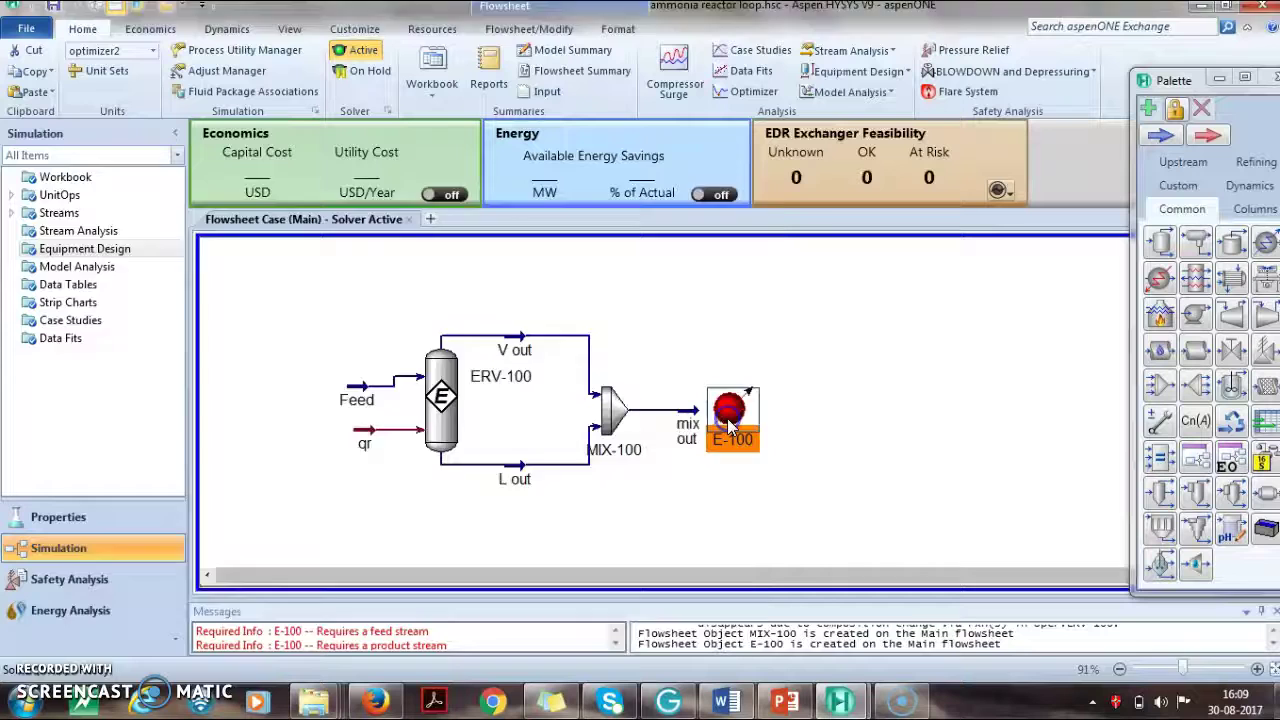
double_click(728, 420)
left_click(303, 329)
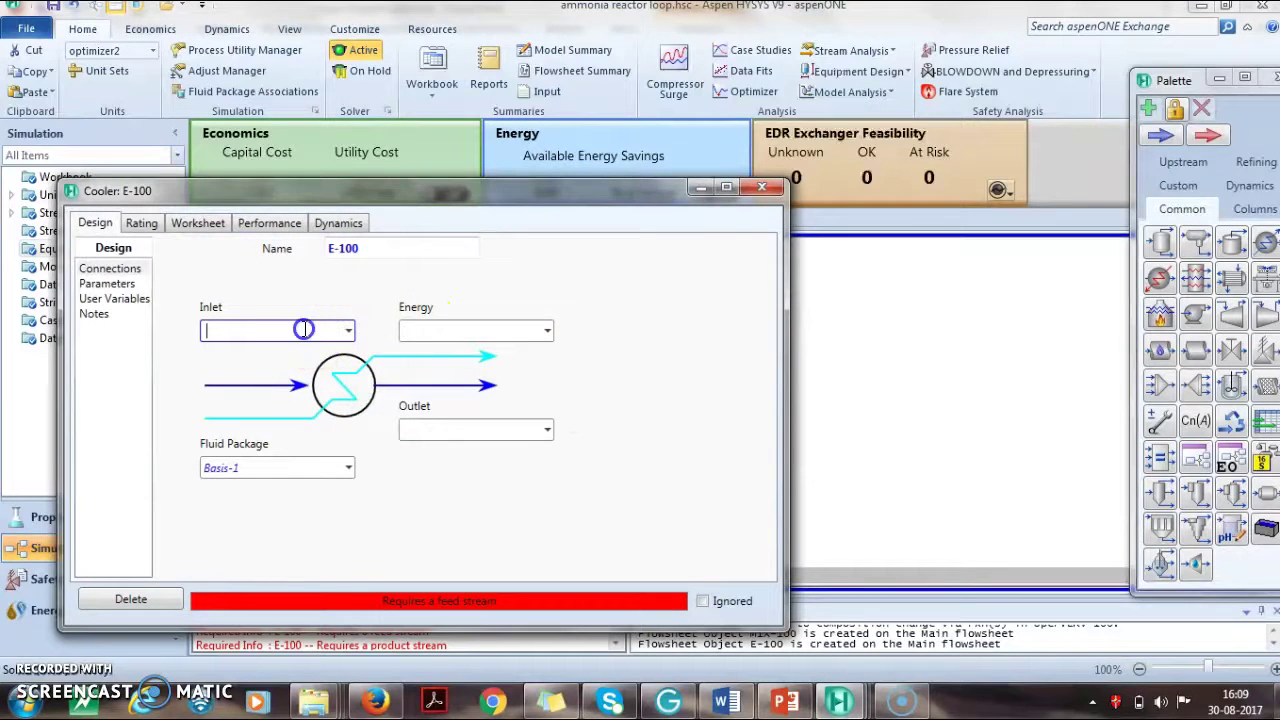
left_click(347, 331)
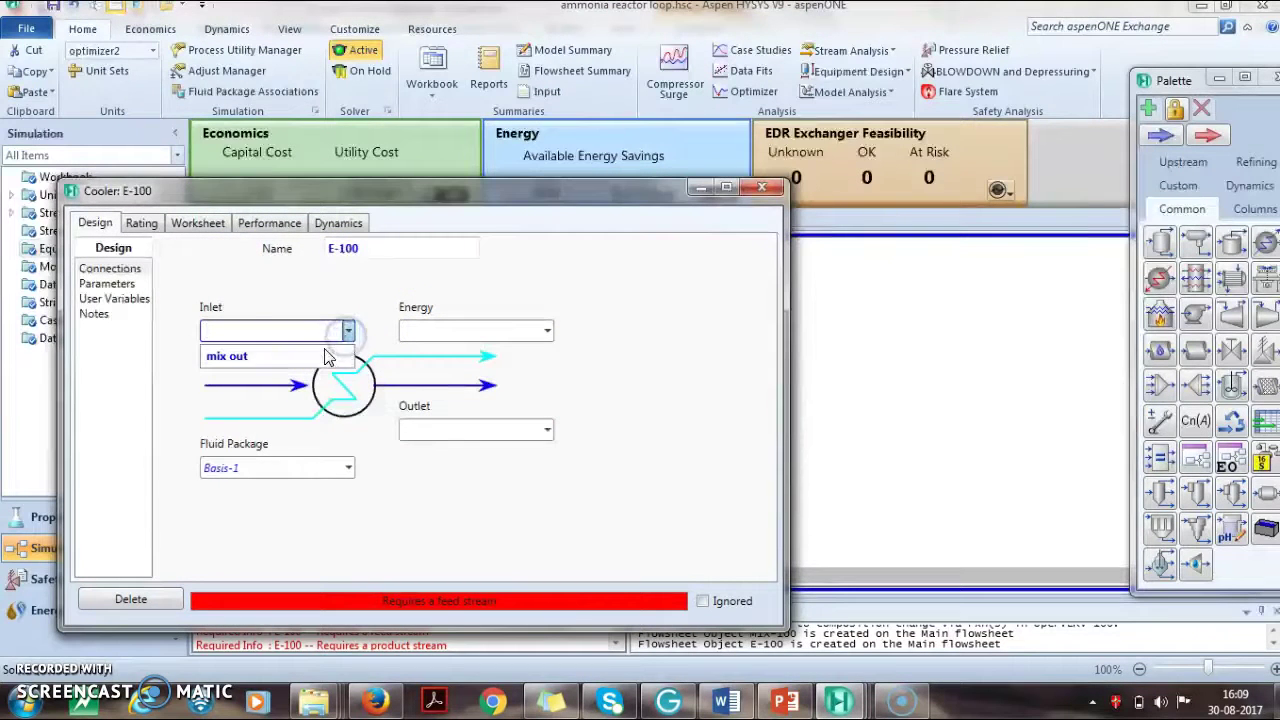
left_click(325, 357)
Step: Name E-100's outlet stream cooler out and its energy stream qc
left_click(420, 433)
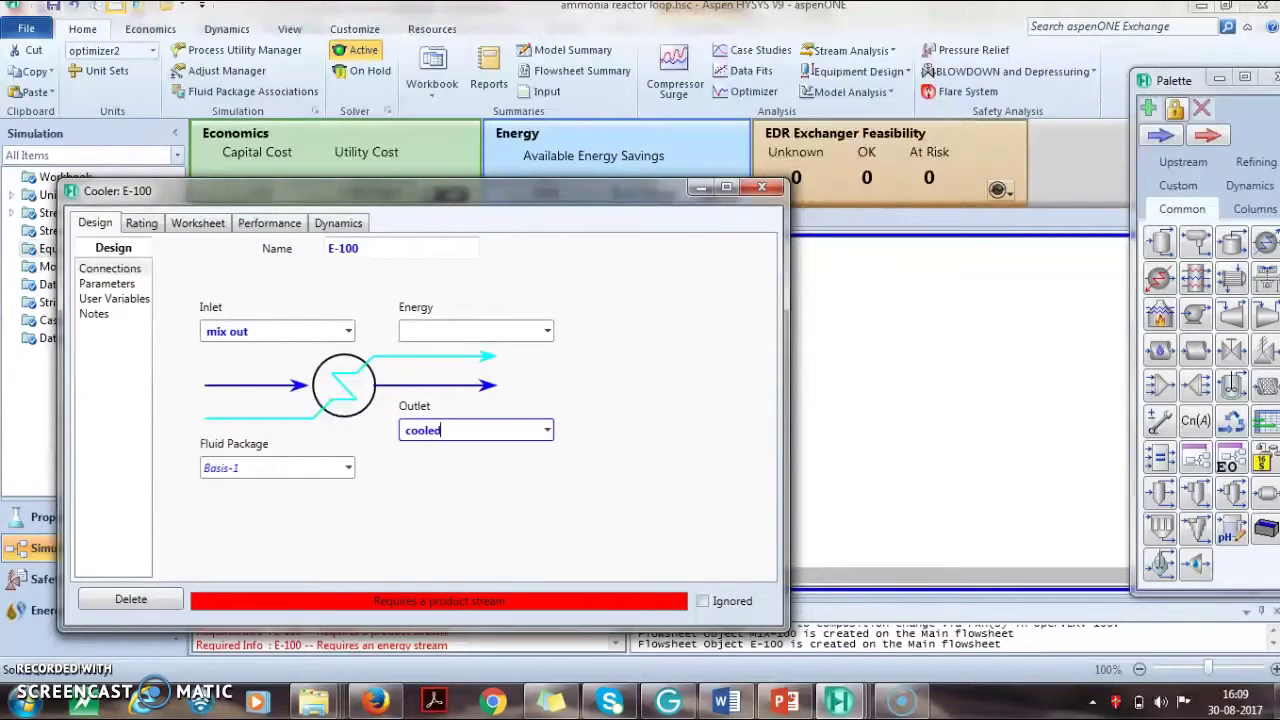
type("cooler out")
left_click(543, 330)
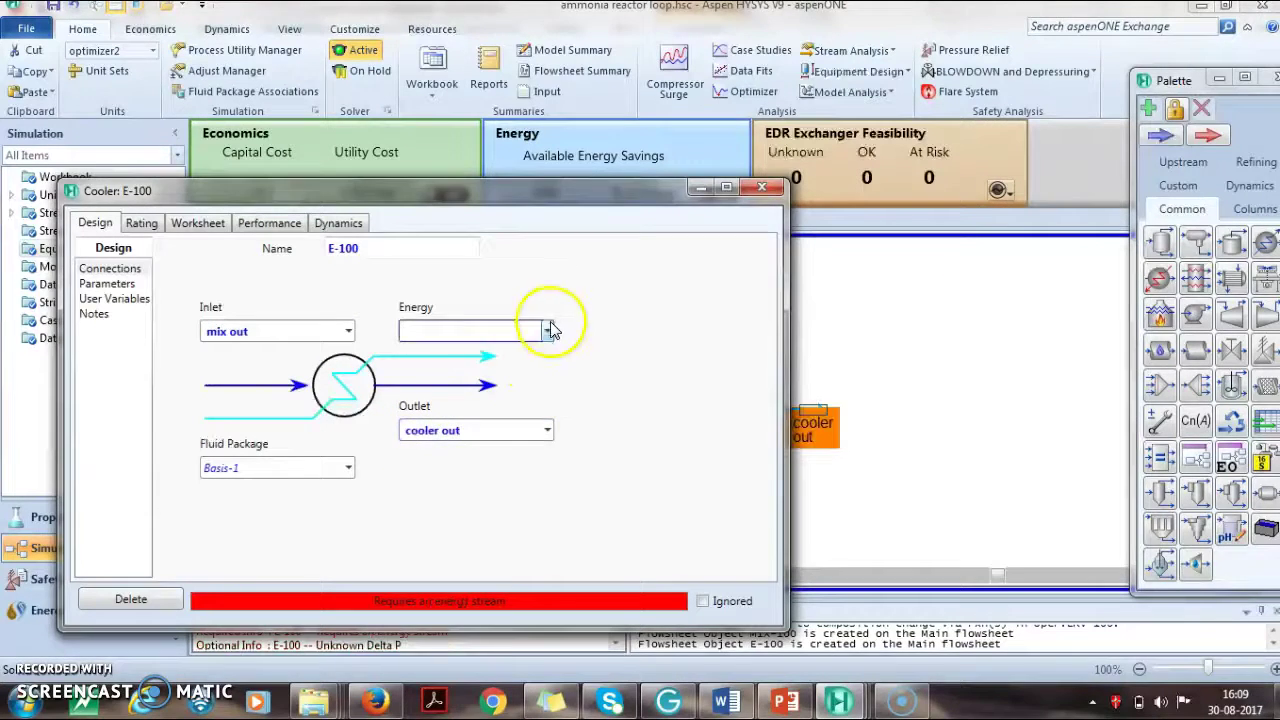
left_click(491, 327)
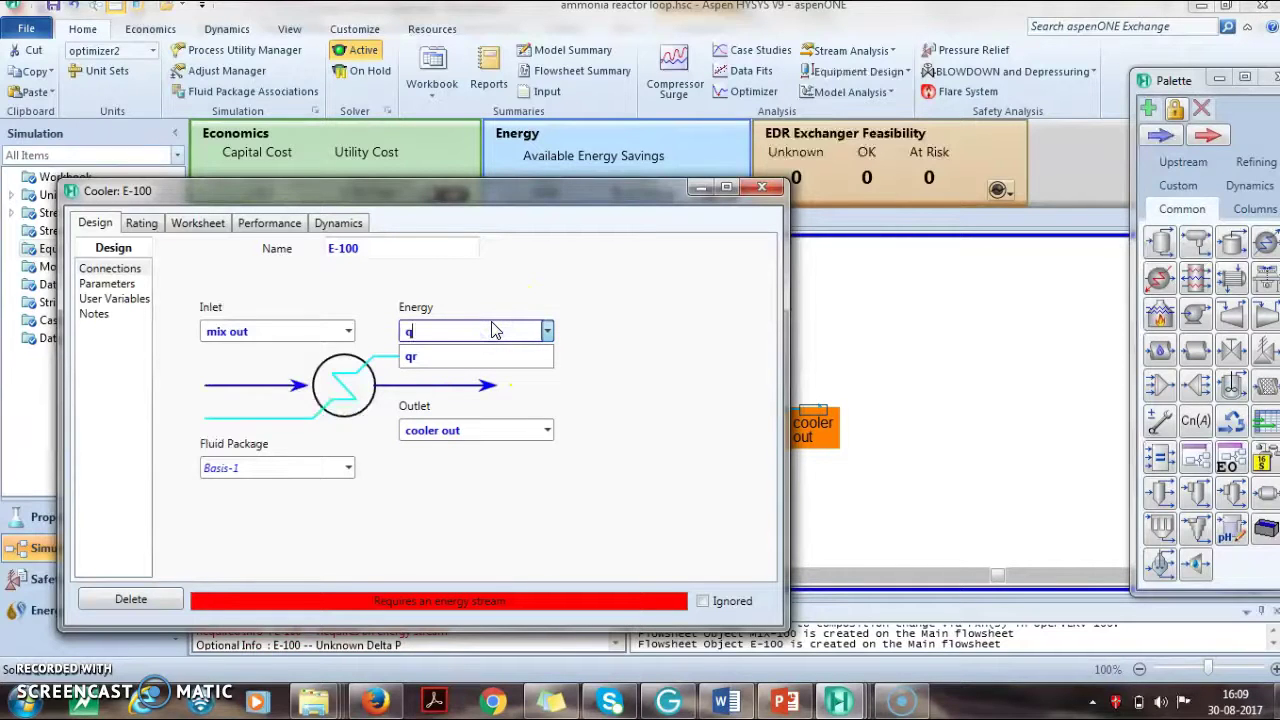
type("qc")
left_click(637, 354)
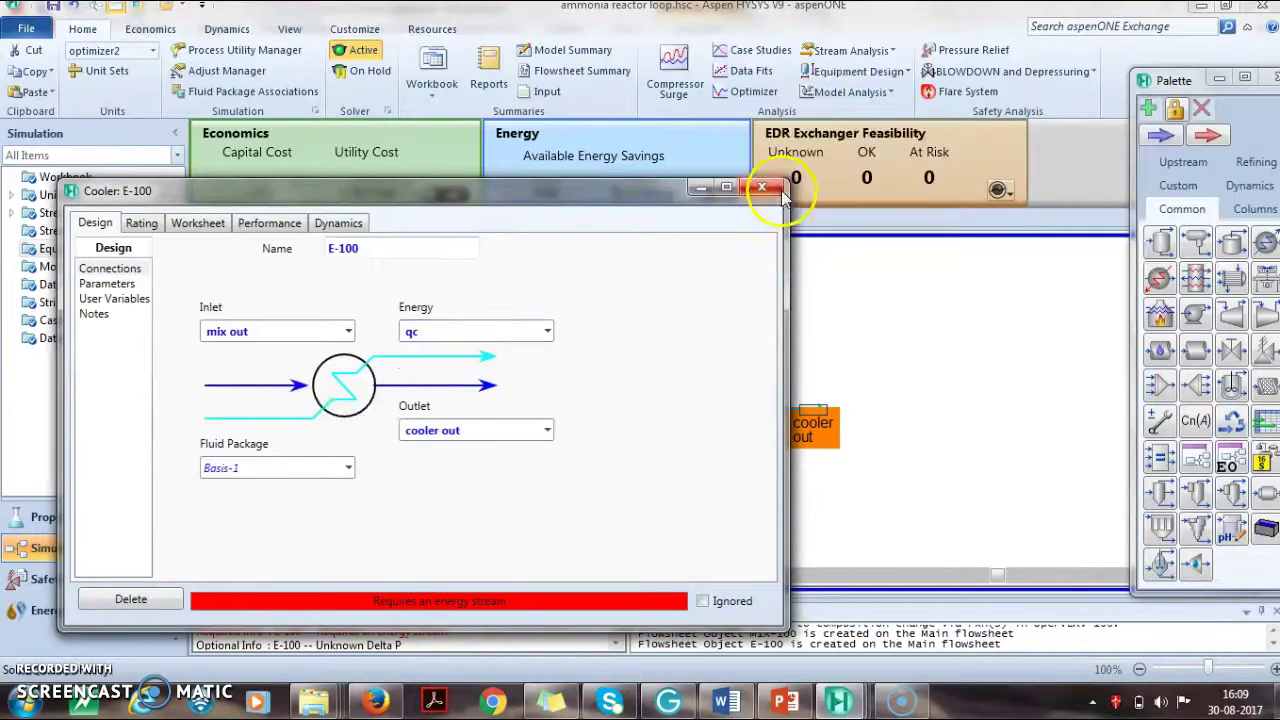
left_click(773, 189)
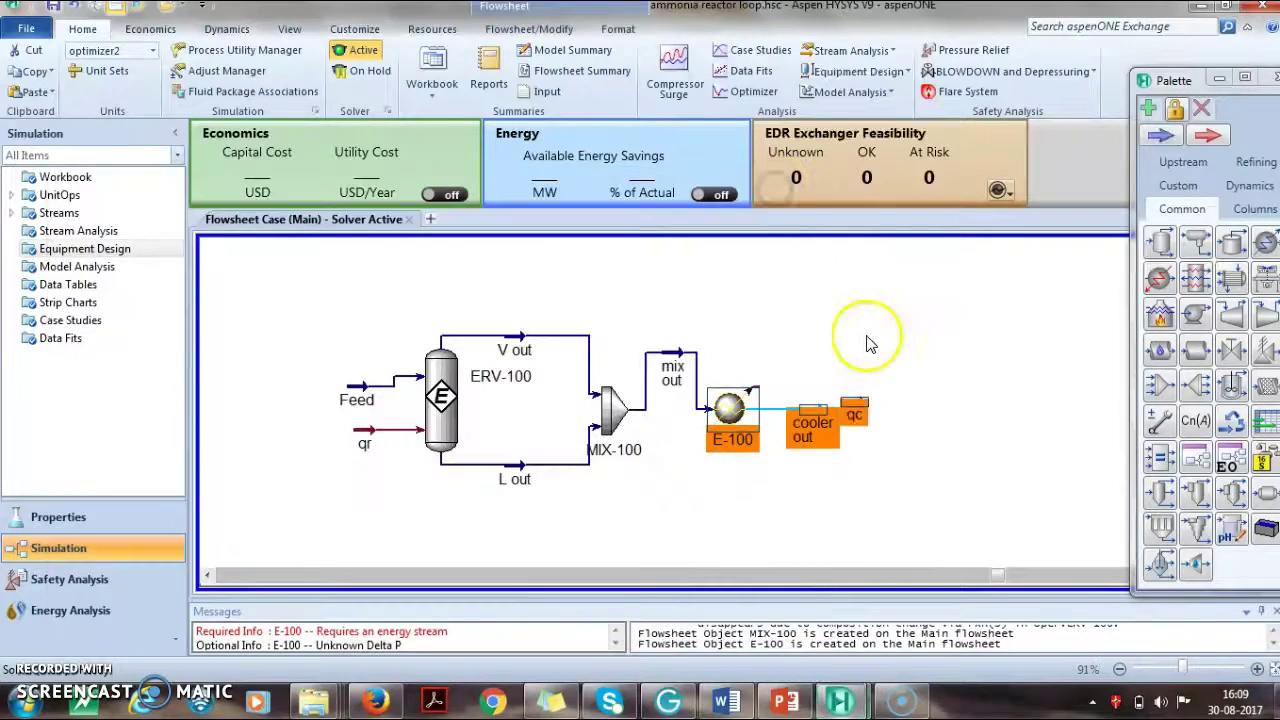
Step: Specify cooler out at -28 °F and 2000 psia, giving a vapour fraction of 0.8336
double_click(818, 425)
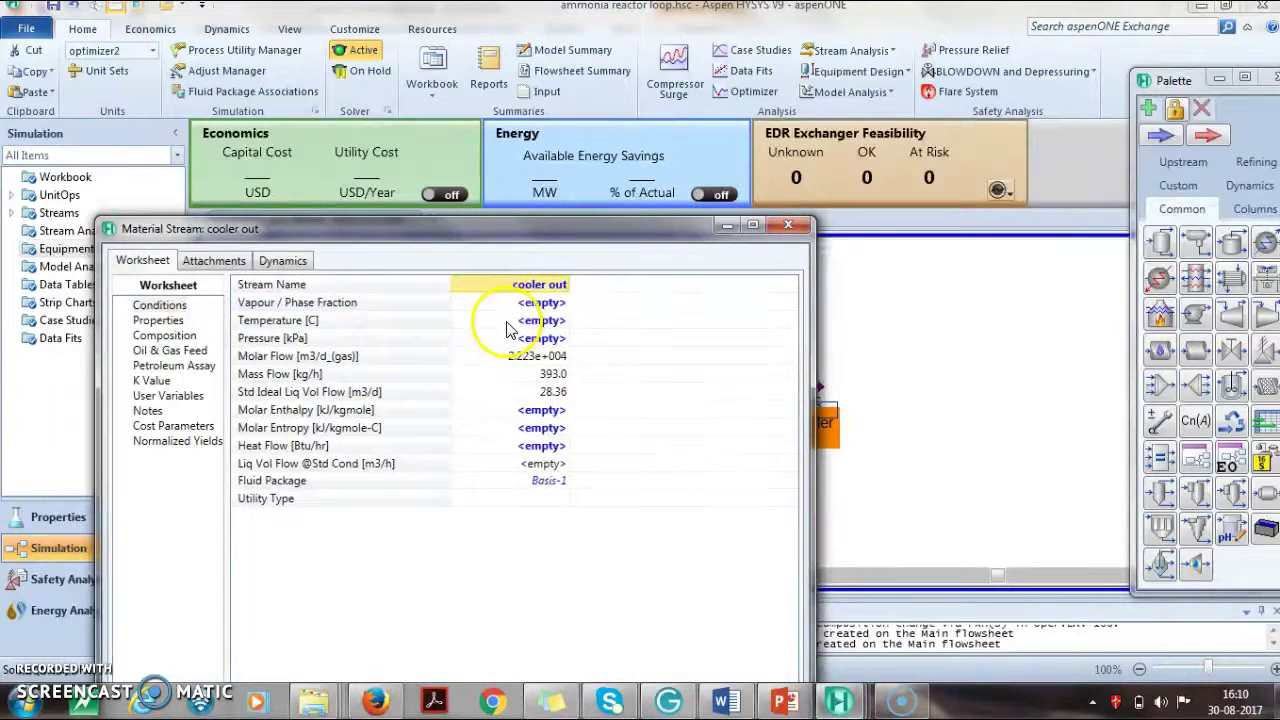
left_click(507, 321)
left_click(508, 321)
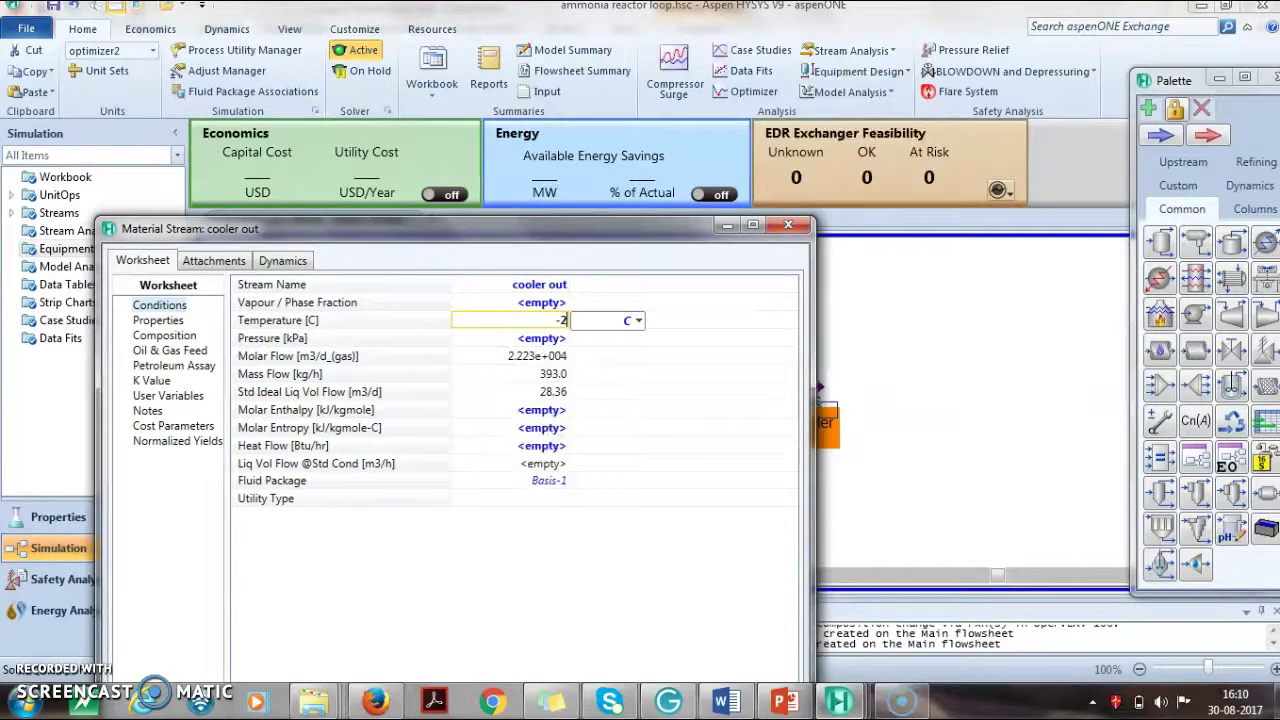
left_click(590, 324)
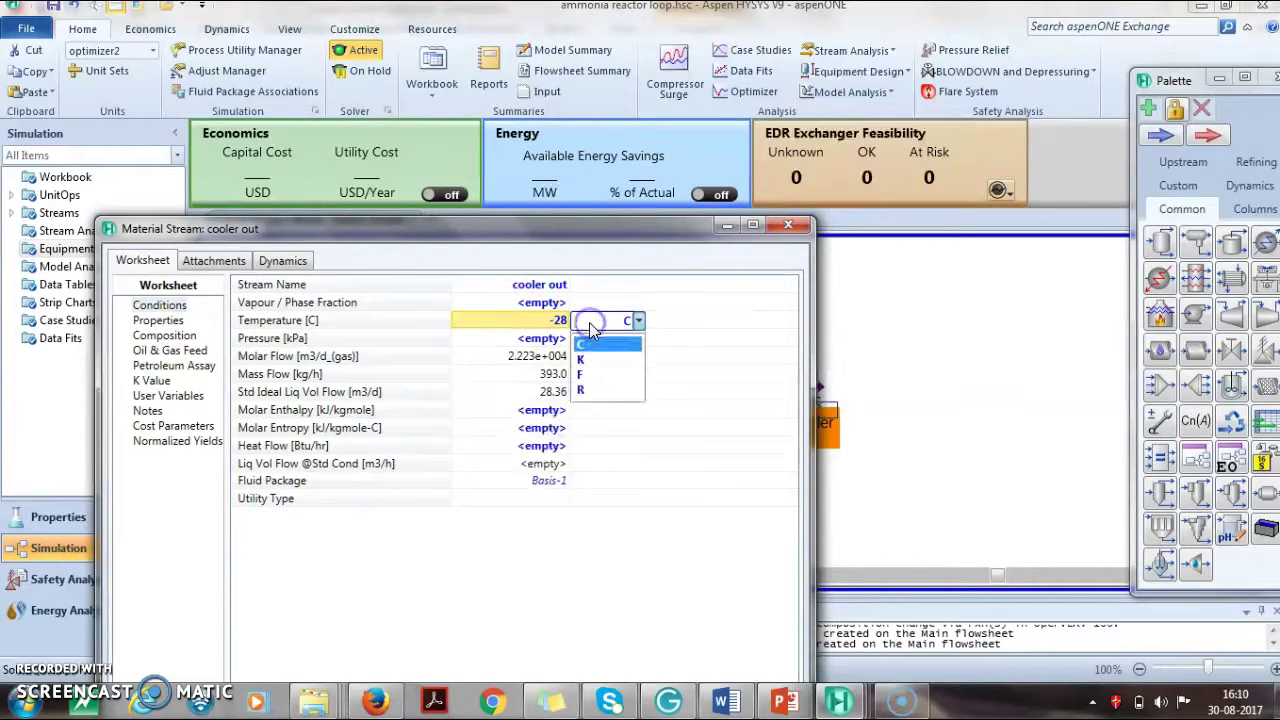
left_click(590, 374)
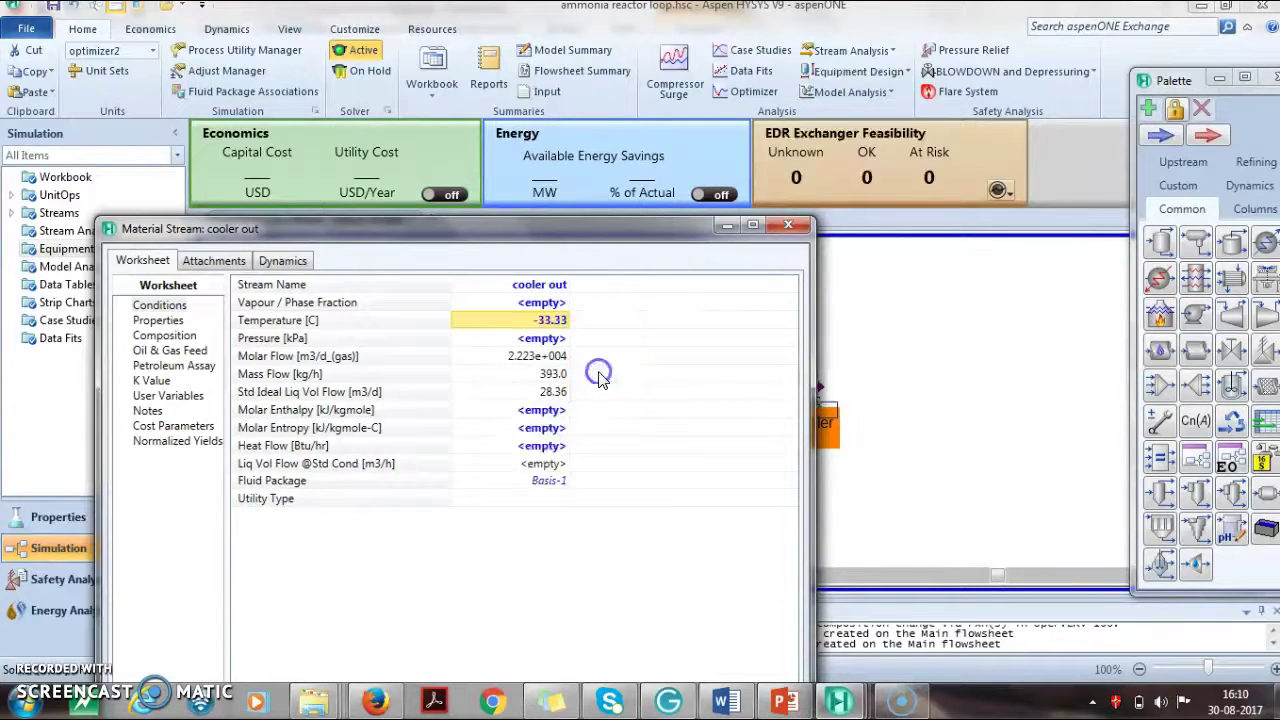
left_click(541, 340)
type("2000")
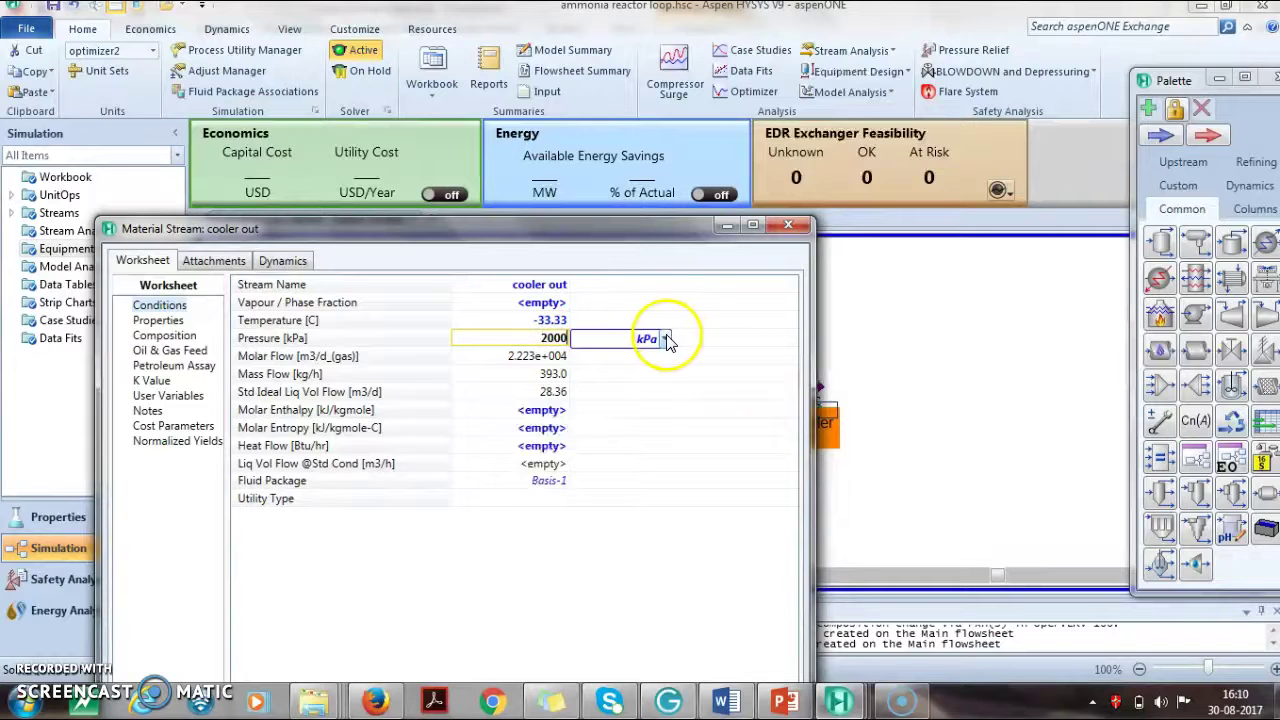
left_click(664, 338)
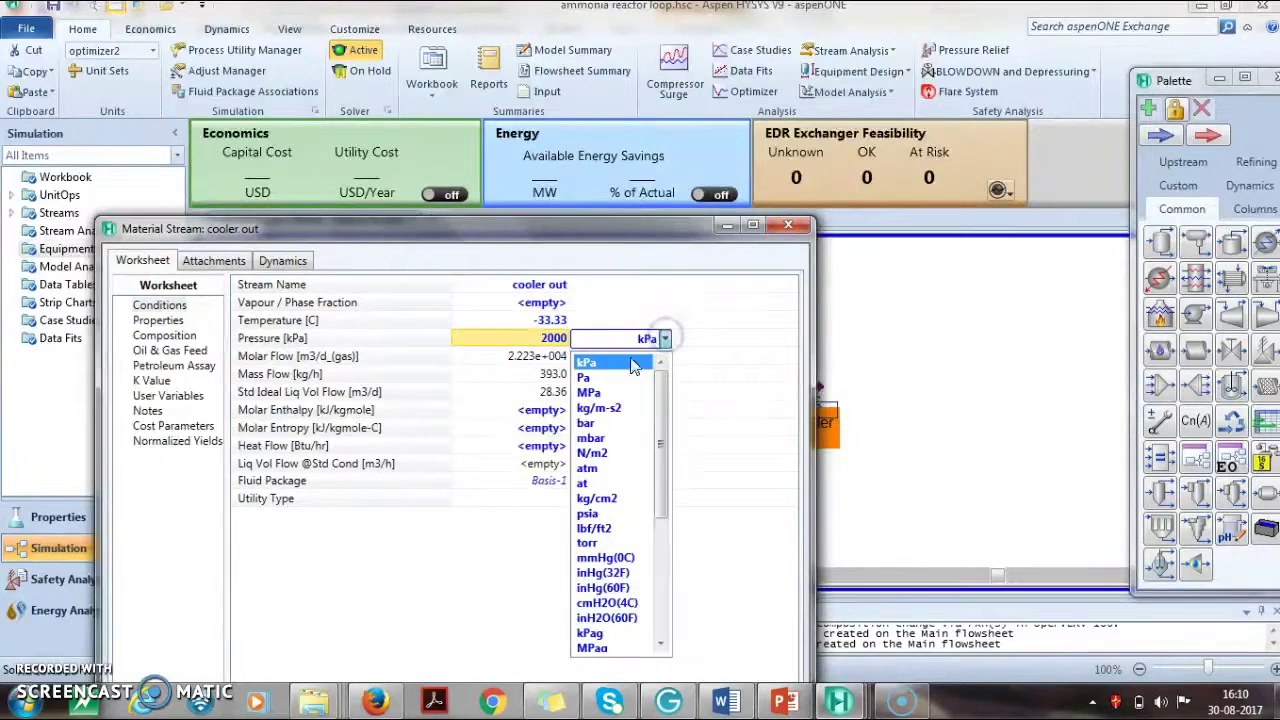
left_click(592, 515)
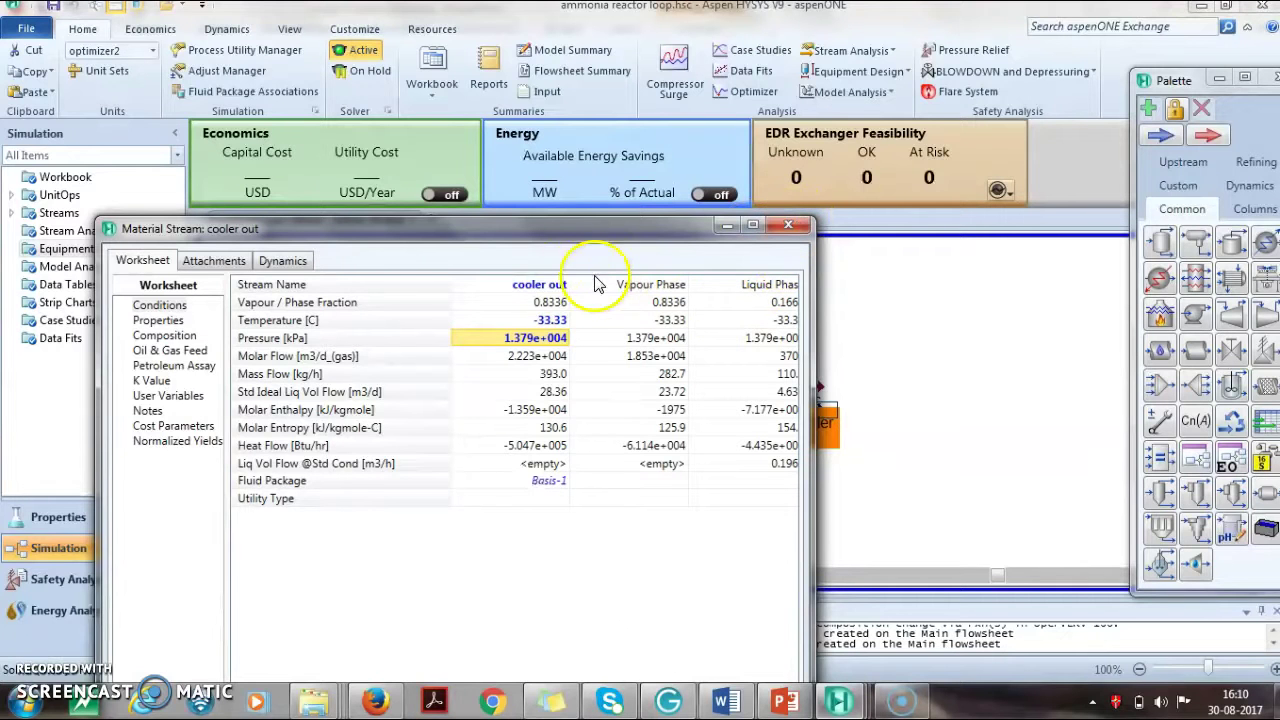
left_click(549, 303)
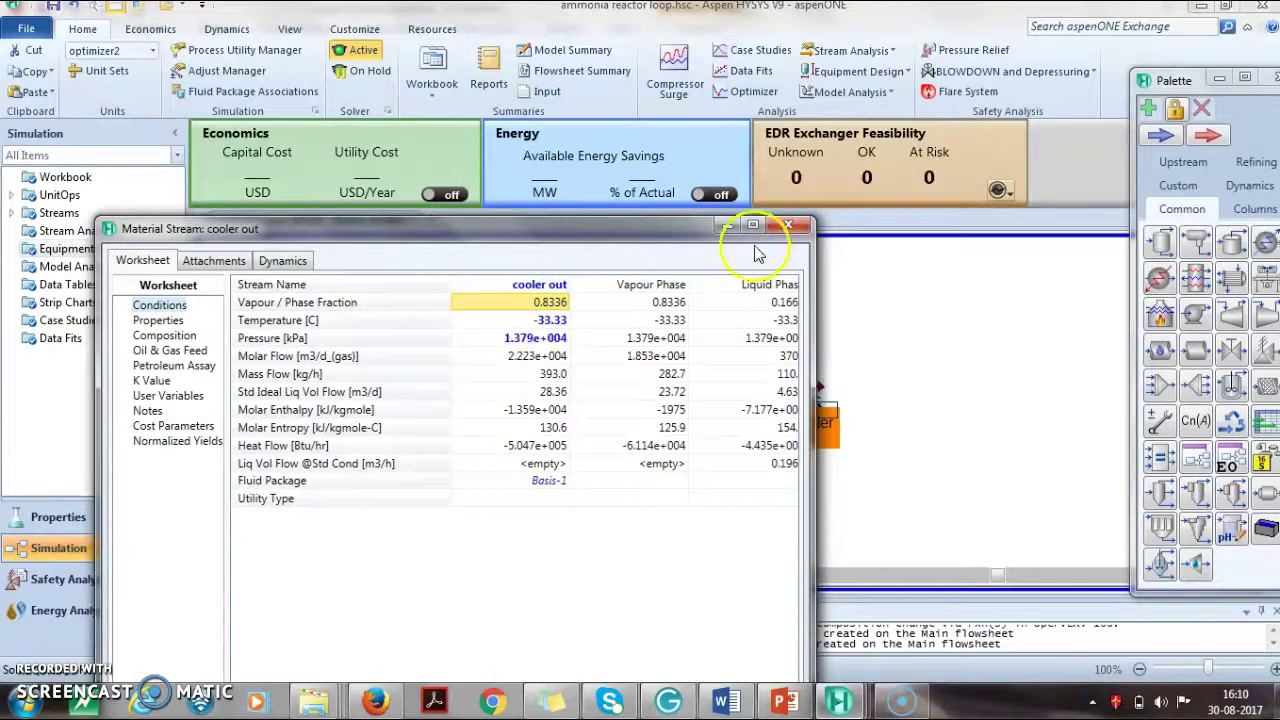
left_click(788, 224)
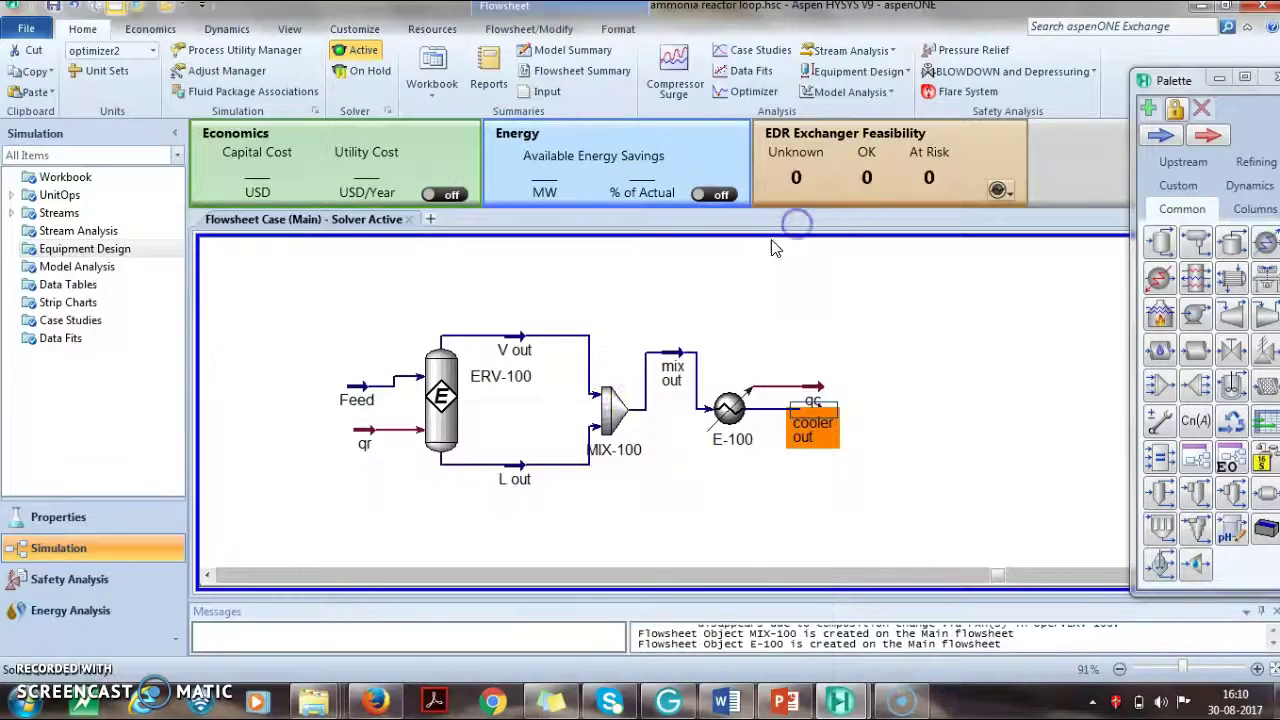
double_click(648, 366)
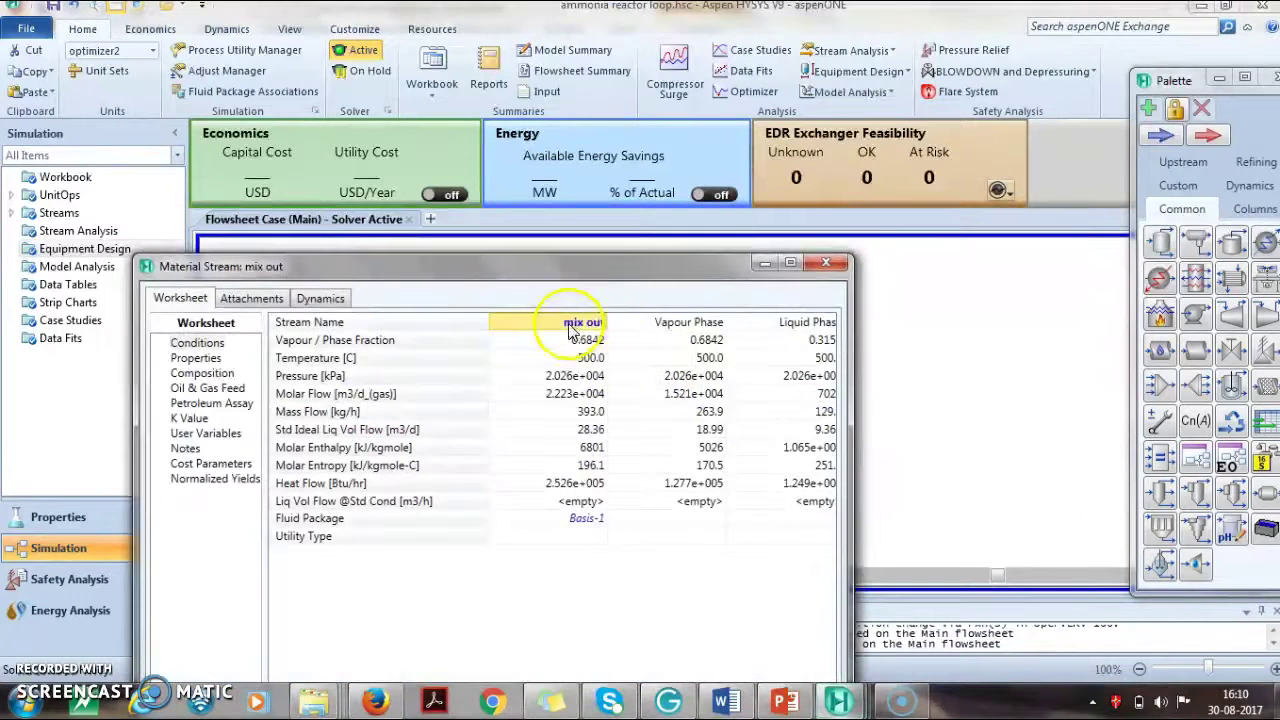
left_click(823, 264)
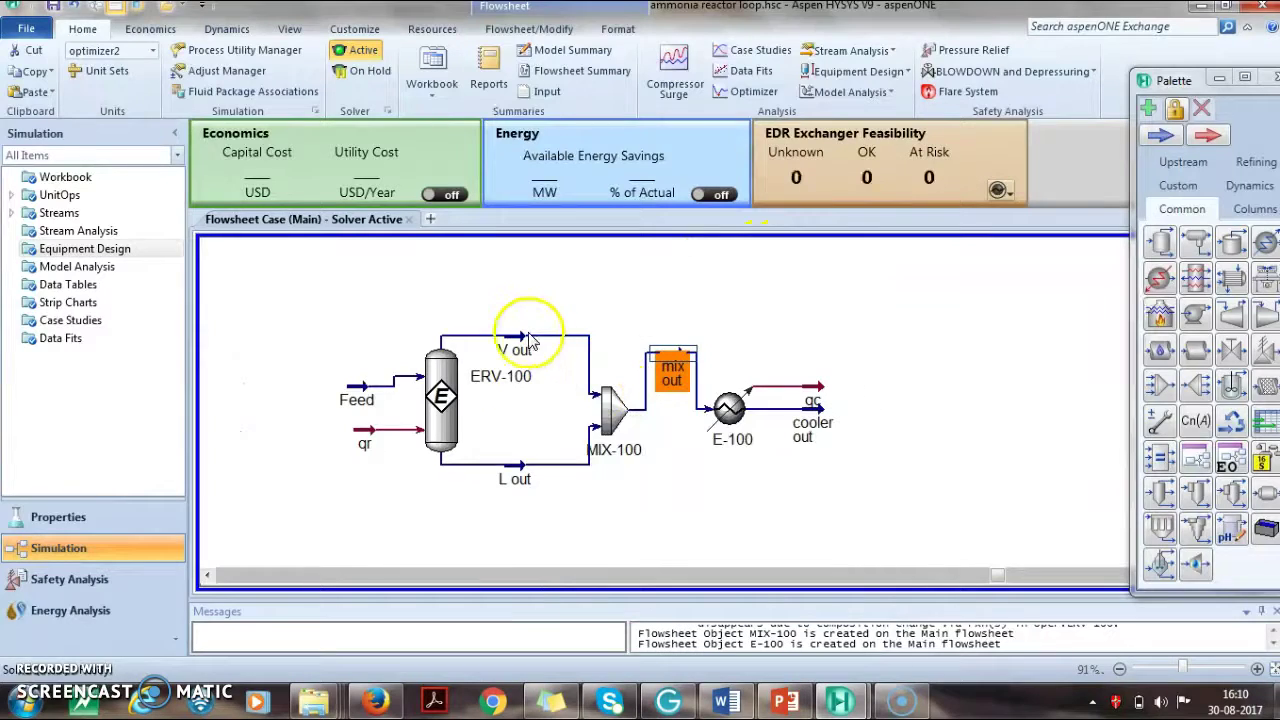
left_click(519, 340)
double_click(519, 340)
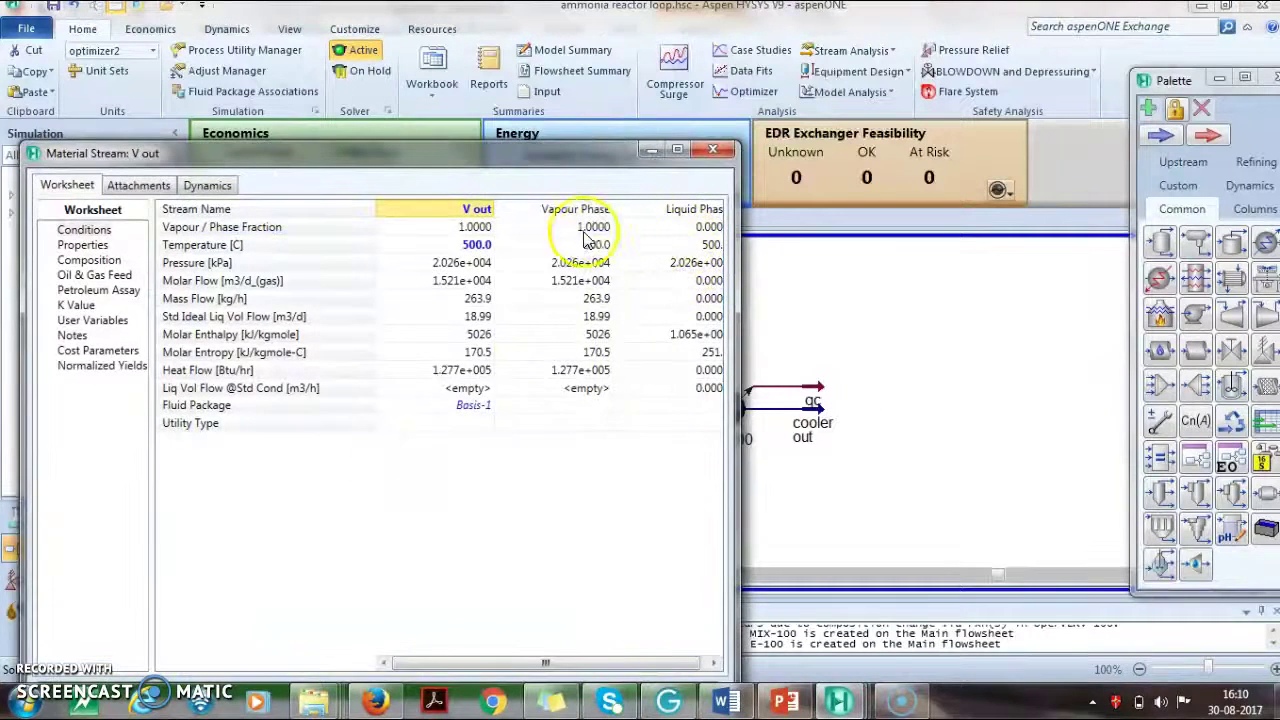
left_click(720, 152)
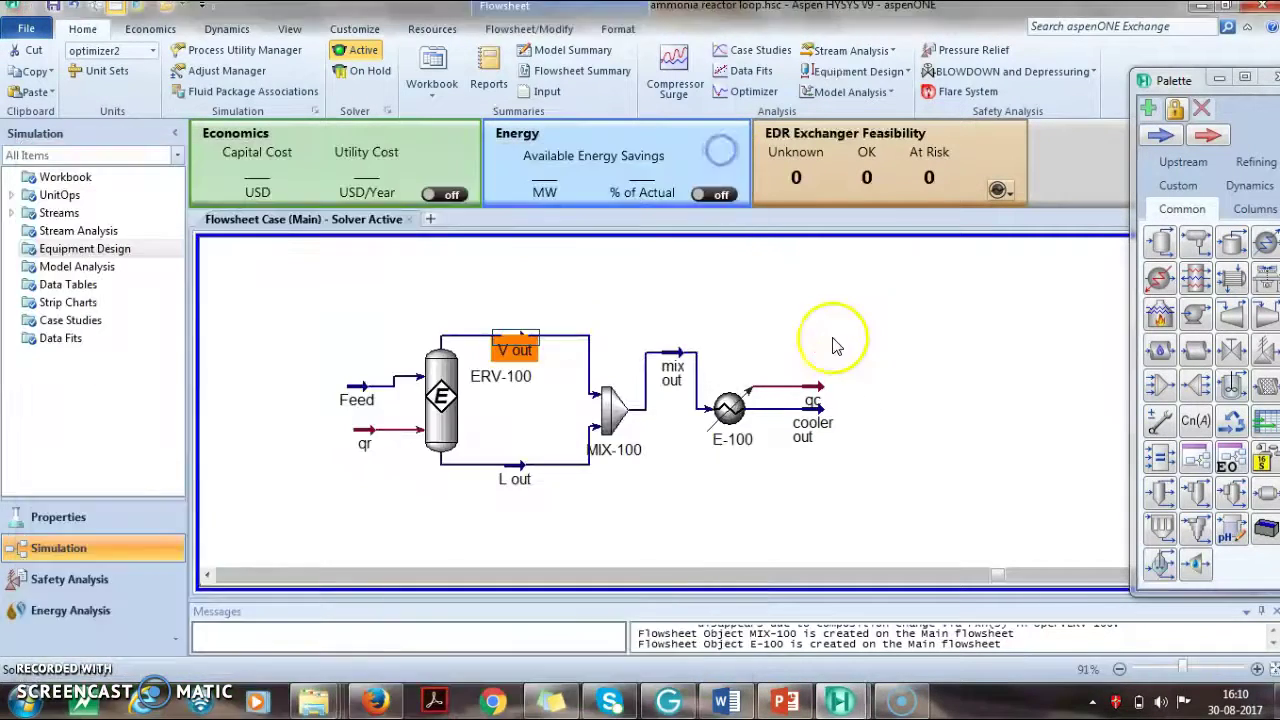
left_click(810, 420)
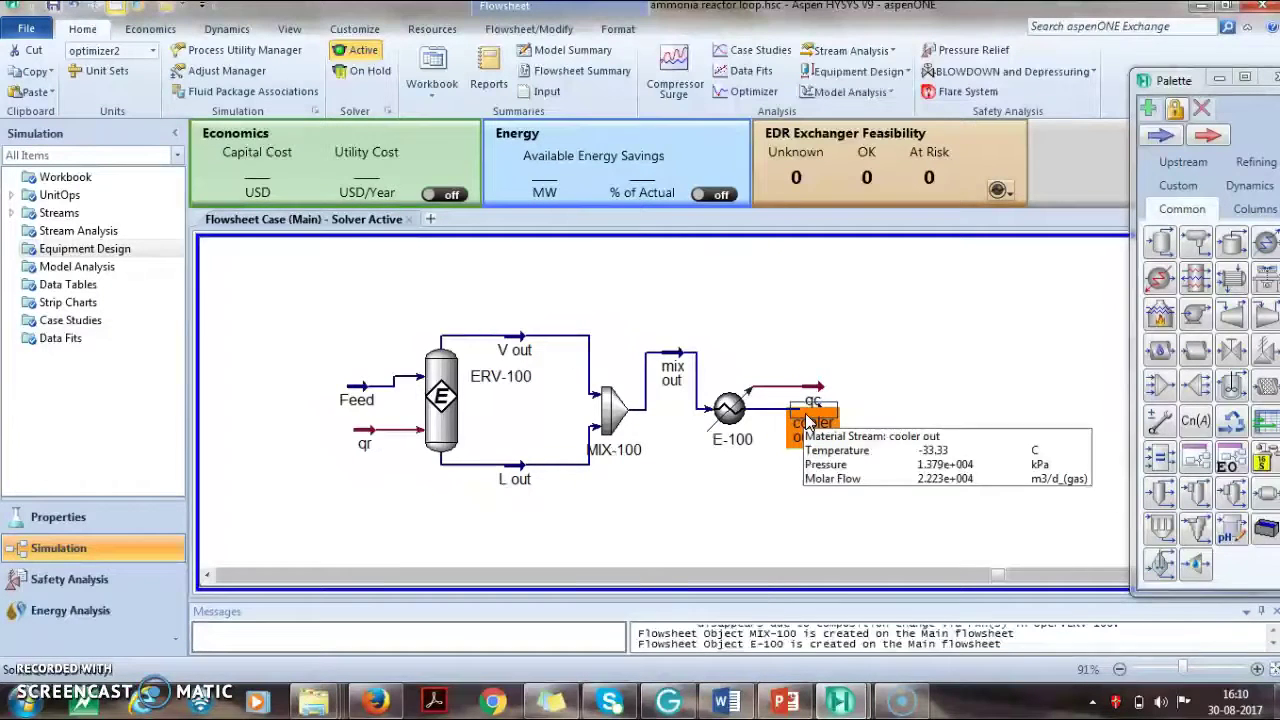
double_click(810, 420)
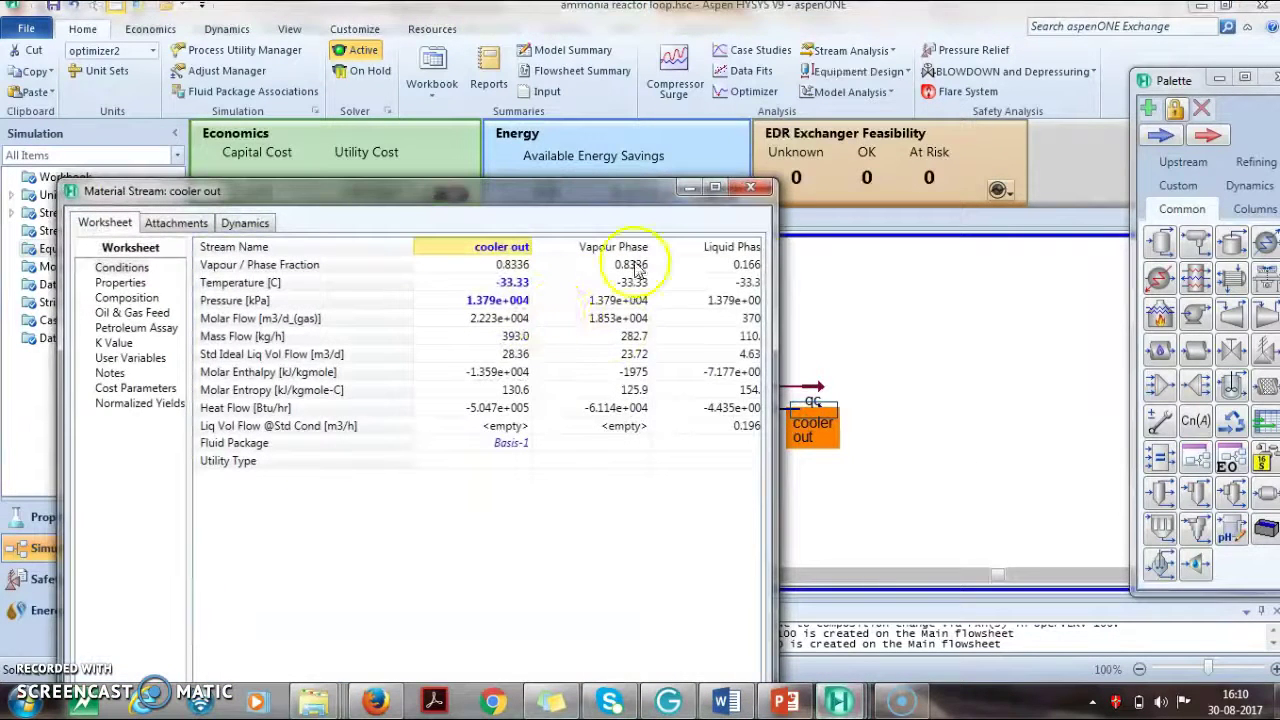
left_click(751, 188)
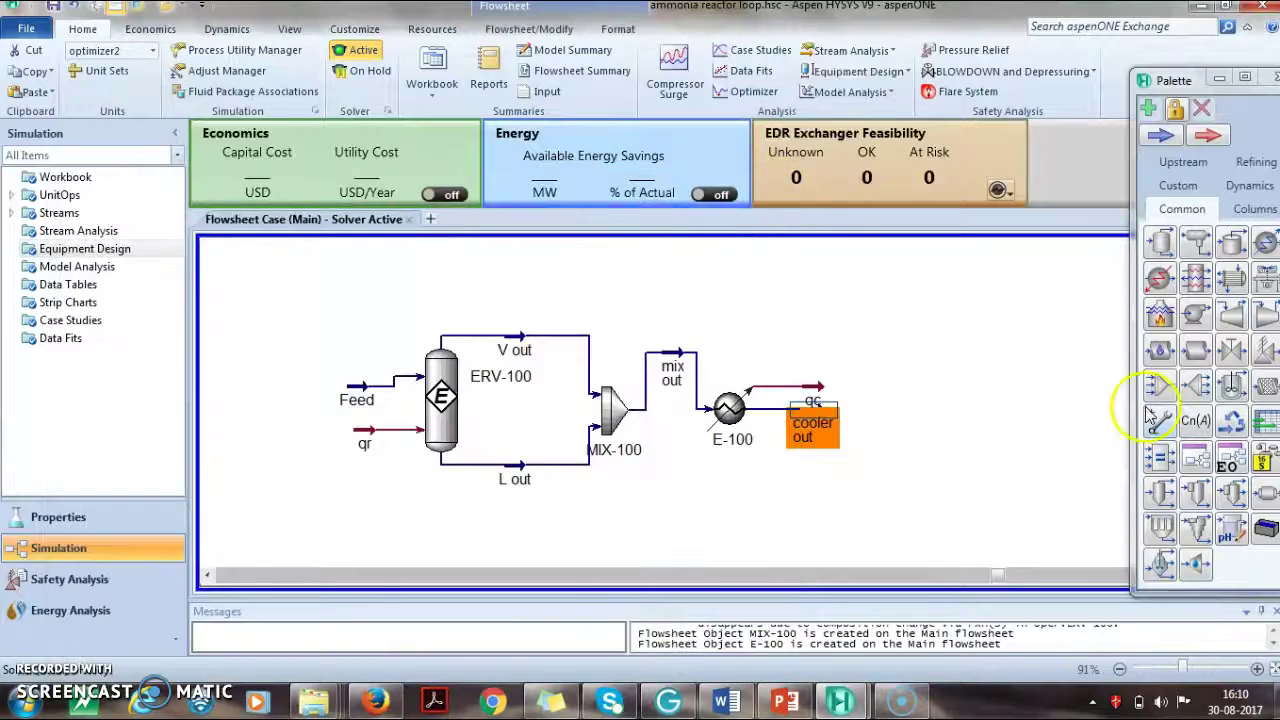
Step: Place separator V-100 right of the cooler and feed it the cooler out stream
left_click(1160, 248)
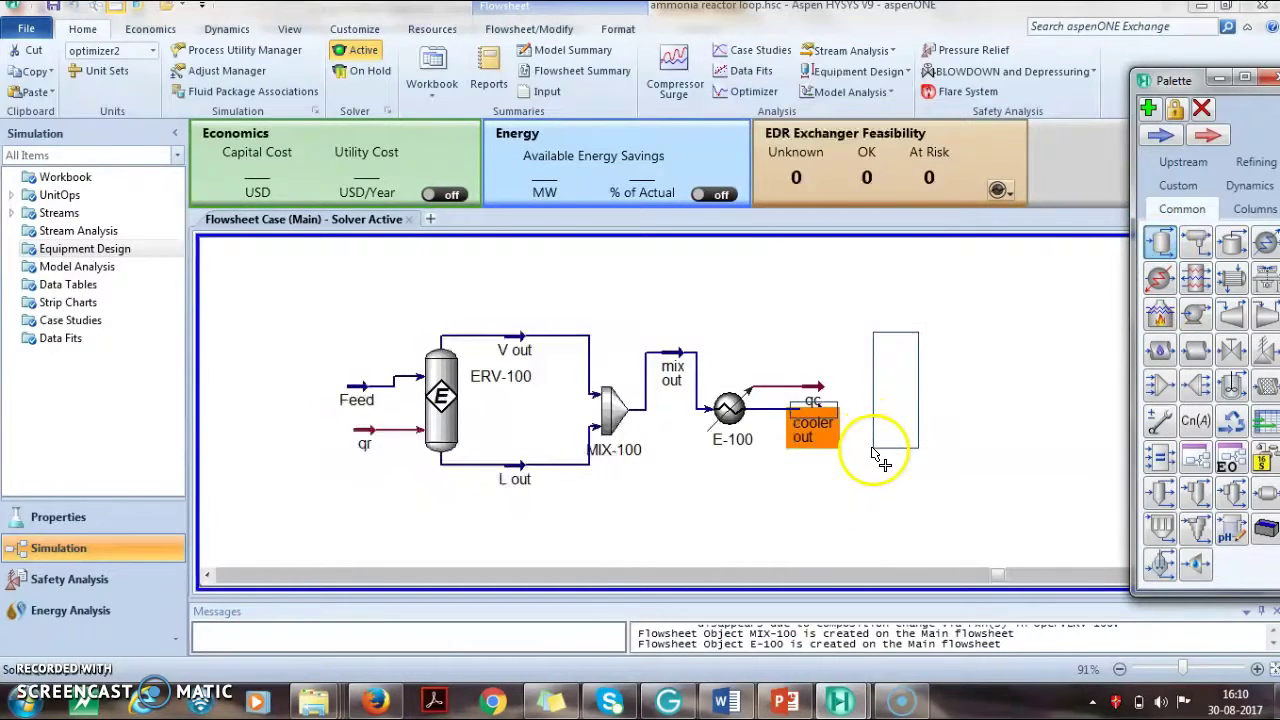
left_click(877, 447)
double_click(905, 392)
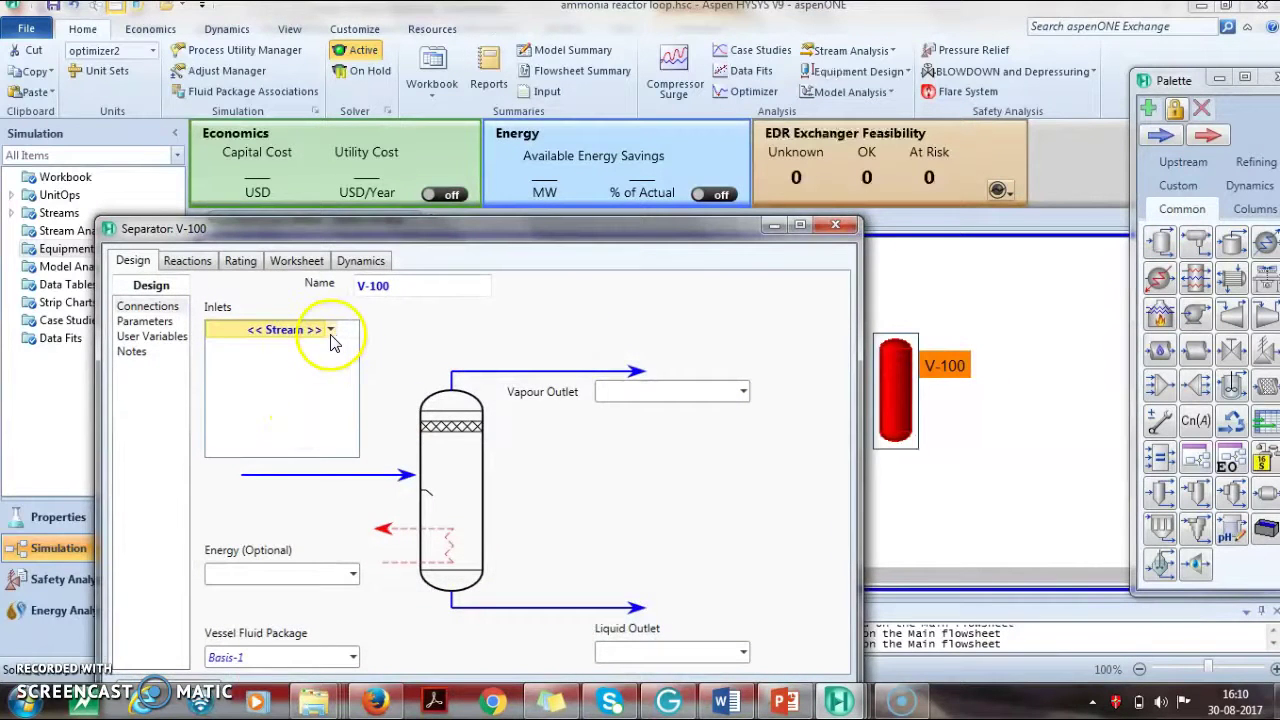
left_click(331, 334)
left_click(332, 353)
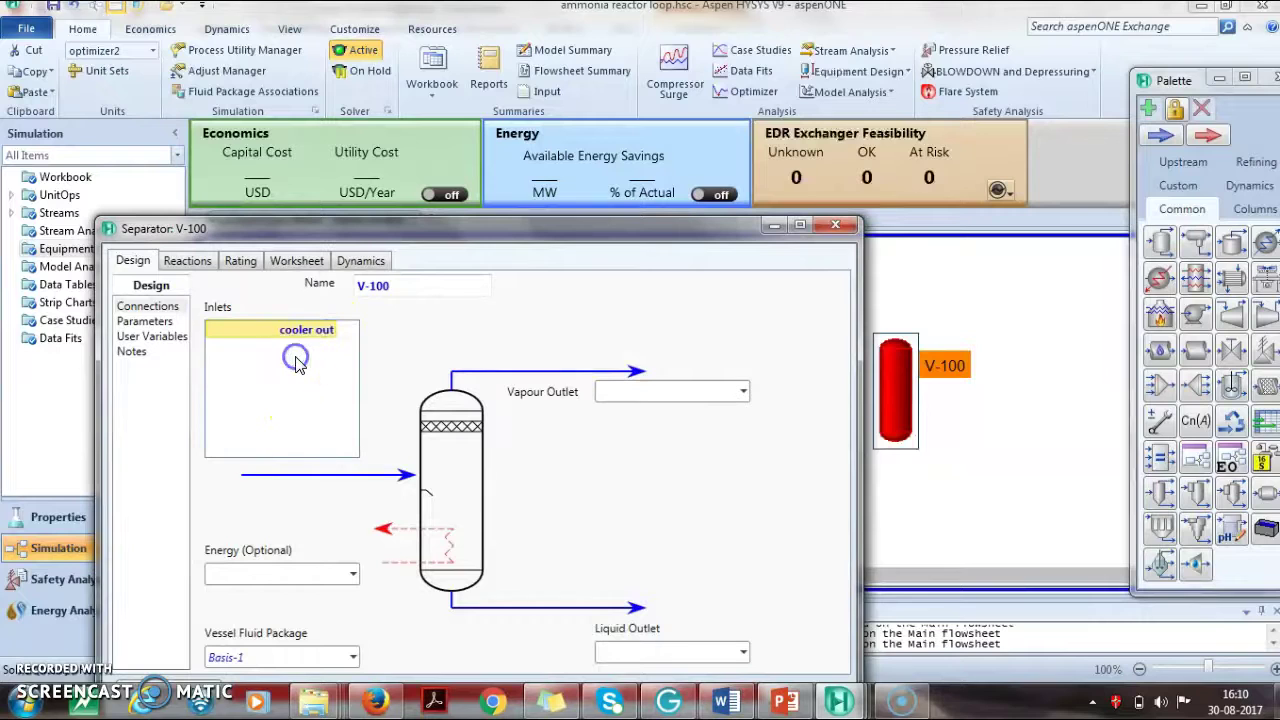
Step: Name the V-100 outlets: unreacted gases as vapour and ammonia as liquid
left_click(617, 390)
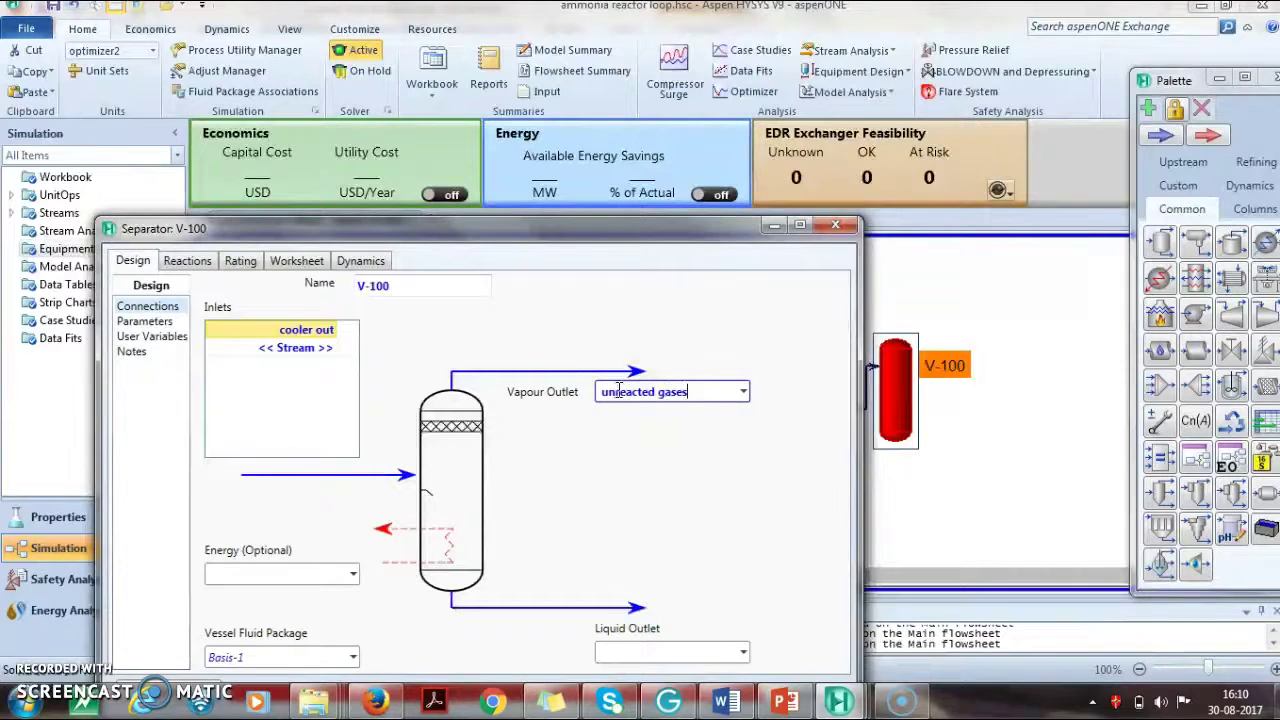
left_click(641, 652)
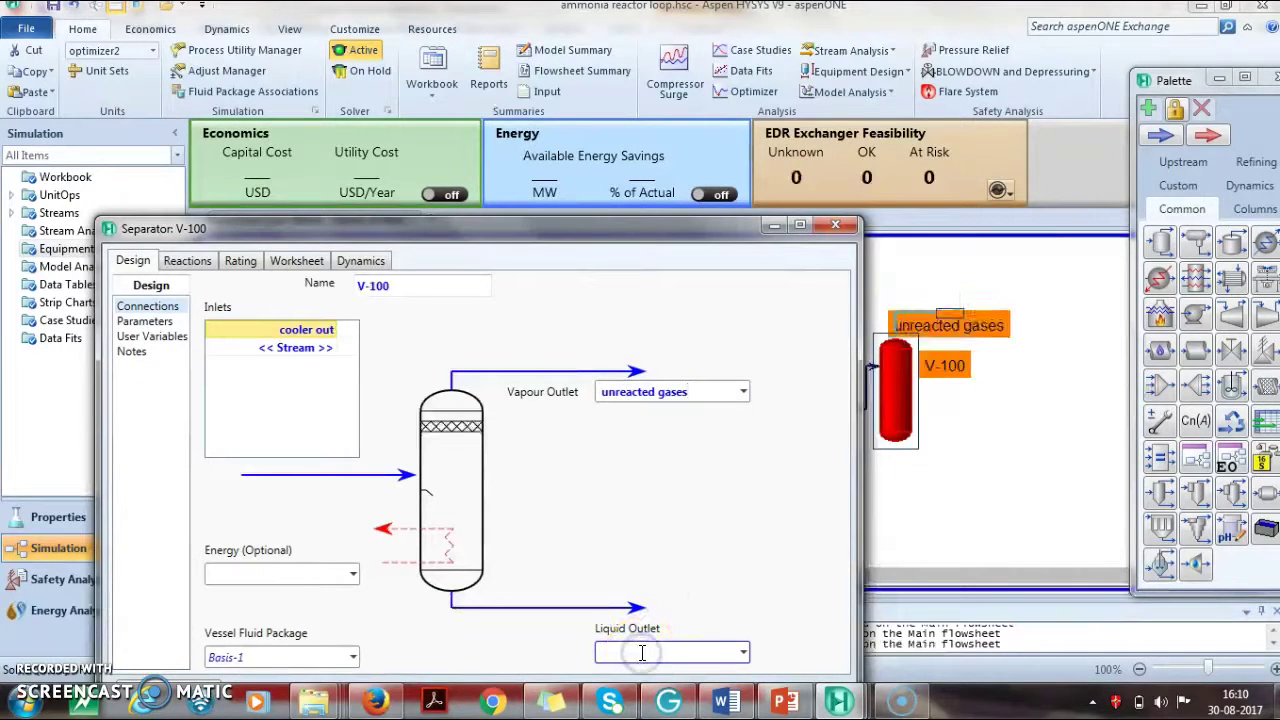
type("ammonia")
key("Return")
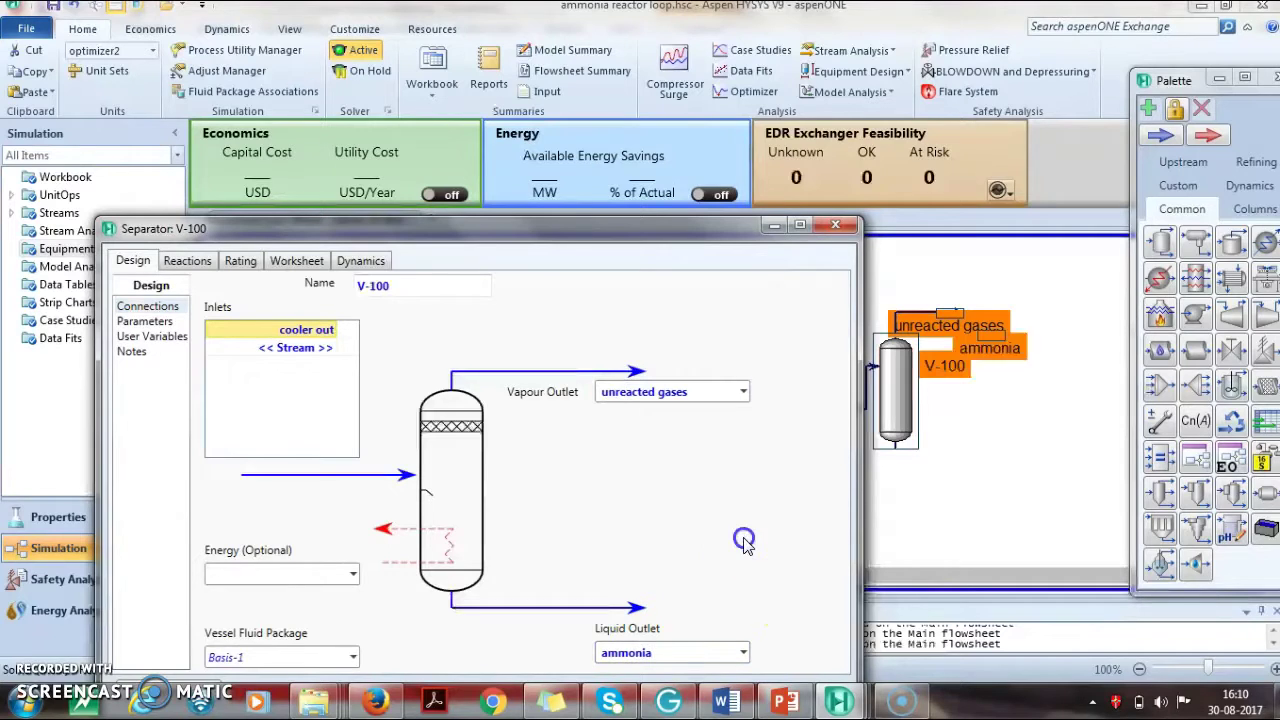
left_click(837, 223)
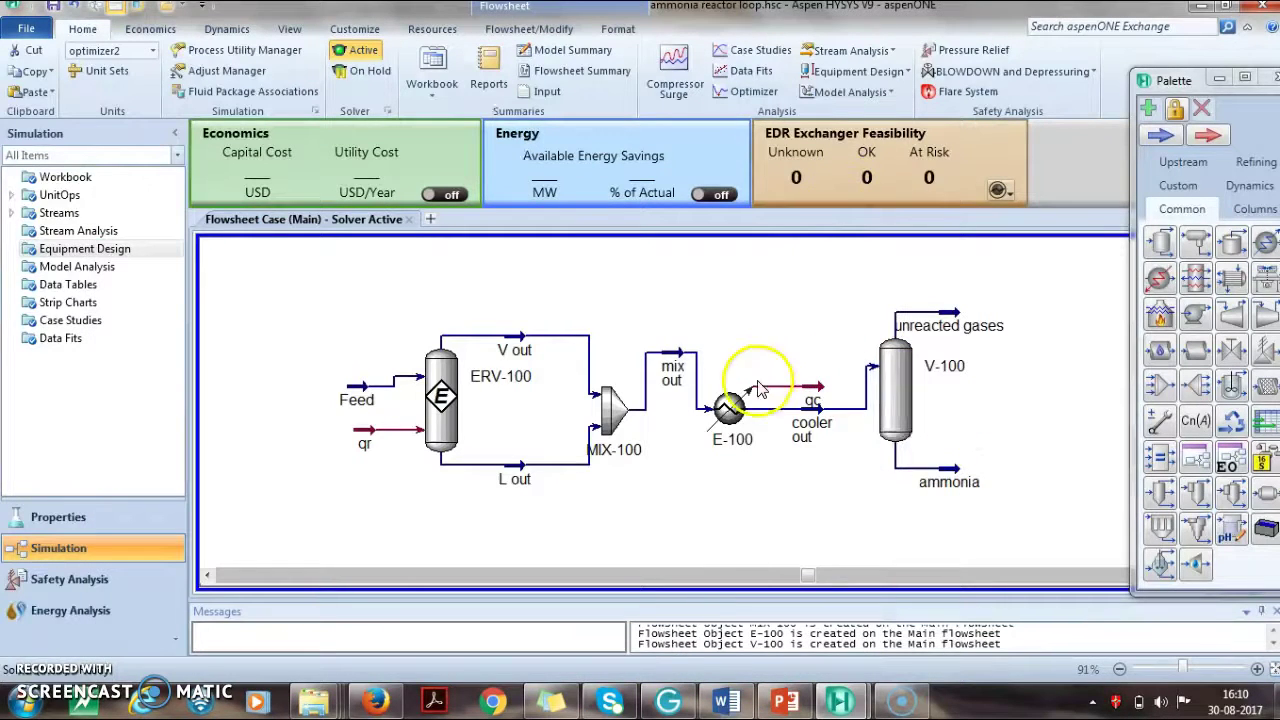
mouse_move(897, 395)
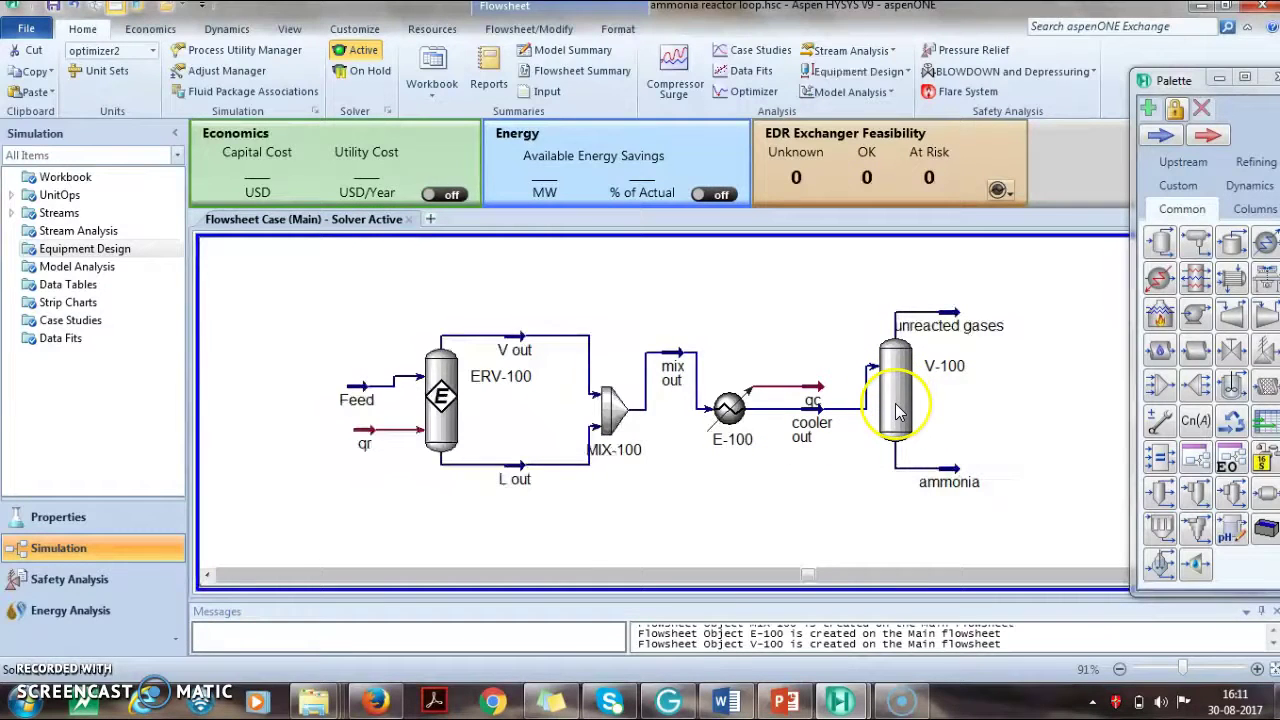
double_click(953, 478)
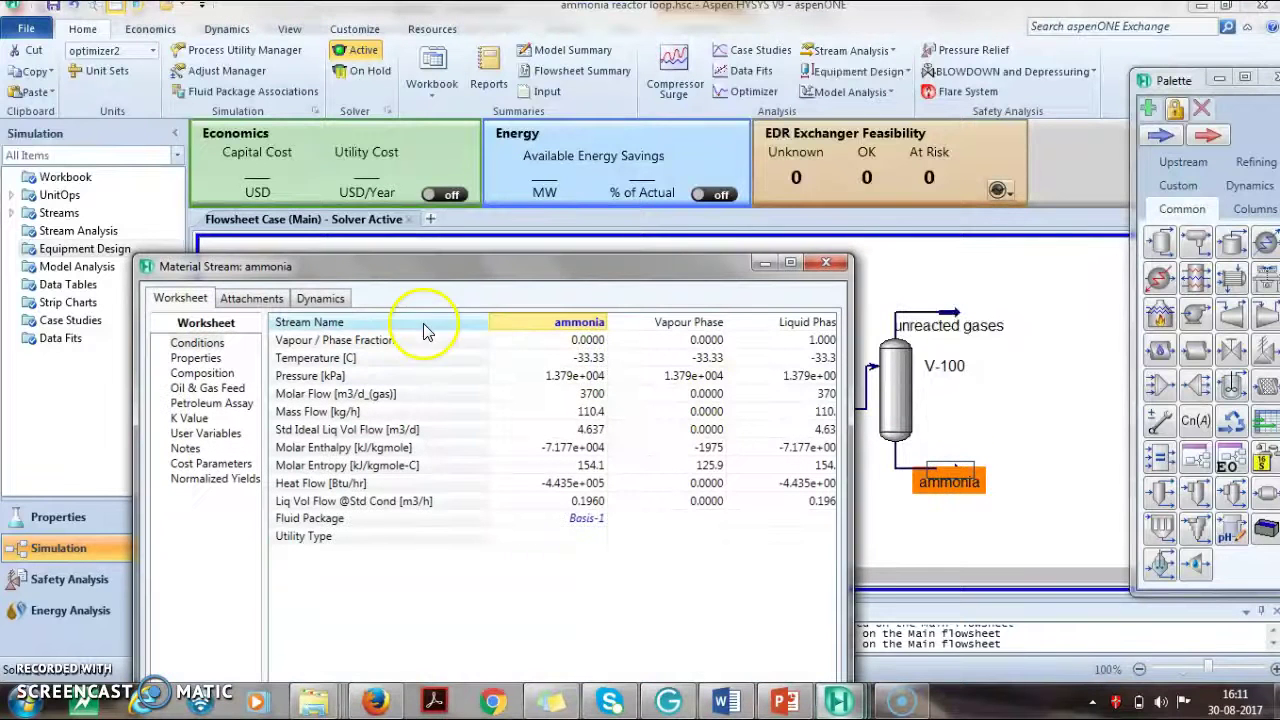
left_click(224, 374)
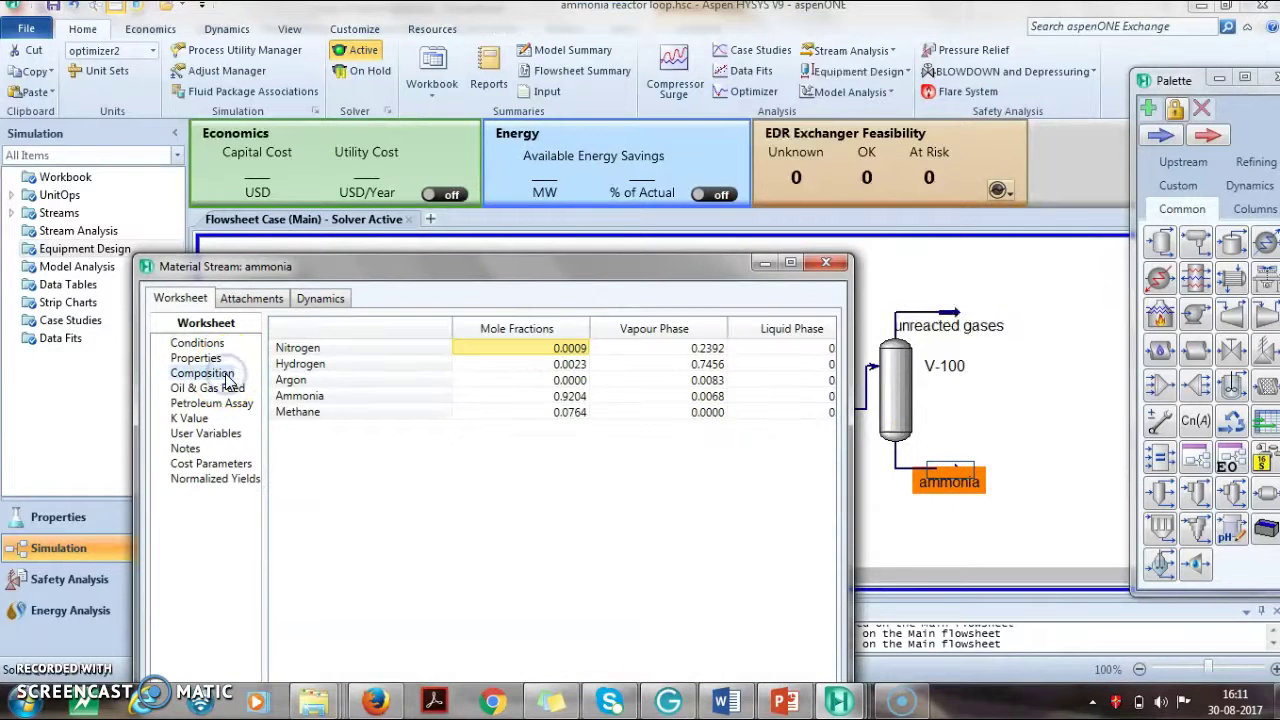
left_click(565, 397)
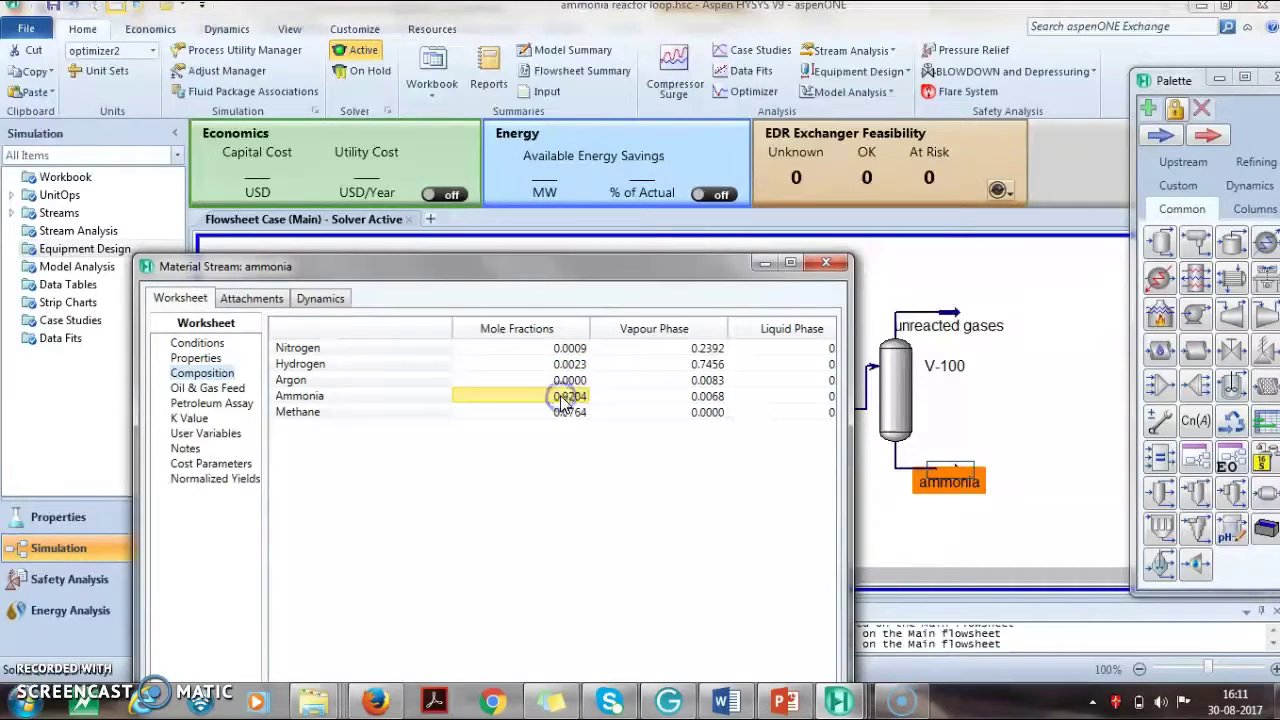
left_click(198, 343)
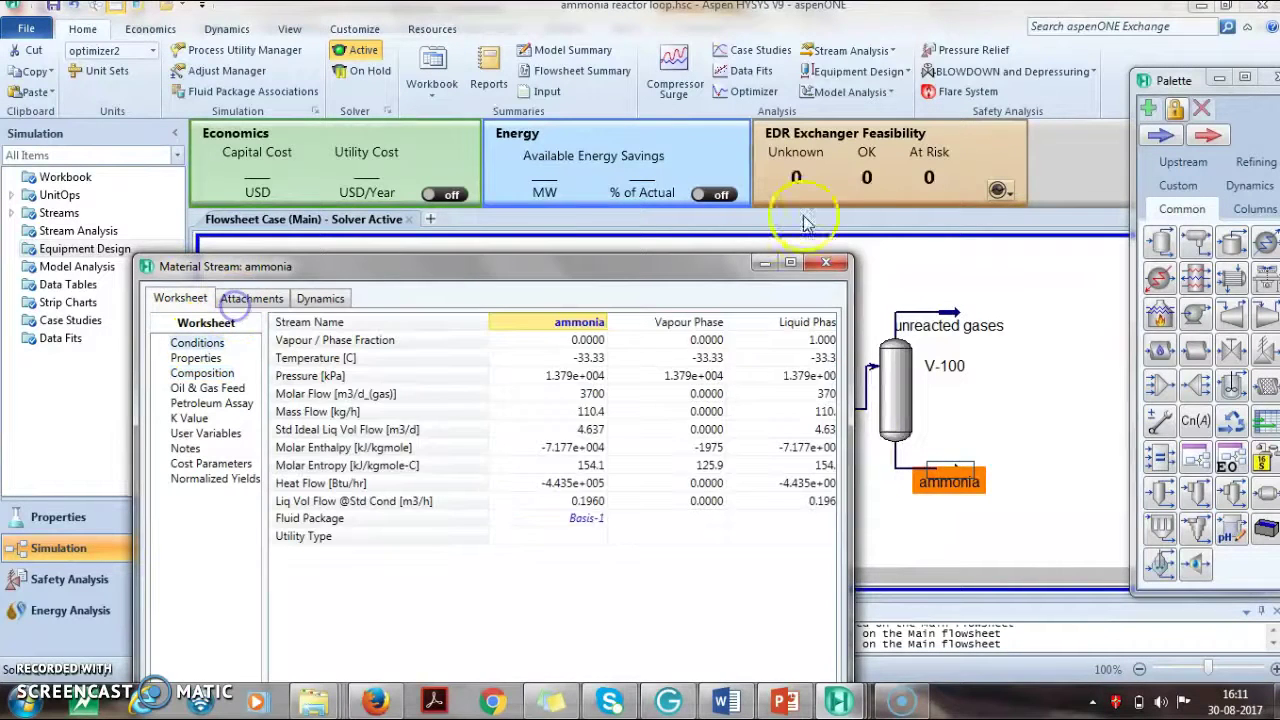
left_click(835, 264)
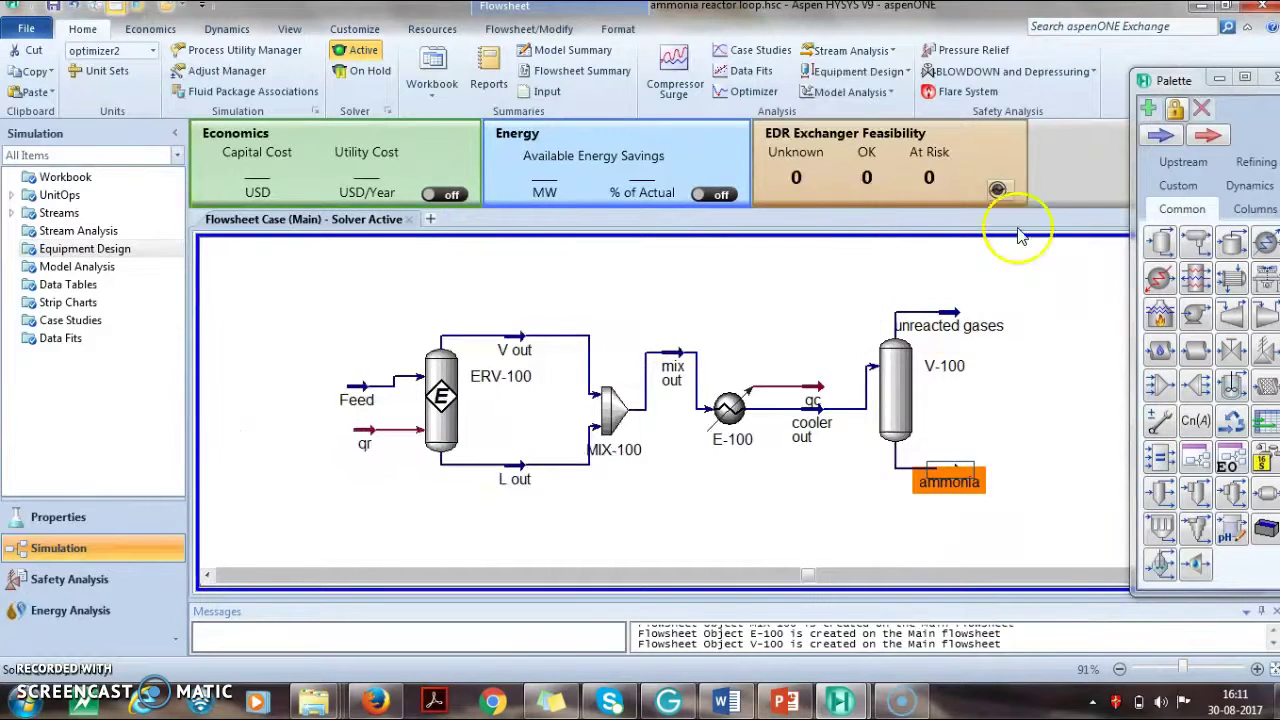
Step: Move the palette clear and place tee TEE-100 right of V-100 beside unreacted gases
left_click_drag(1173, 85, 1172, 402)
left_click(1265, 245)
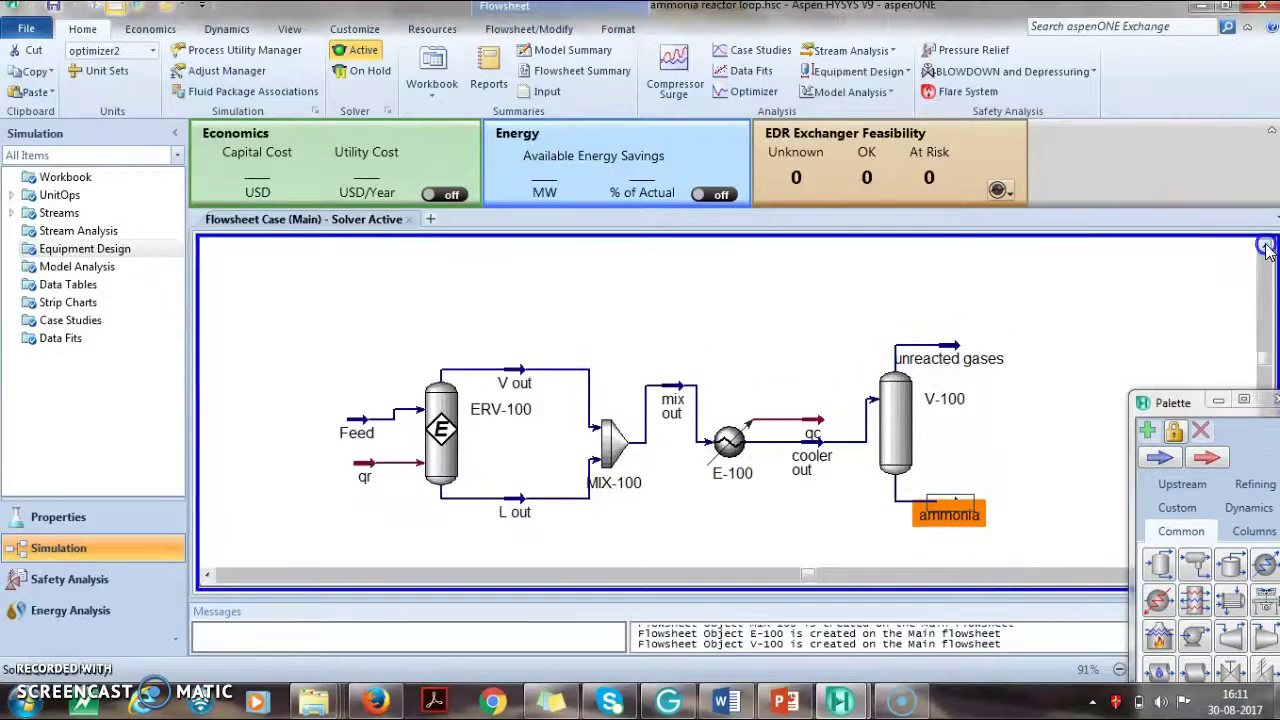
left_click_drag(1173, 400, 158, 250)
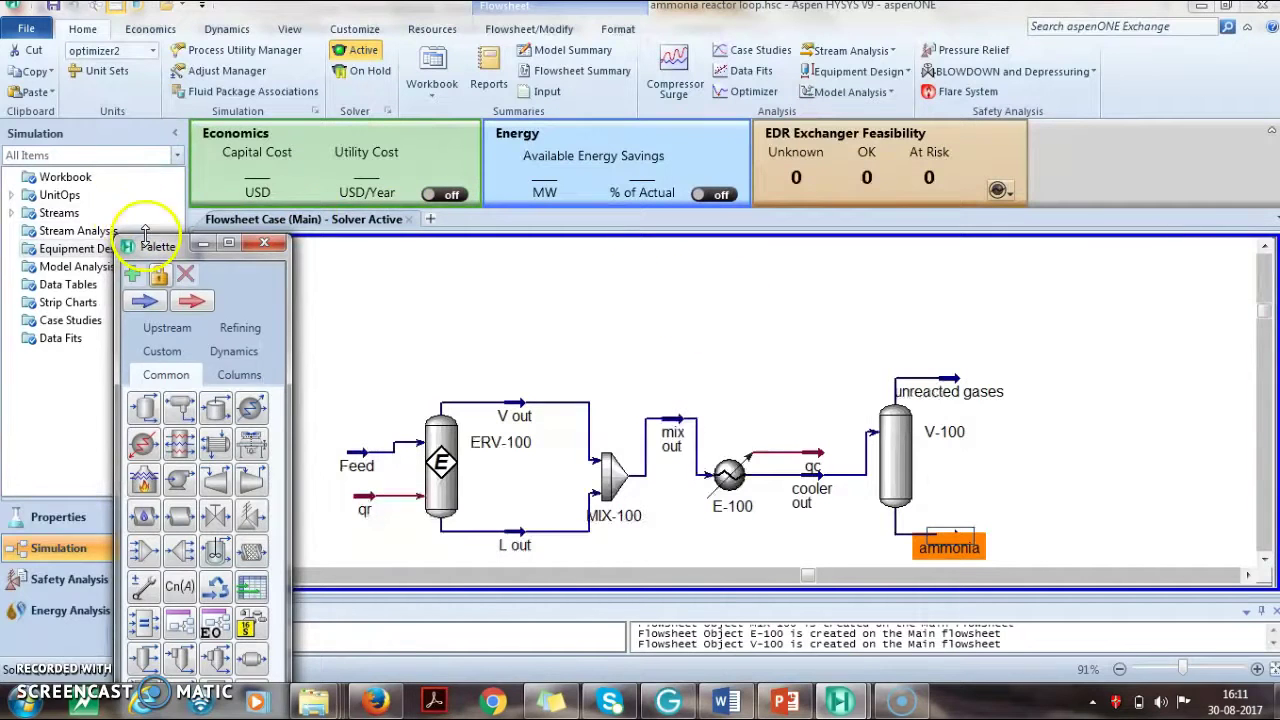
left_click_drag(157, 258, 113, 112)
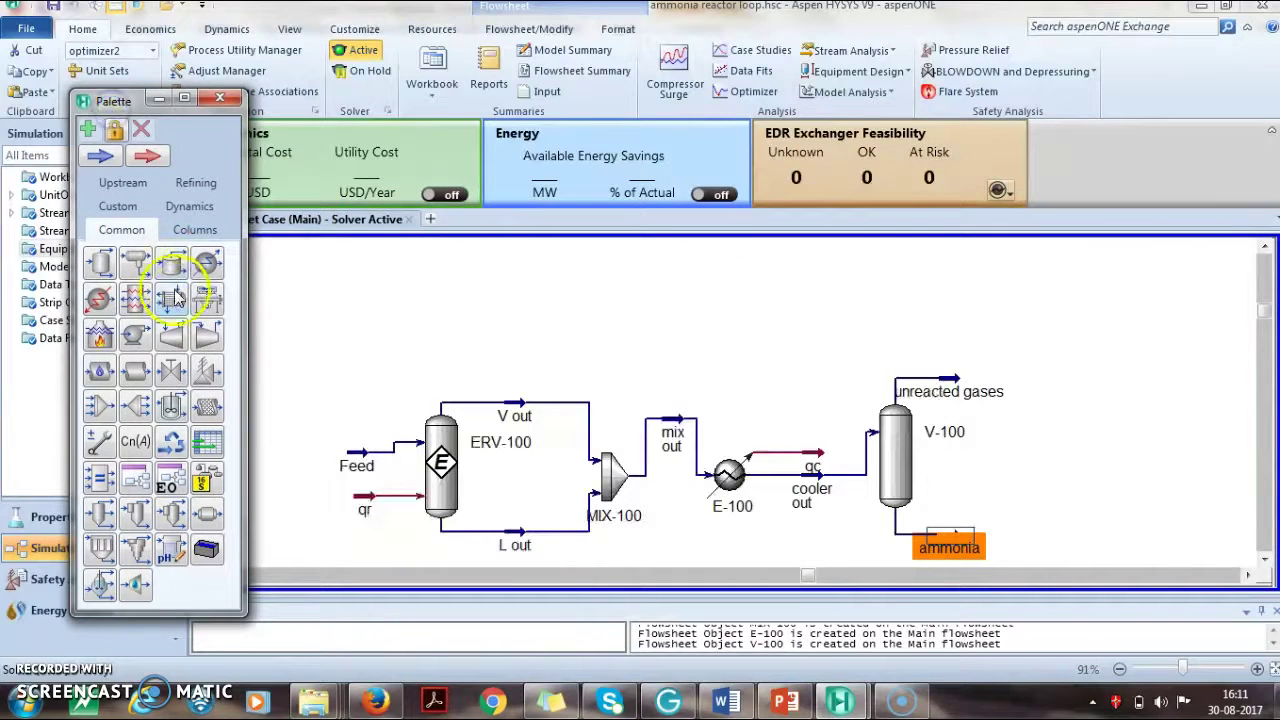
left_click(135, 407)
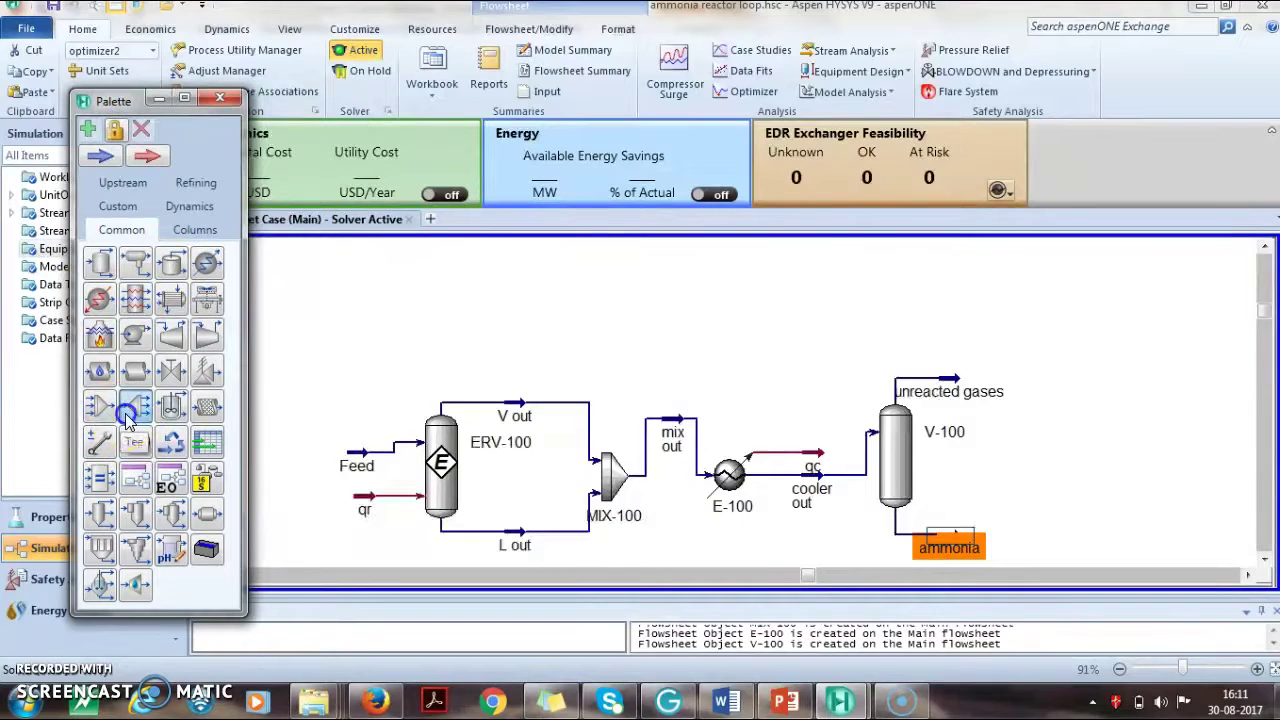
left_click(1030, 396)
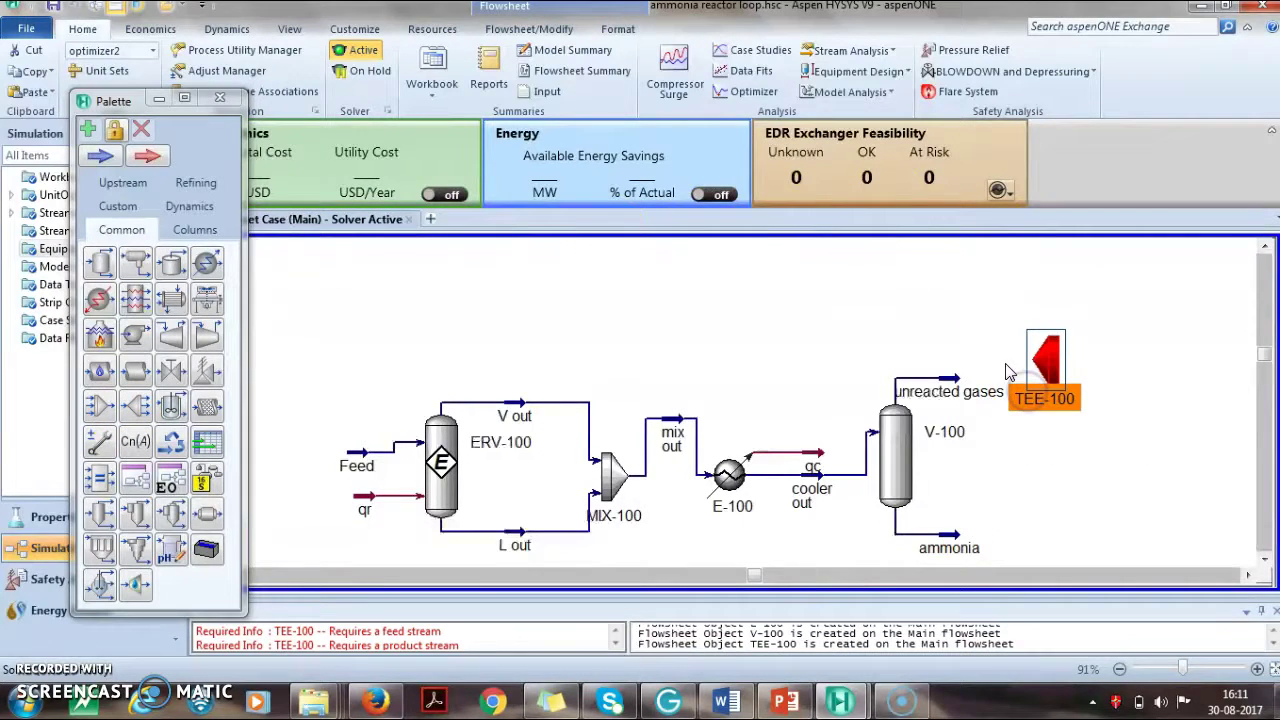
Step: Feed unreacted gases into TEE-100 and name its first outlet recycled gases
double_click(1045, 362)
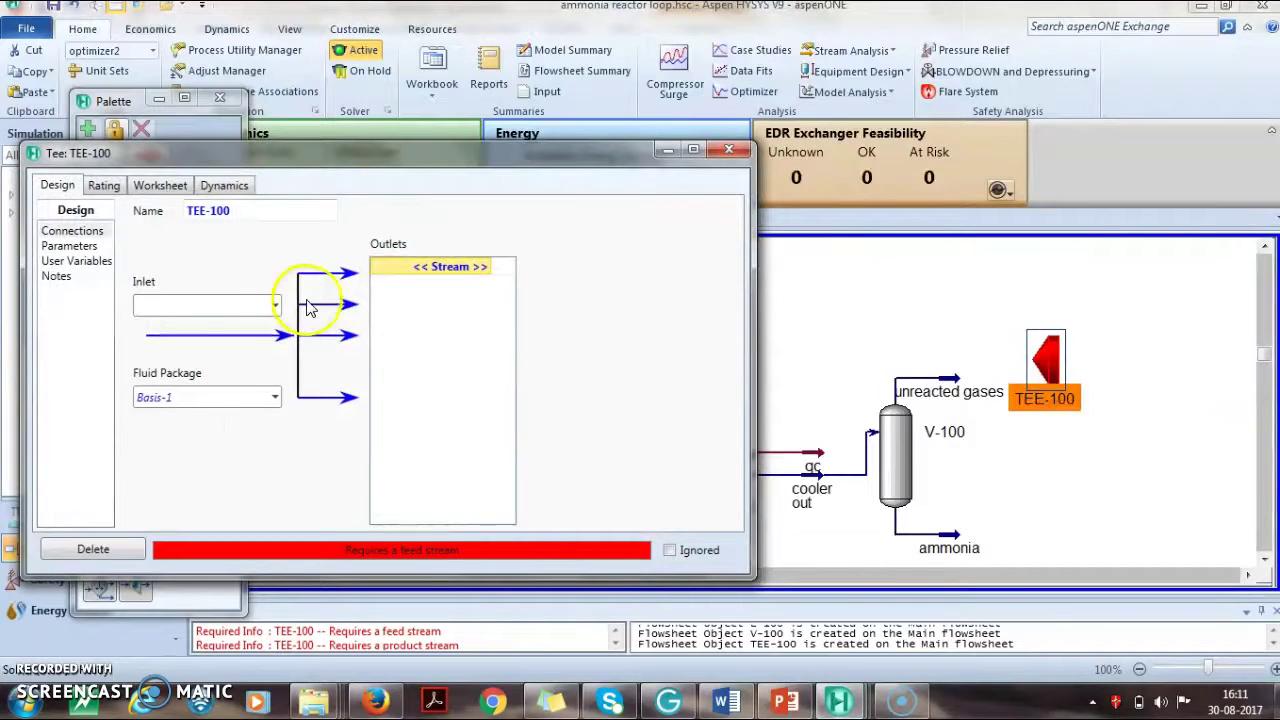
left_click(274, 305)
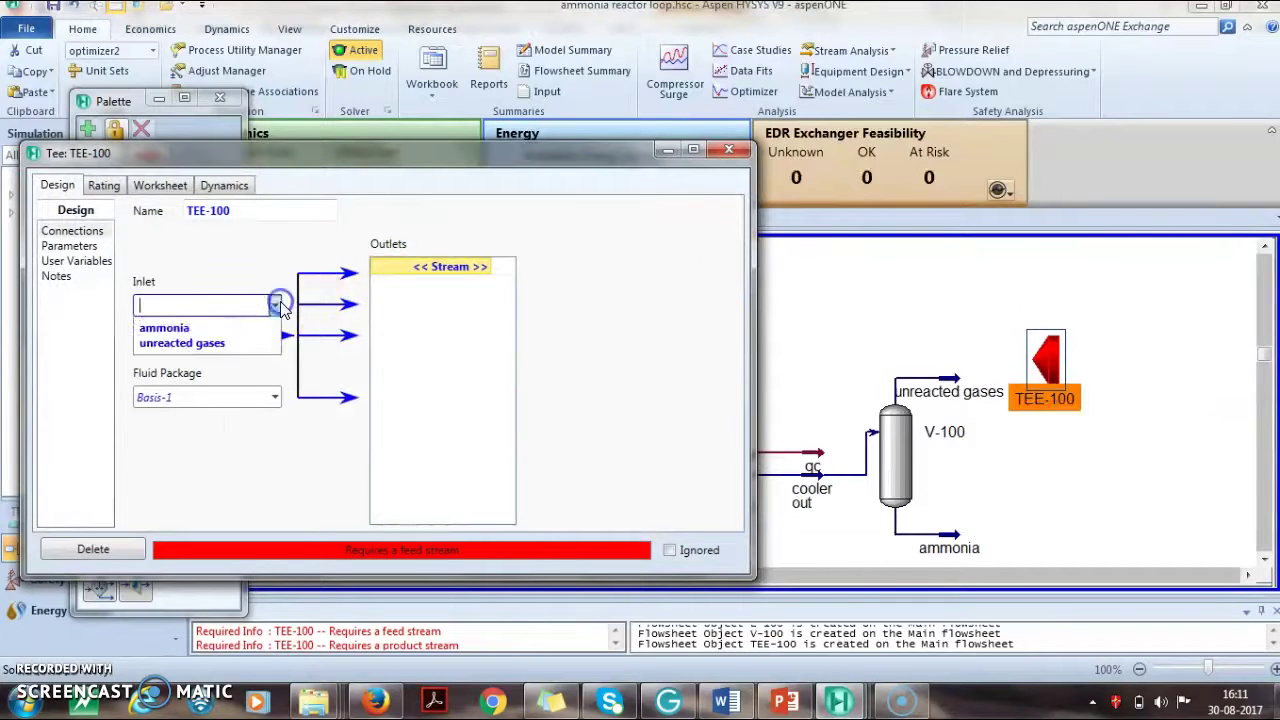
left_click(247, 345)
left_click(436, 273)
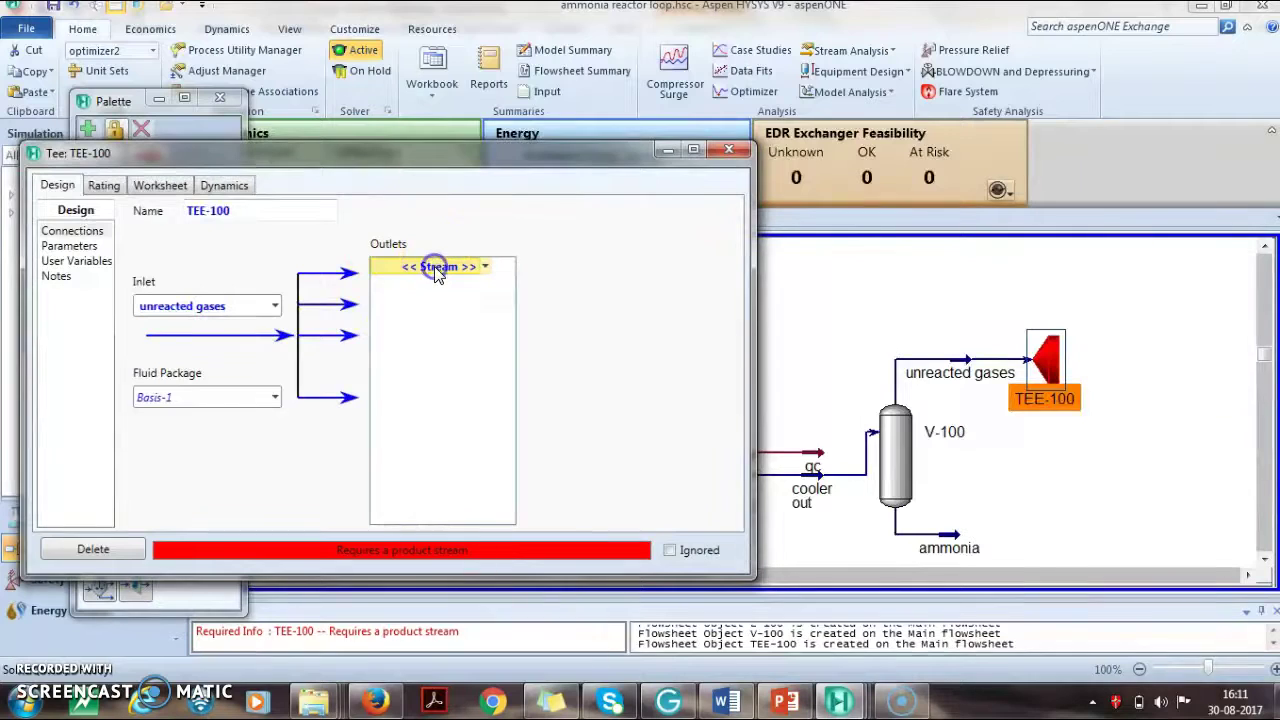
type("P")
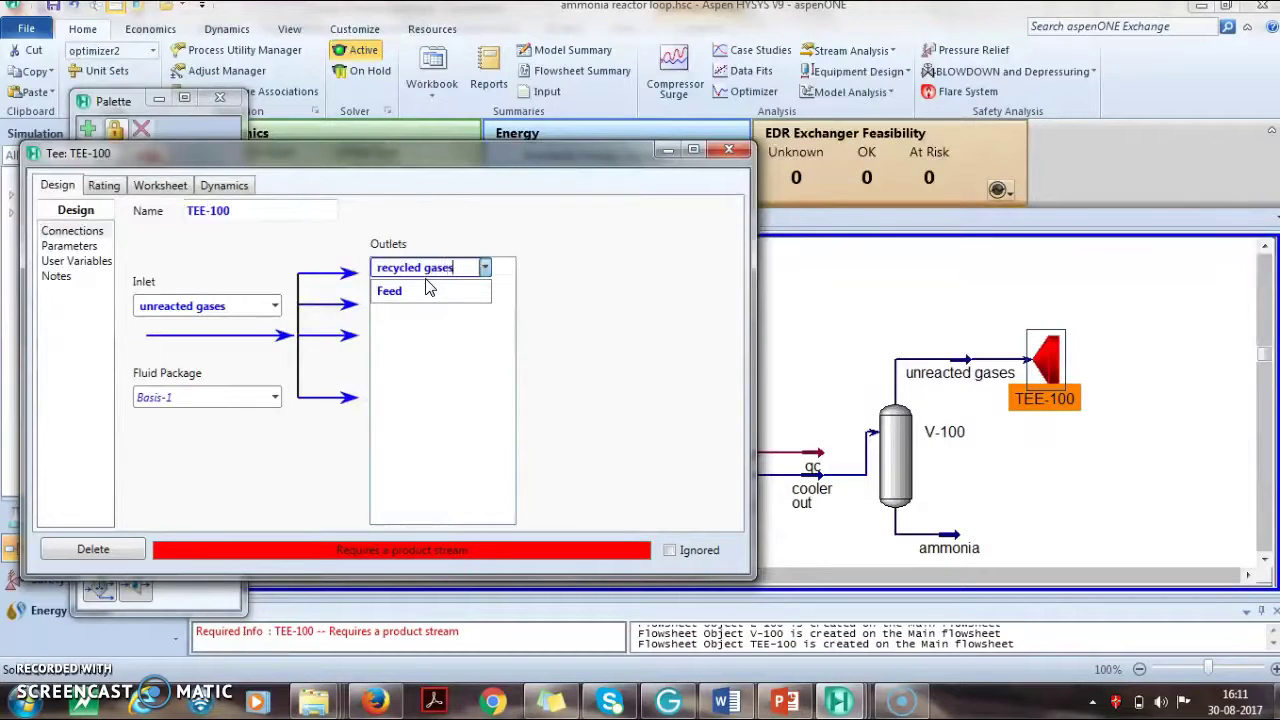
type("ecycled gases")
left_click(486, 371)
Step: Add purge as the second TEE-100 outlet and show its empty split-ratio parameters
left_click(486, 286)
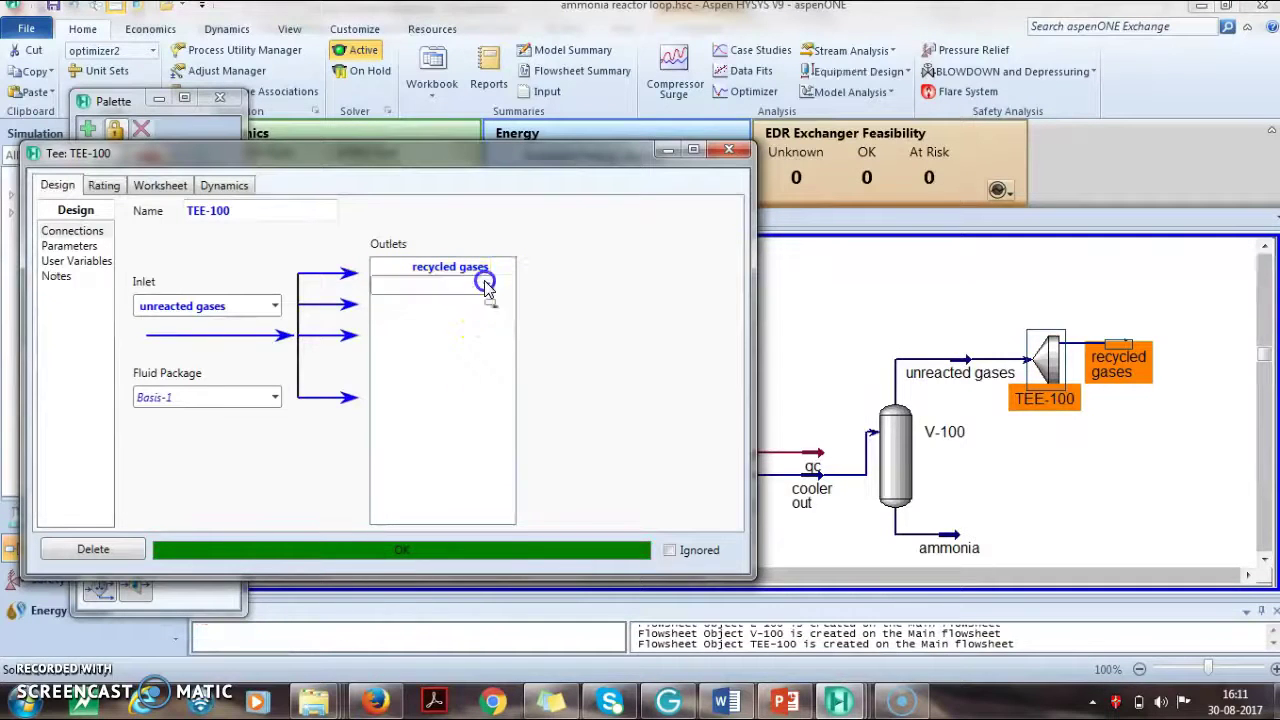
type("purge")
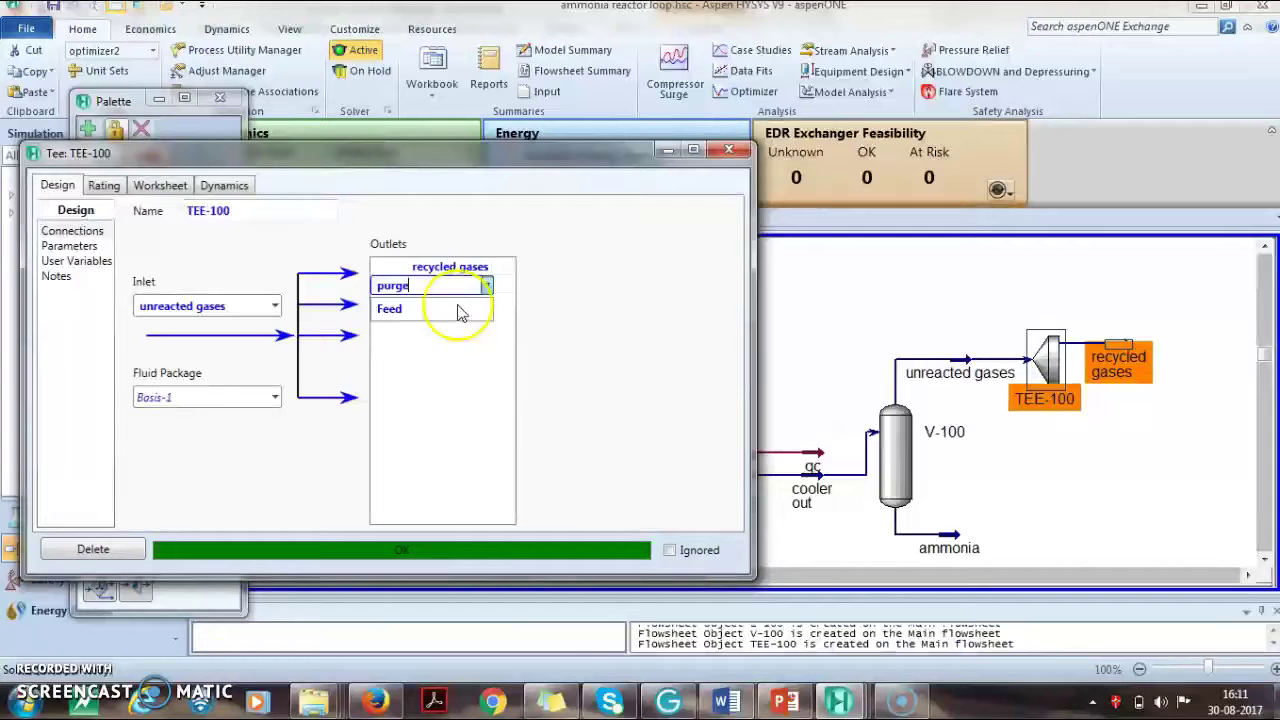
left_click(557, 404)
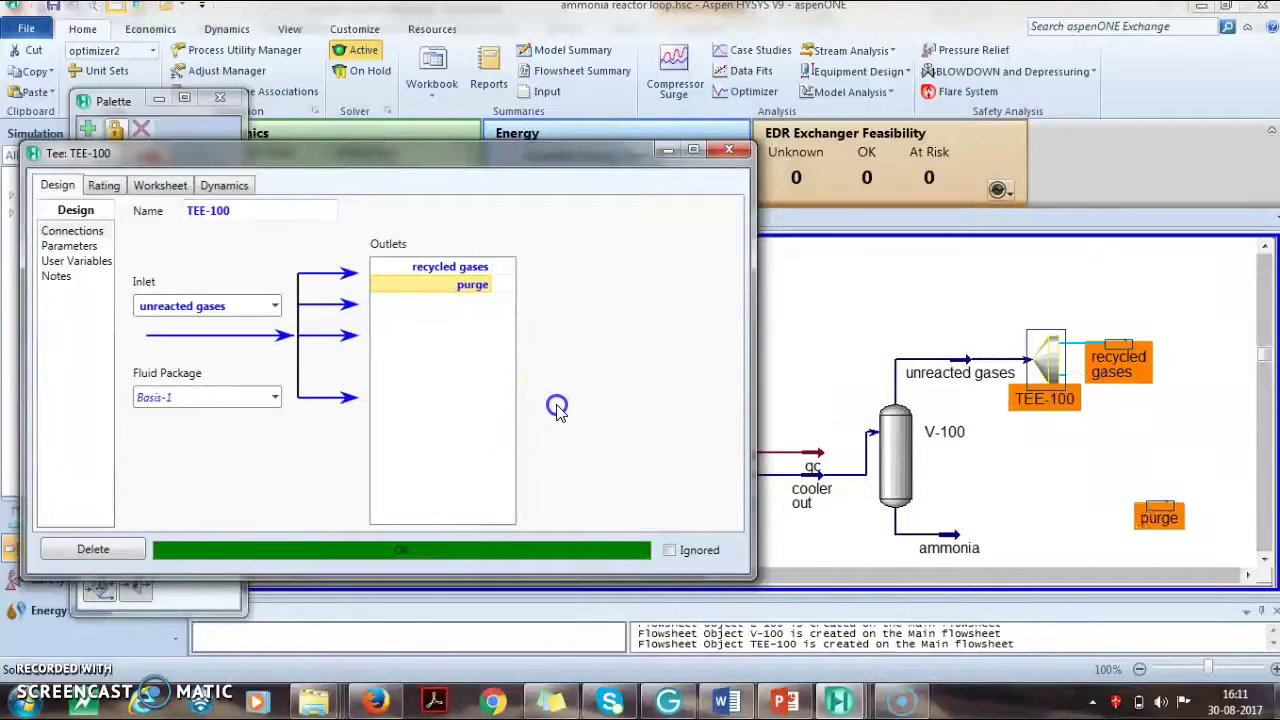
left_click(77, 250)
key("alt+Tab")
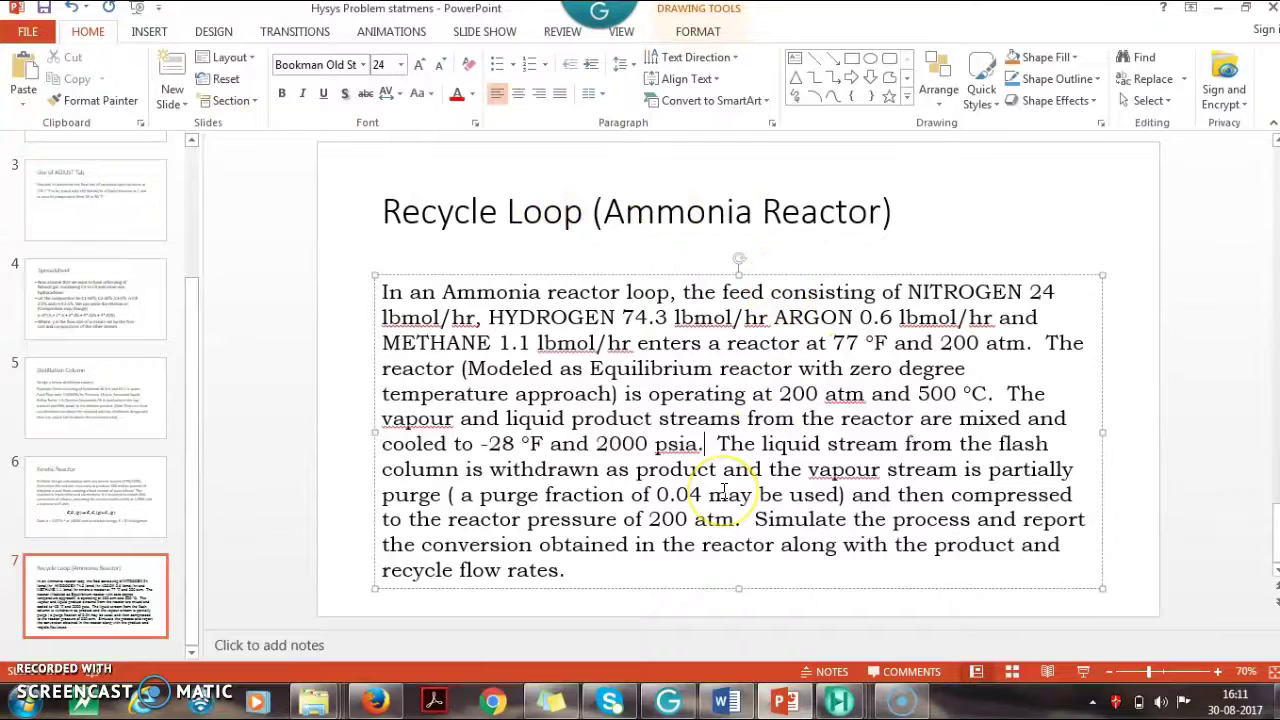
key("alt+Tab")
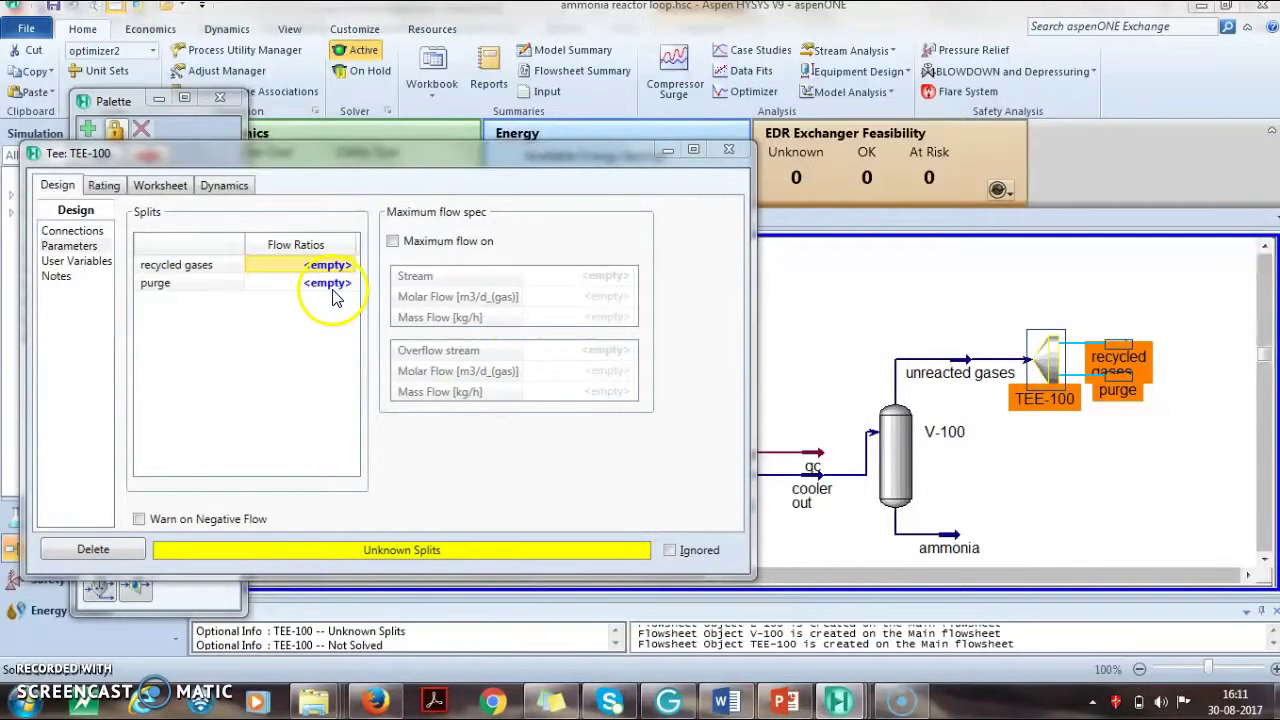
Step: Set the TEE-100 purge flow ratio to 0.04 and drop compressor K-100 onto the flowsheet
left_click(325, 288)
type("0")
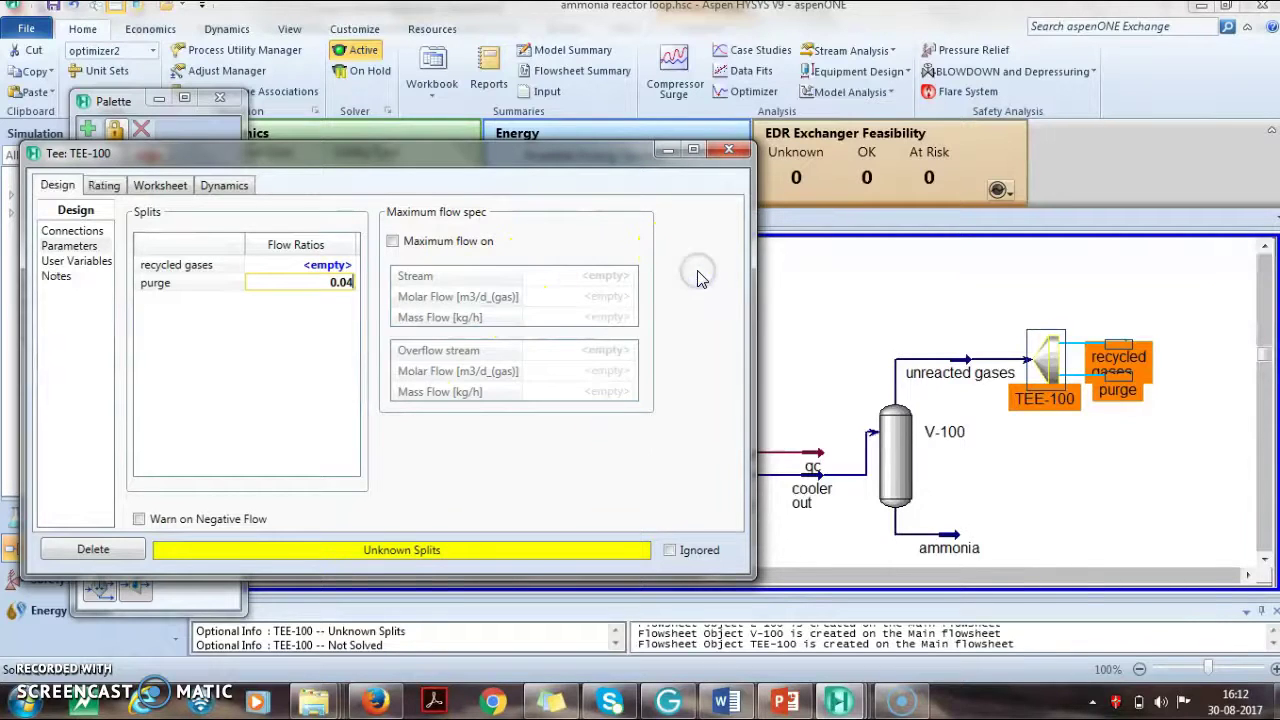
type(".04")
left_click(281, 360)
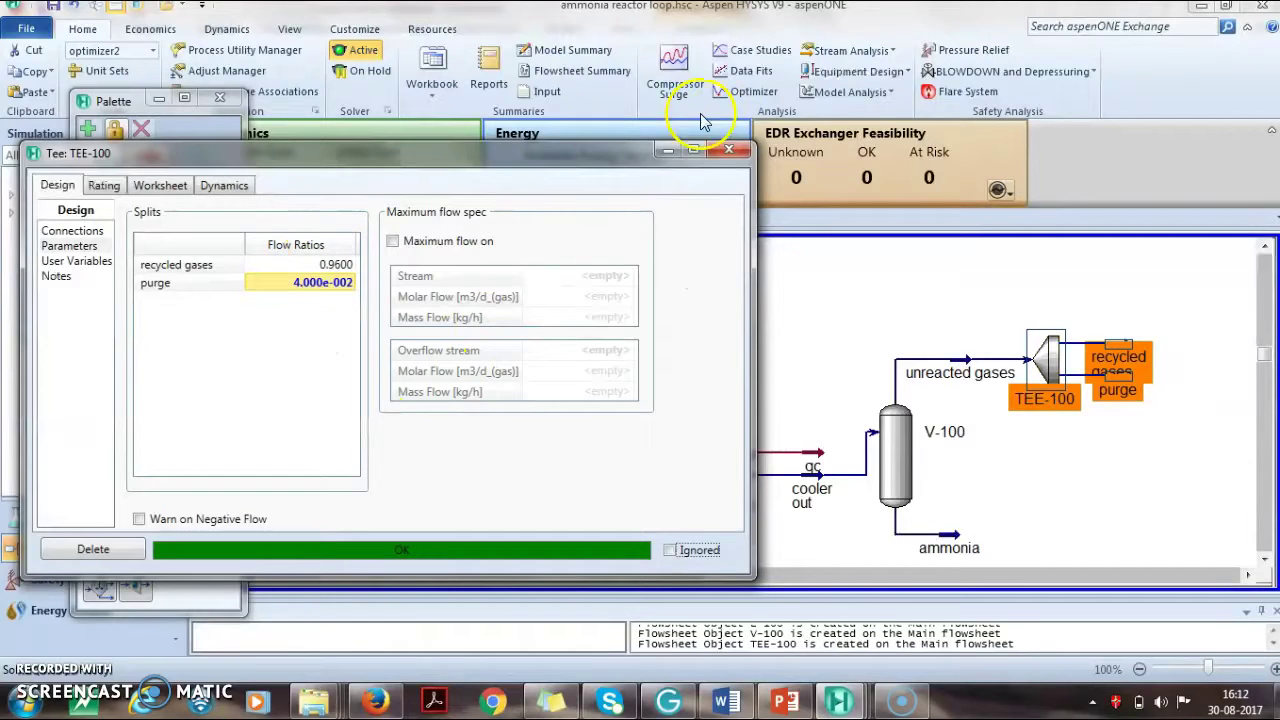
left_click(728, 150)
left_click(1055, 482)
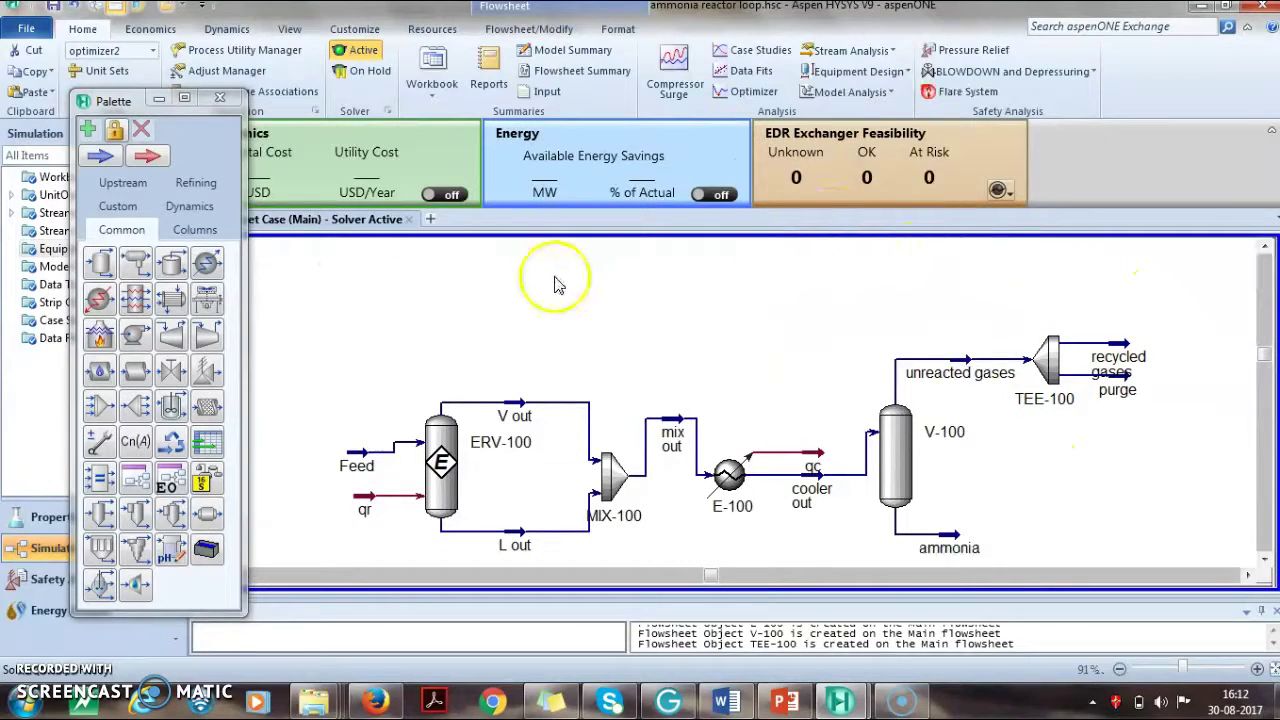
left_click_drag(188, 343, 662, 330)
key("alt+Tab")
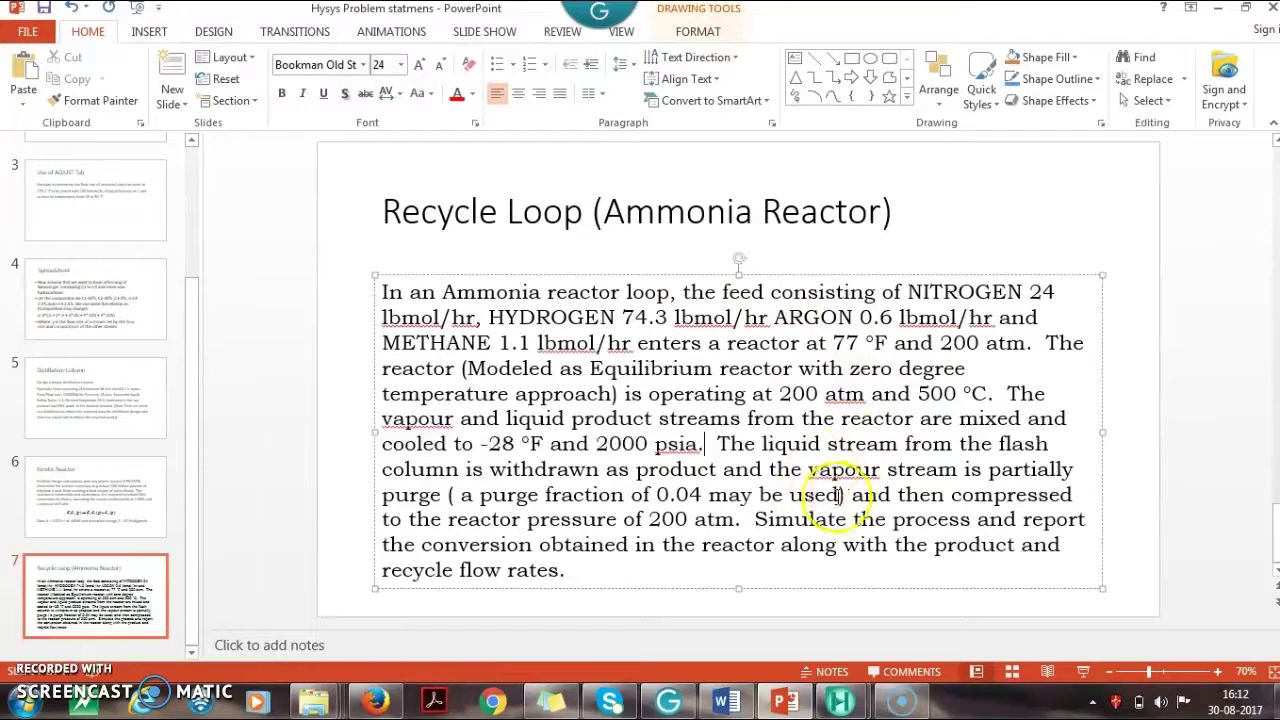
left_click_drag(863, 500, 897, 519)
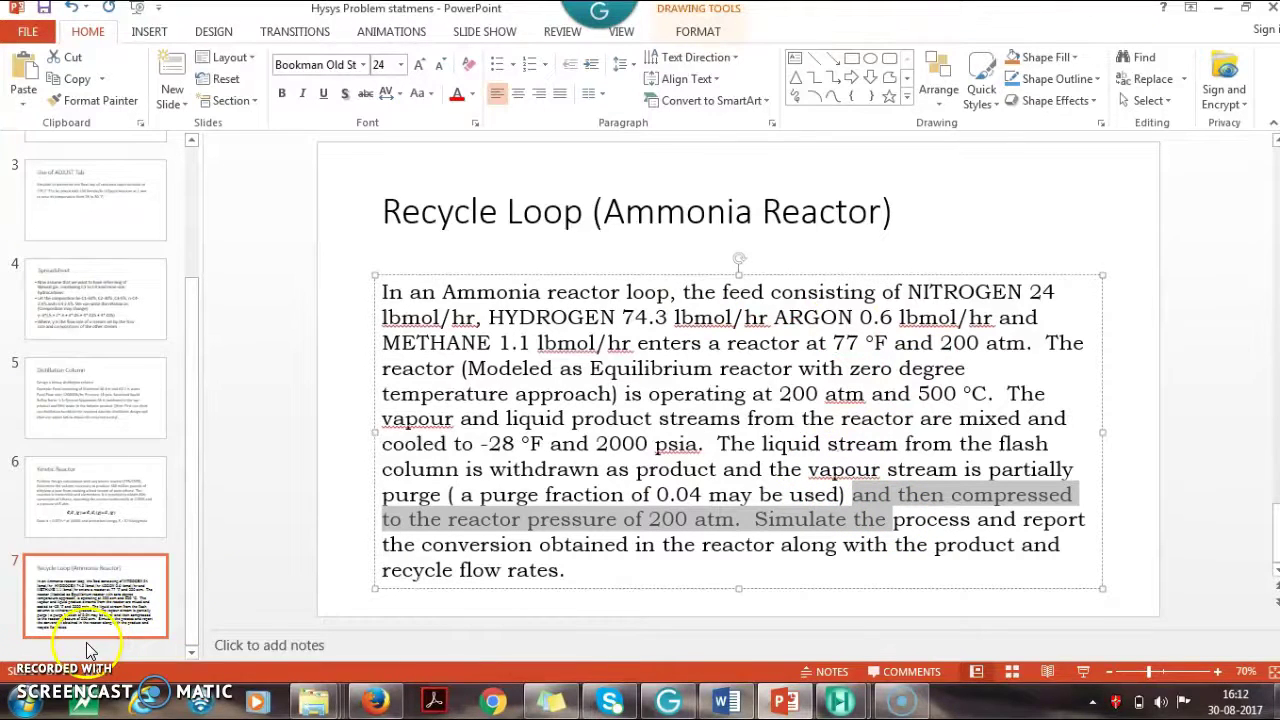
key("alt+Tab")
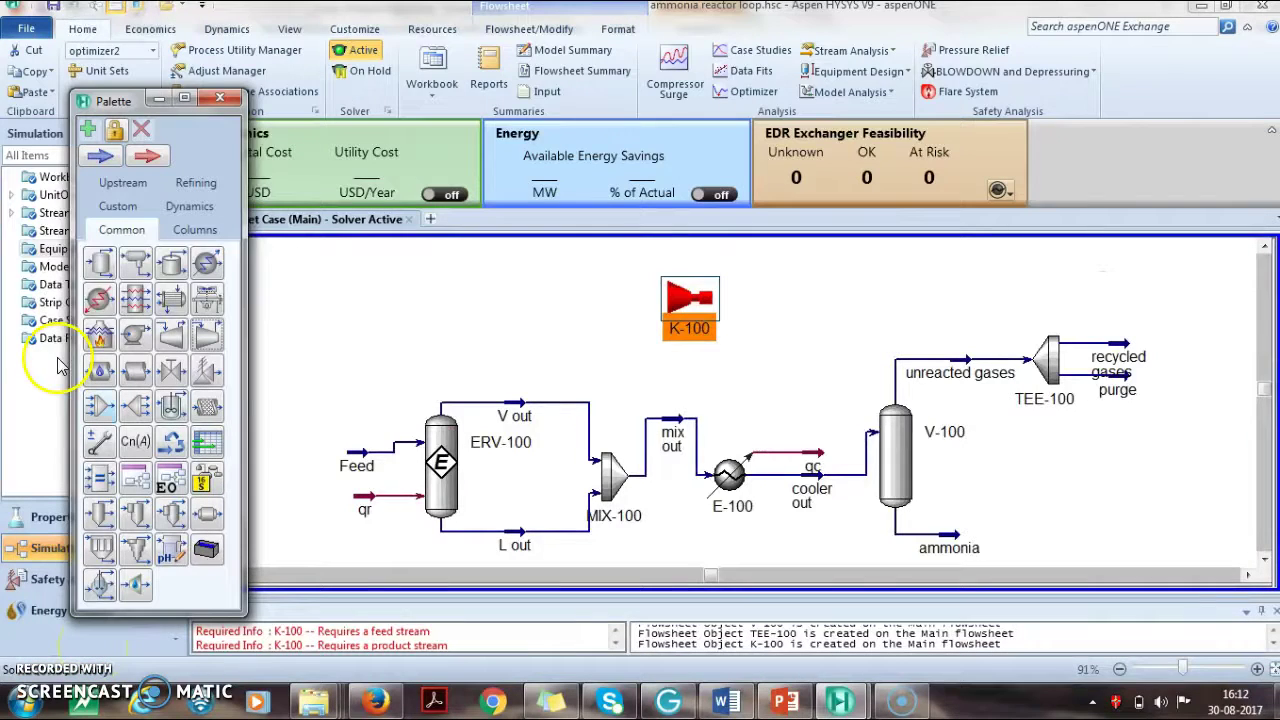
Step: Connect K-100 with inlet recycled gases, outlet r1 and energy stream qcomp
double_click(686, 305)
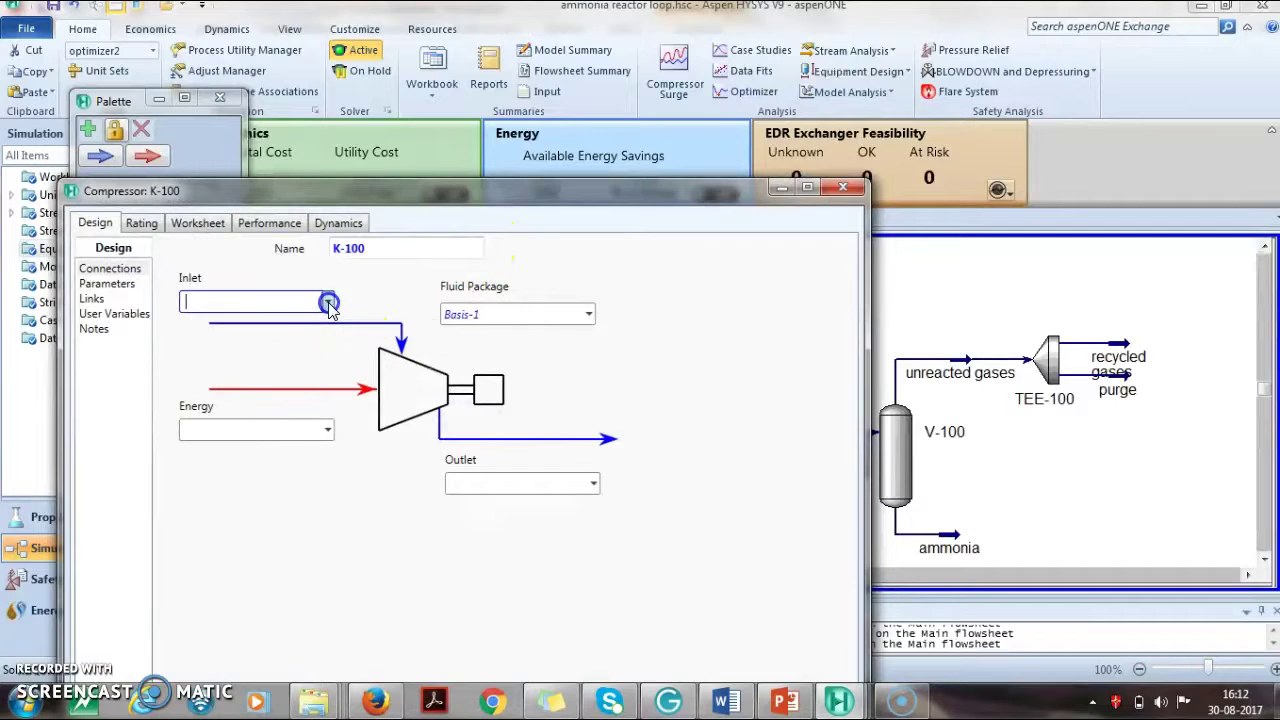
left_click(328, 304)
left_click(286, 351)
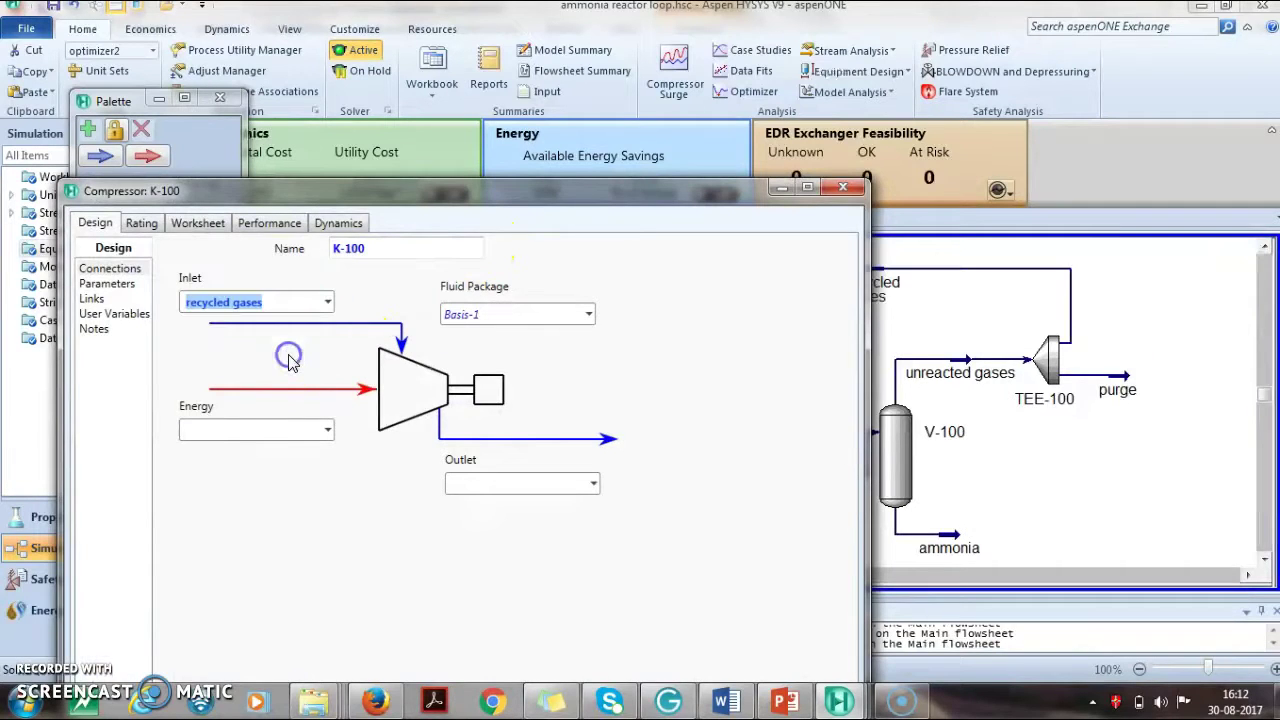
left_click(477, 483)
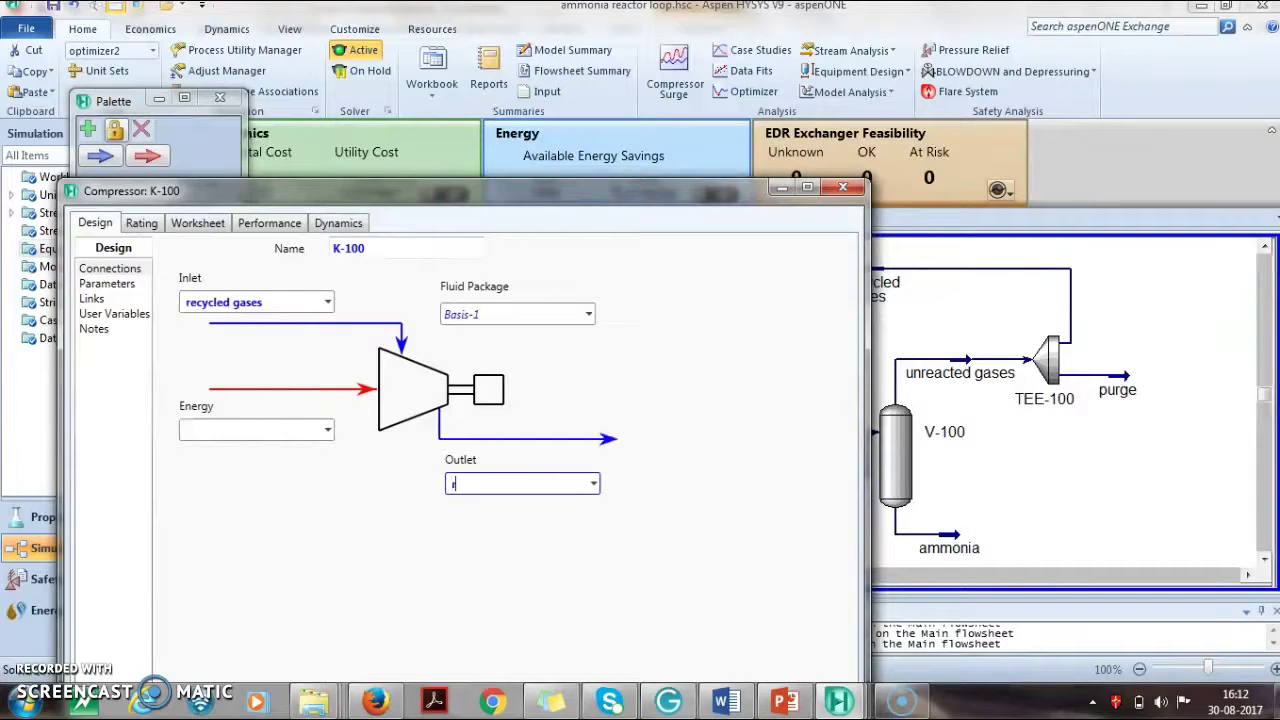
left_click(270, 428)
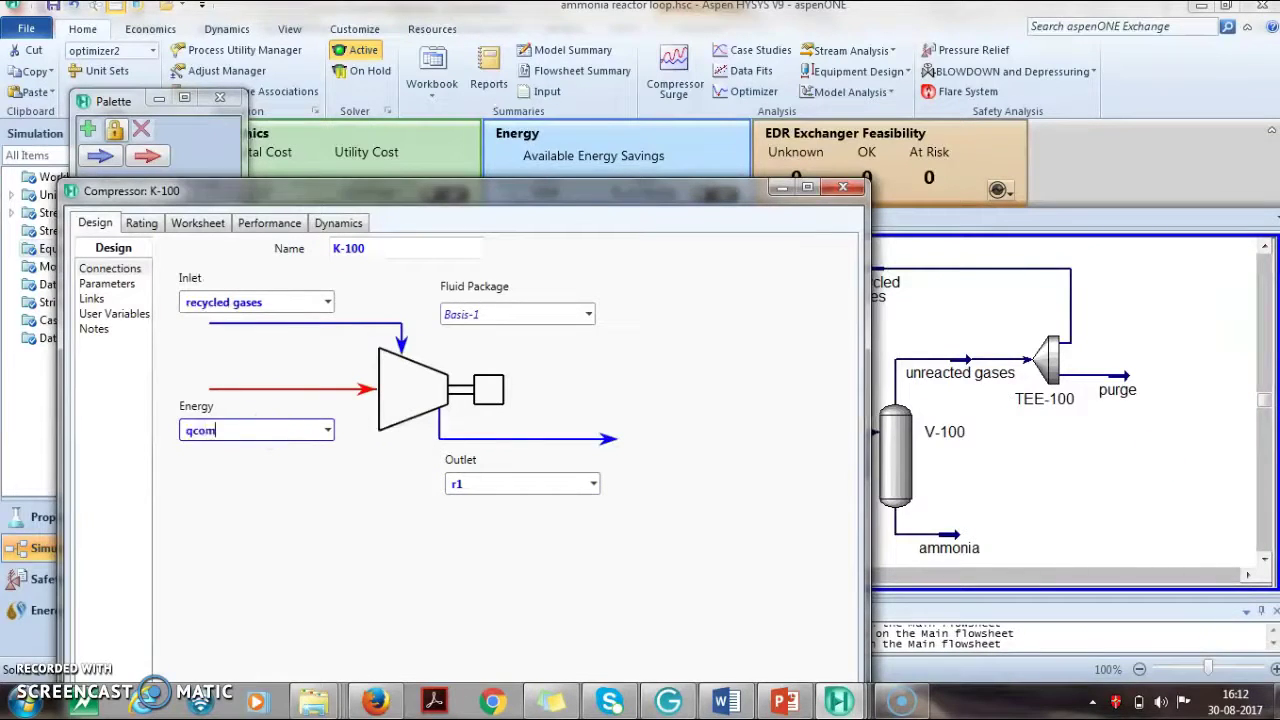
left_click(388, 353)
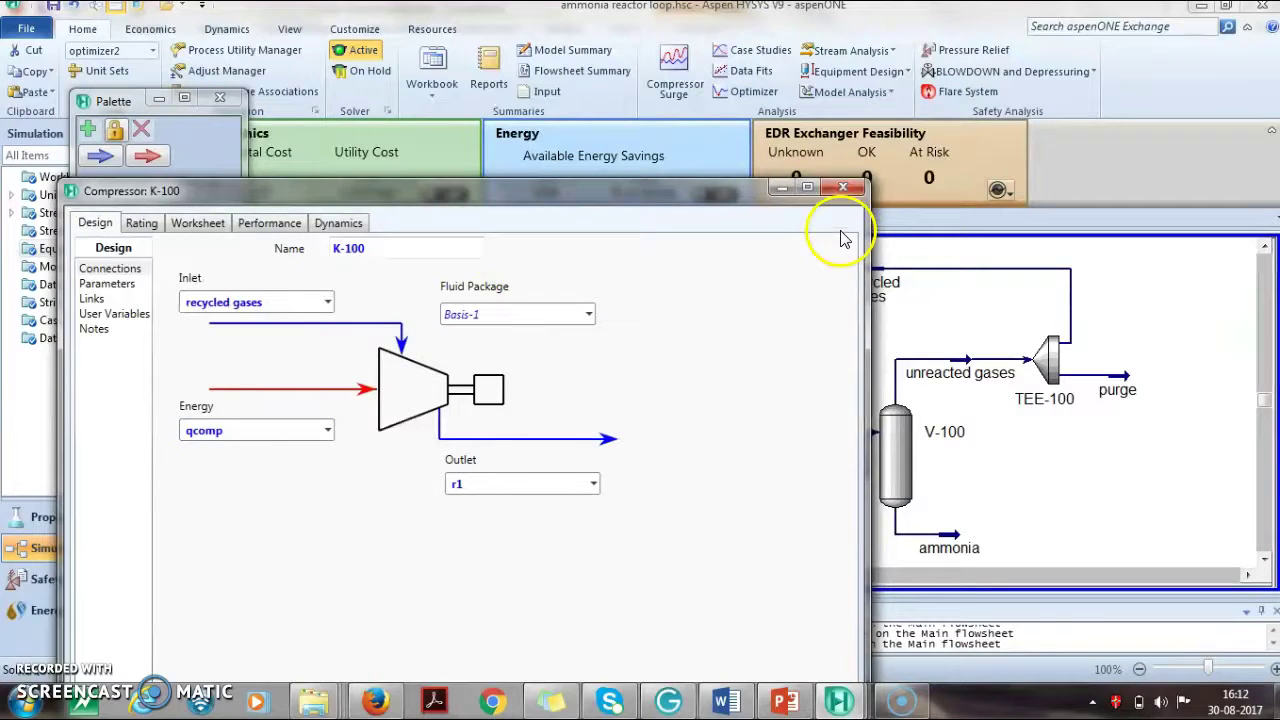
Step: Set stream r1's pressure to 200 atm
left_click(843, 187)
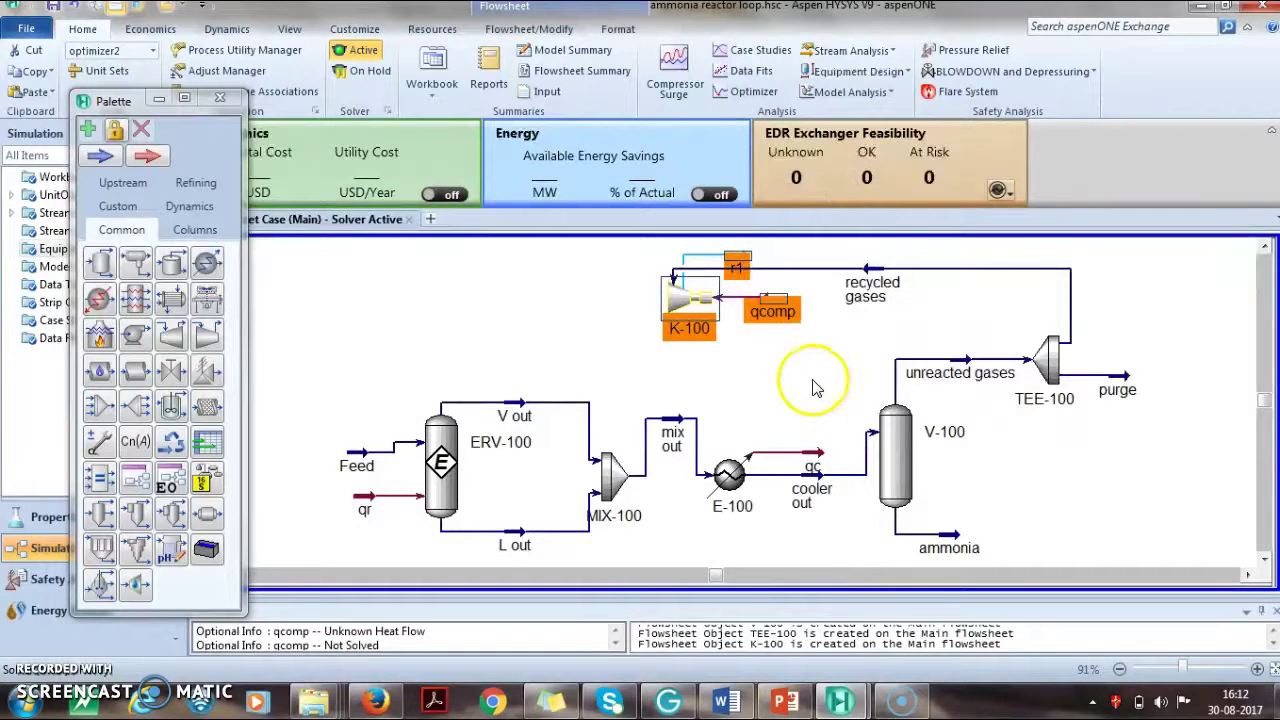
left_click(737, 264)
left_click(680, 258)
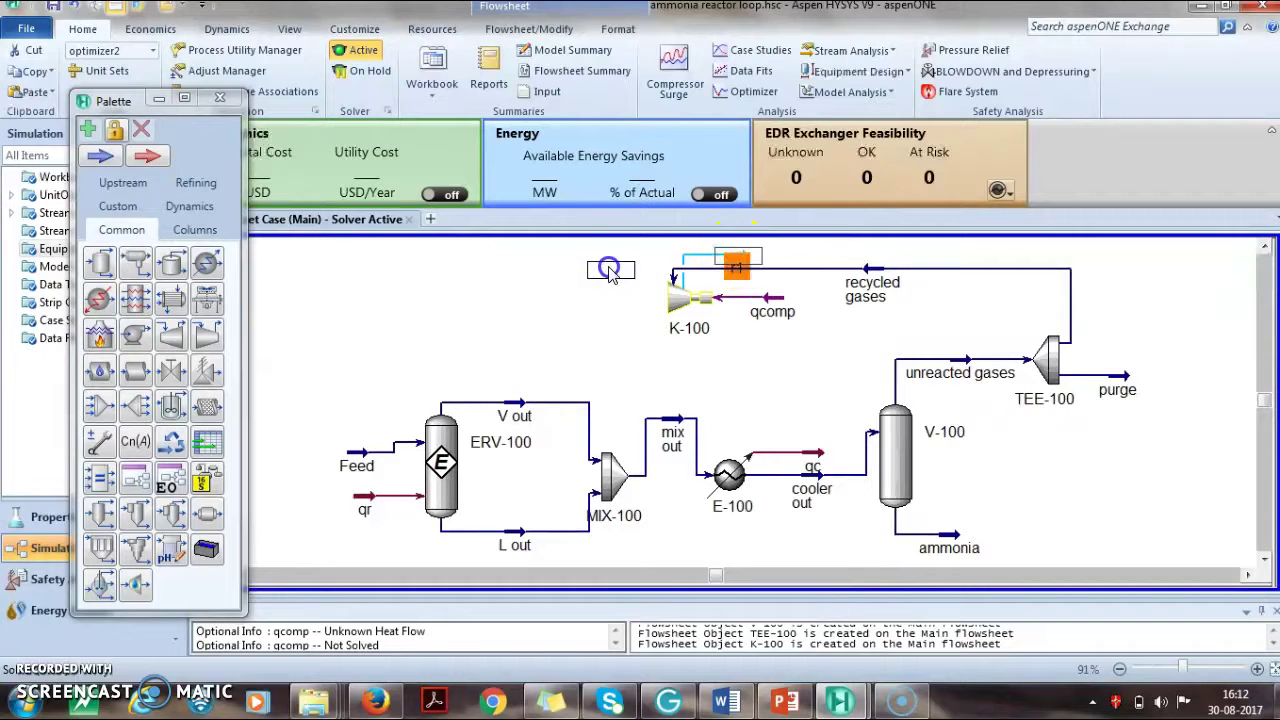
double_click(609, 274)
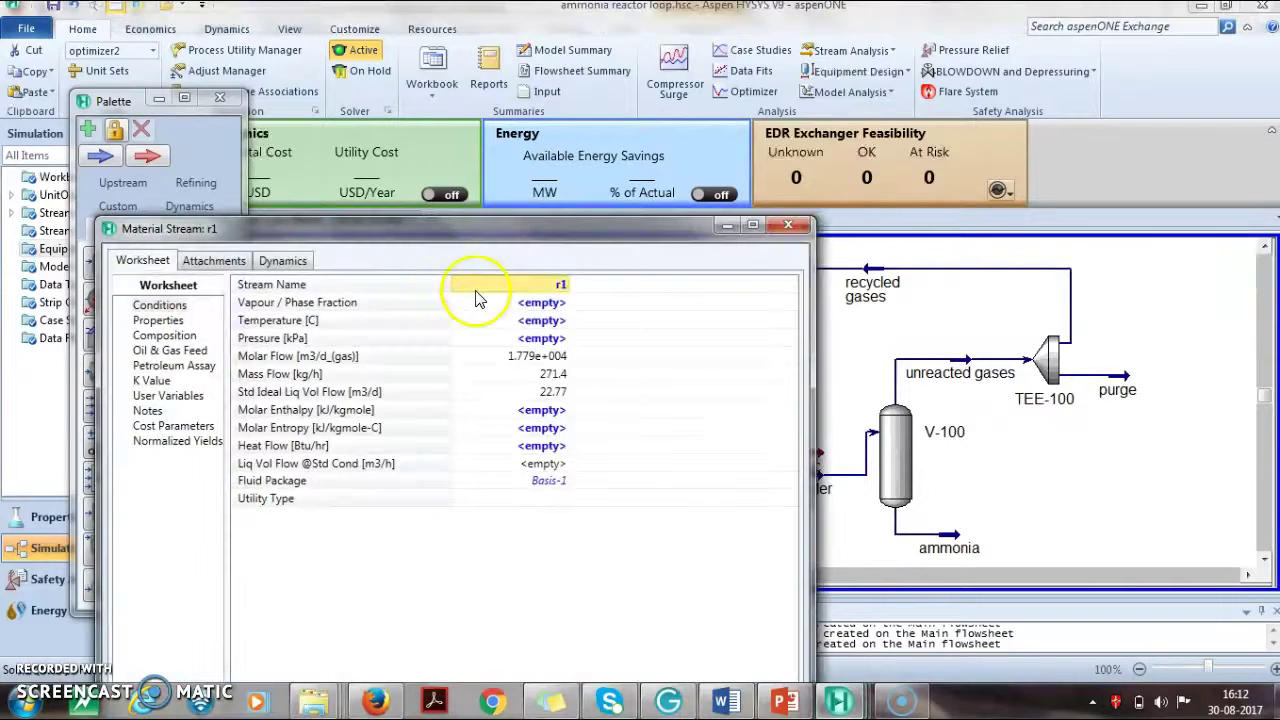
left_click(494, 336)
type("2")
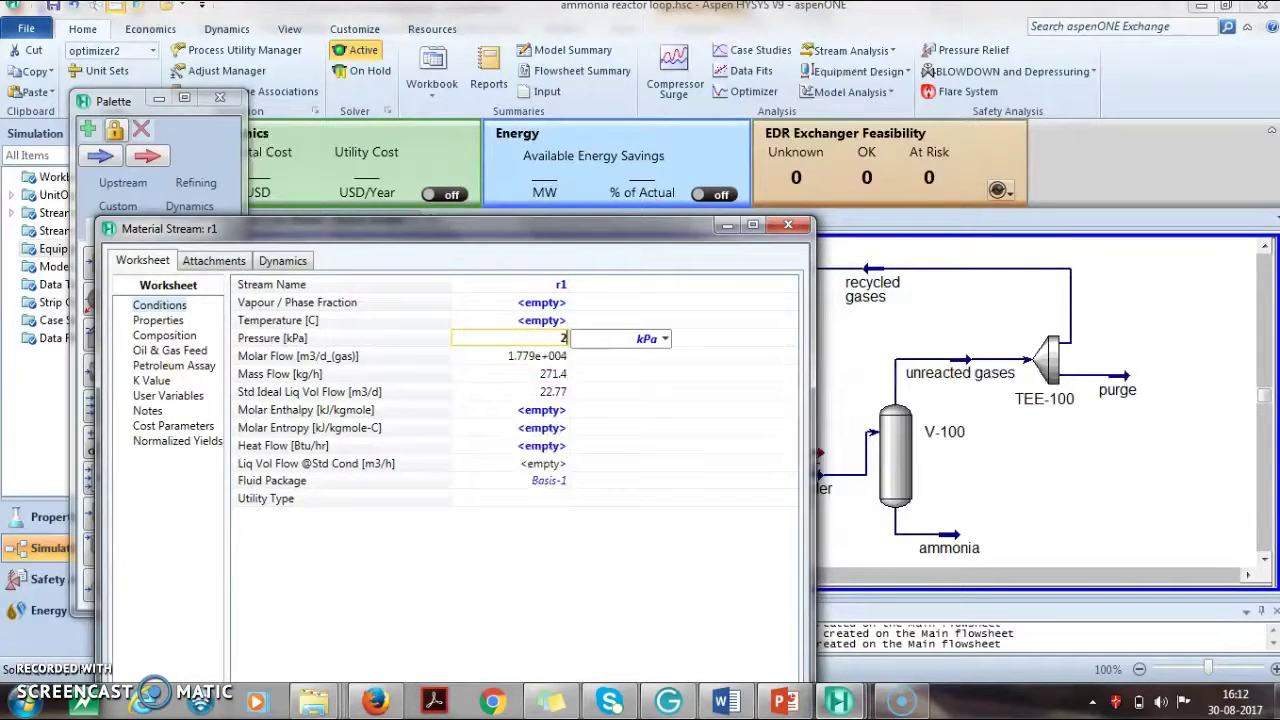
type("00")
left_click(664, 338)
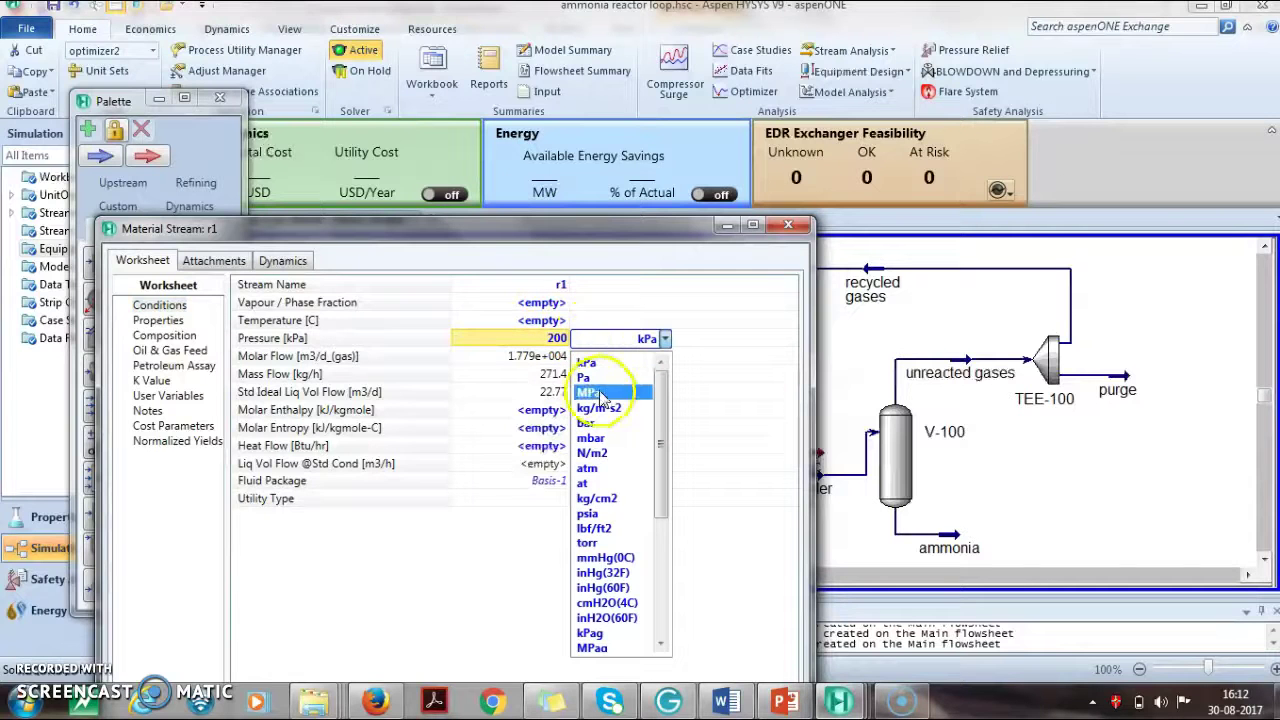
left_click(598, 467)
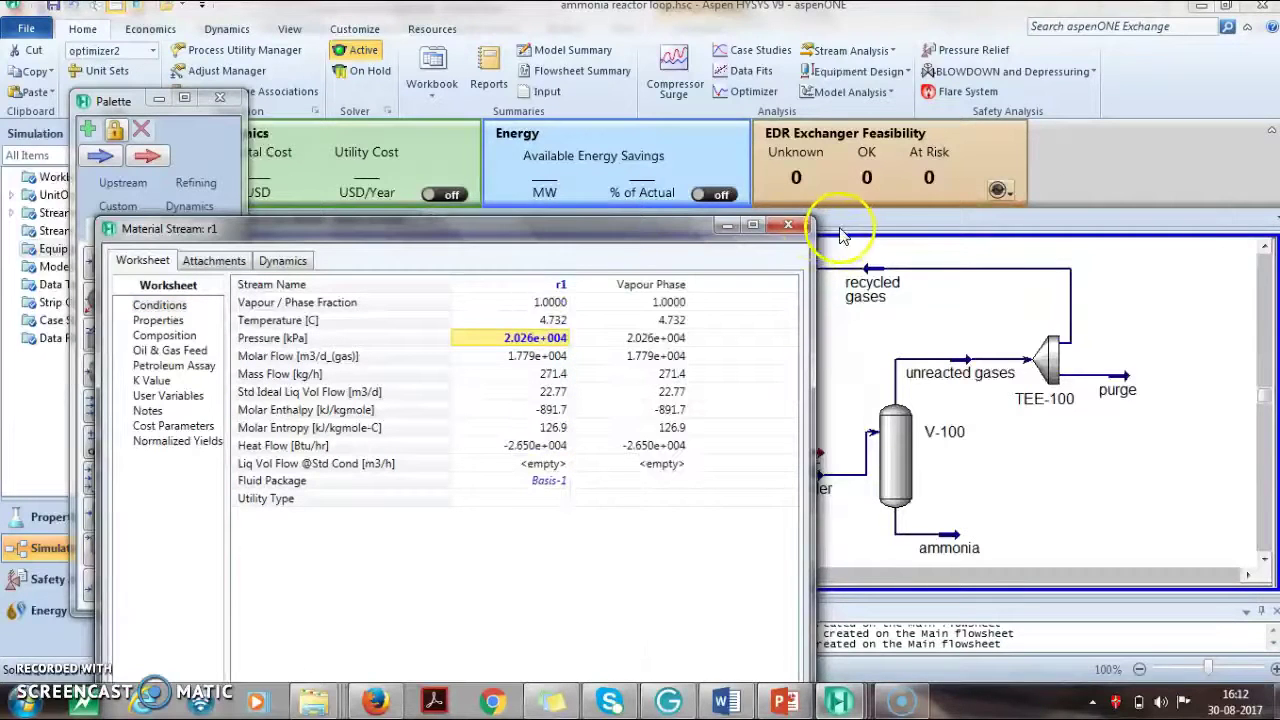
left_click(797, 229)
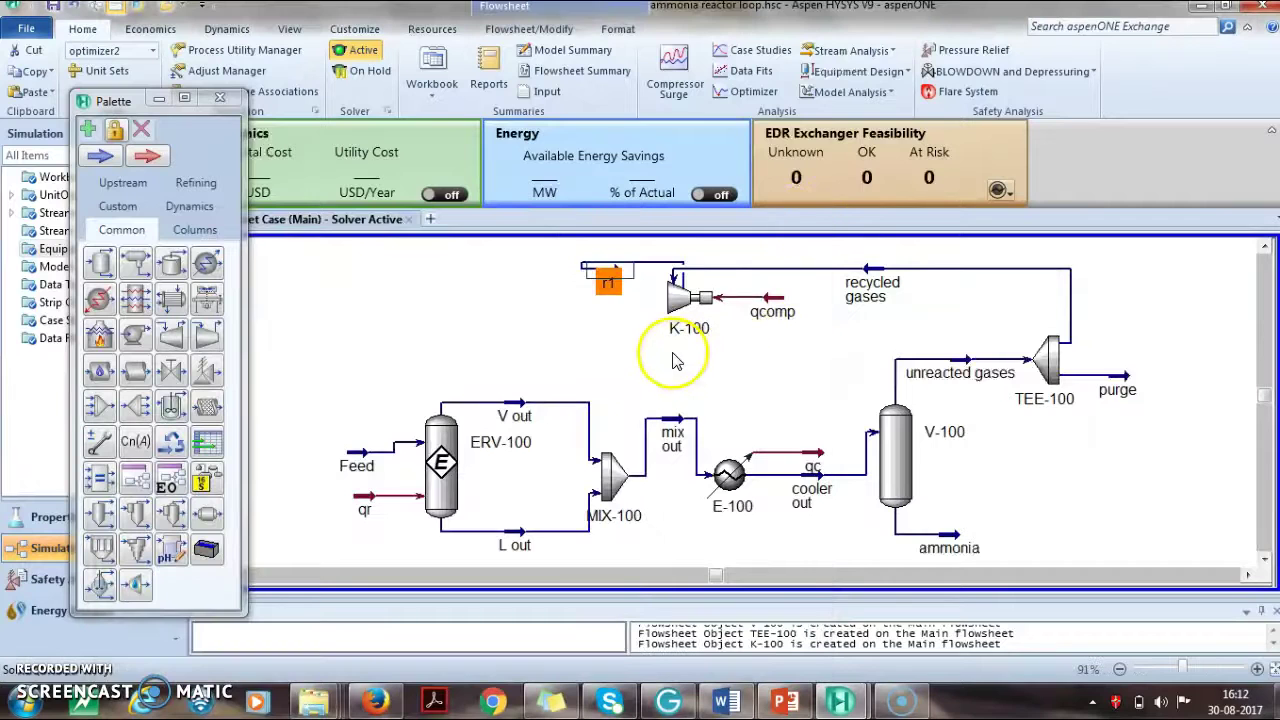
Step: Shift the r1 stream end and add r1 as an extra inlet of reactor ERV-100
left_click(606, 278)
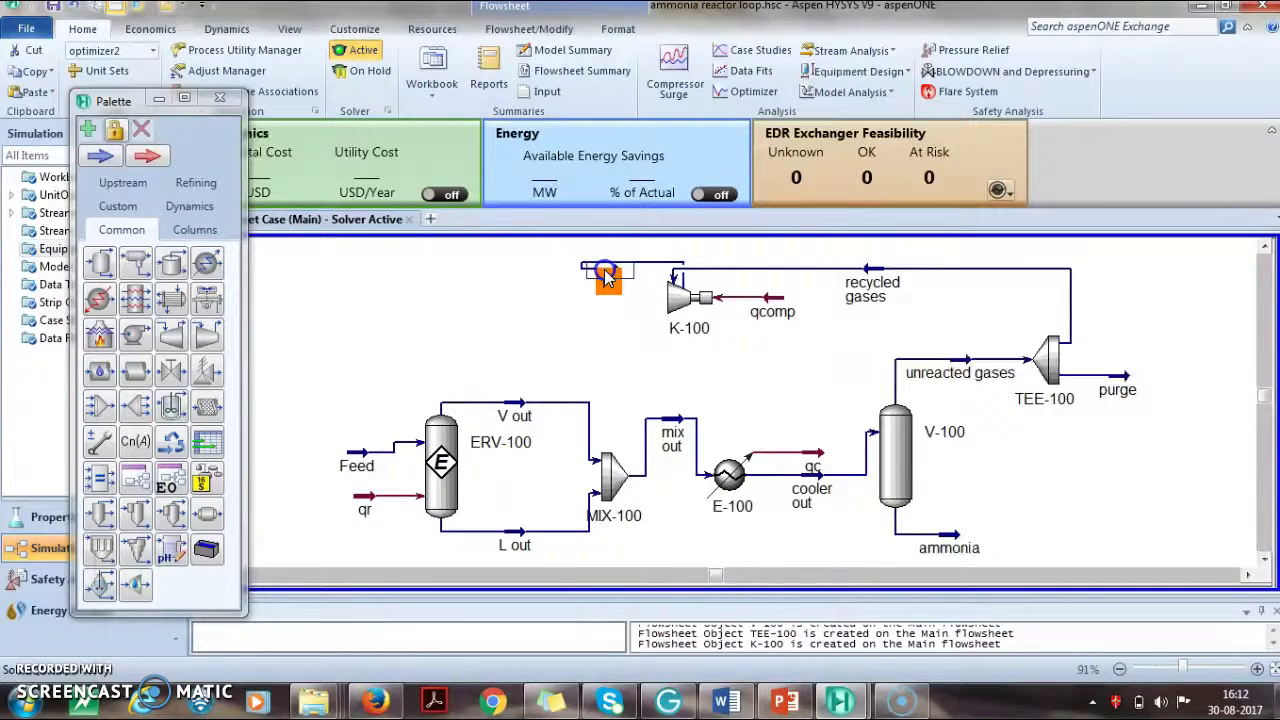
left_click_drag(556, 285, 565, 290)
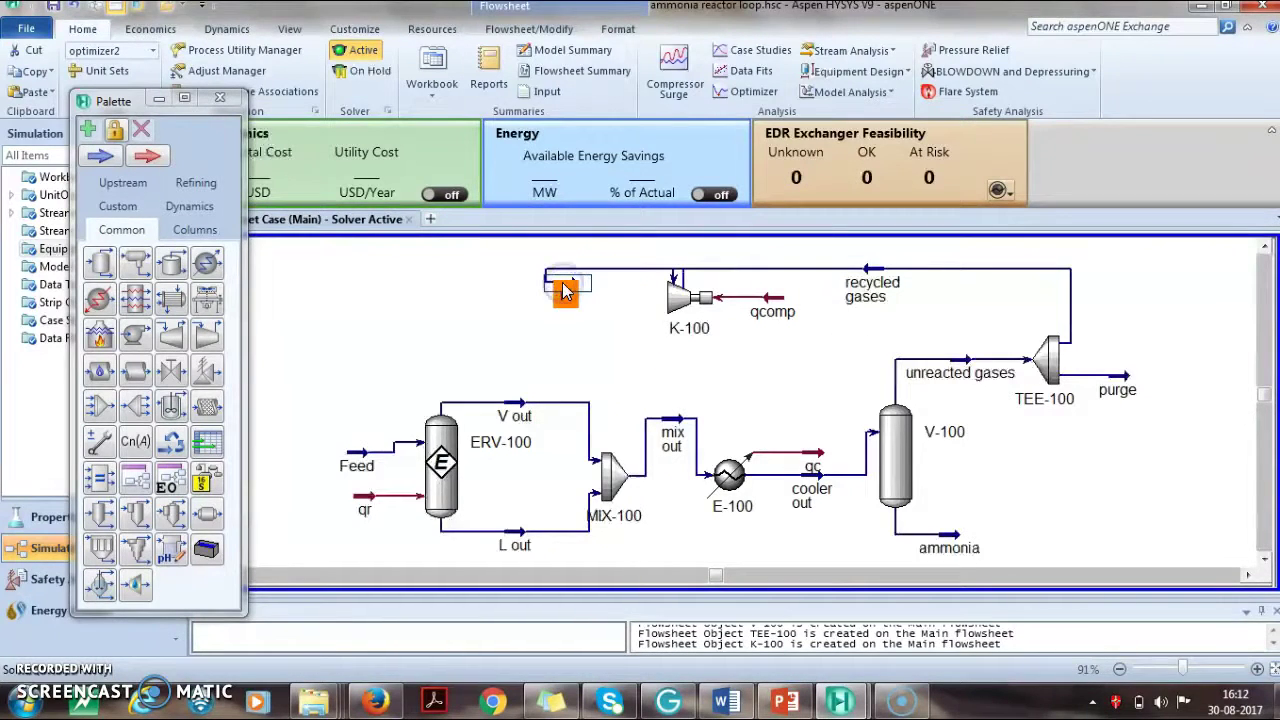
left_click(435, 196)
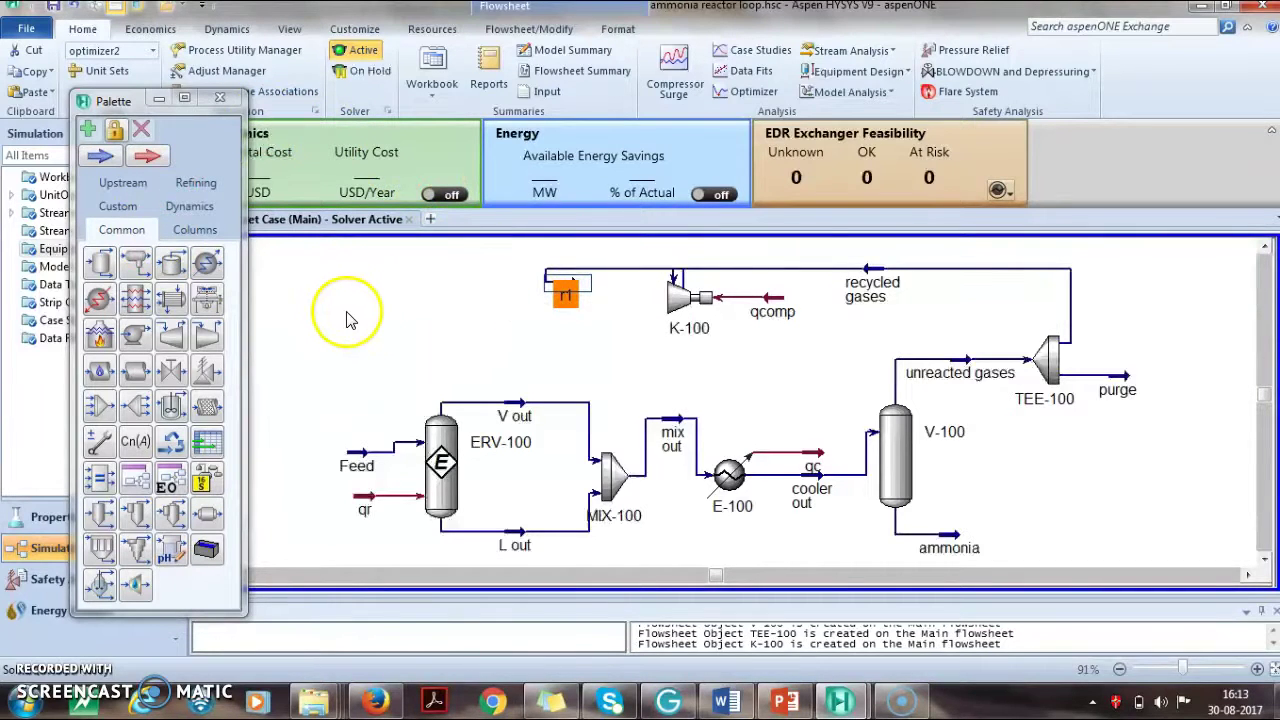
left_click(437, 432)
double_click(437, 432)
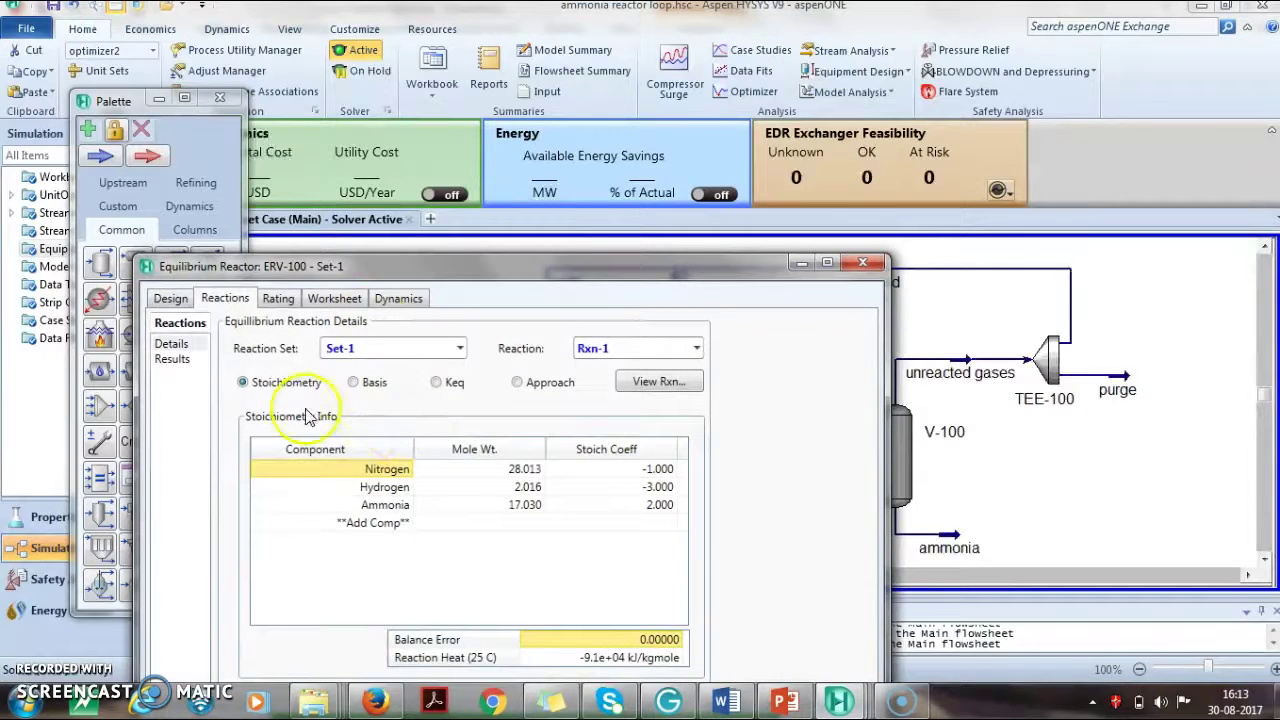
left_click(172, 299)
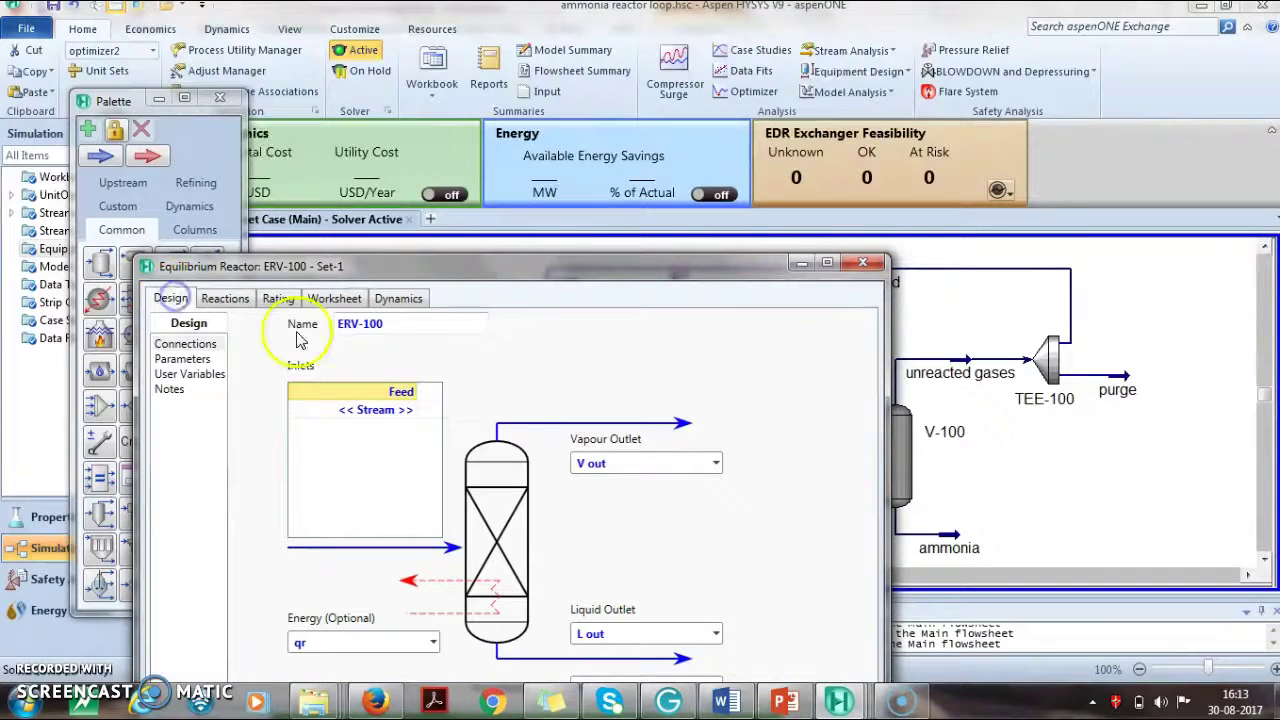
left_click(408, 412)
left_click(410, 412)
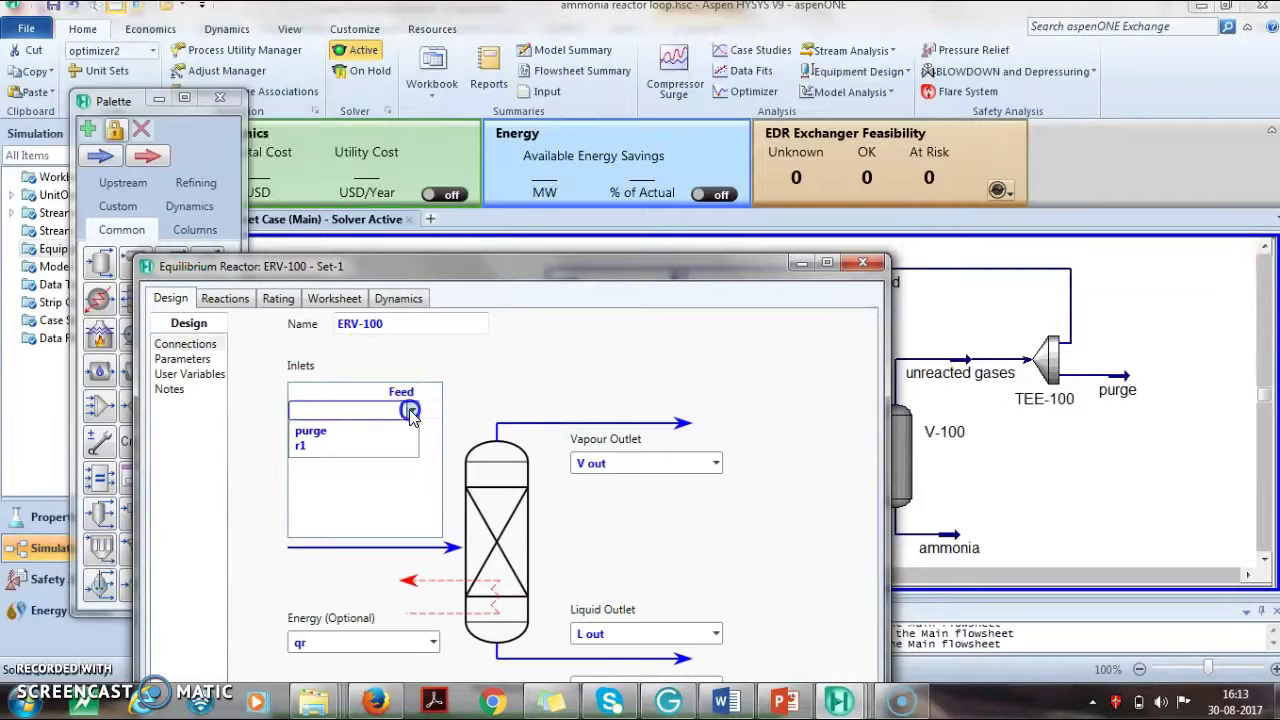
left_click(351, 472)
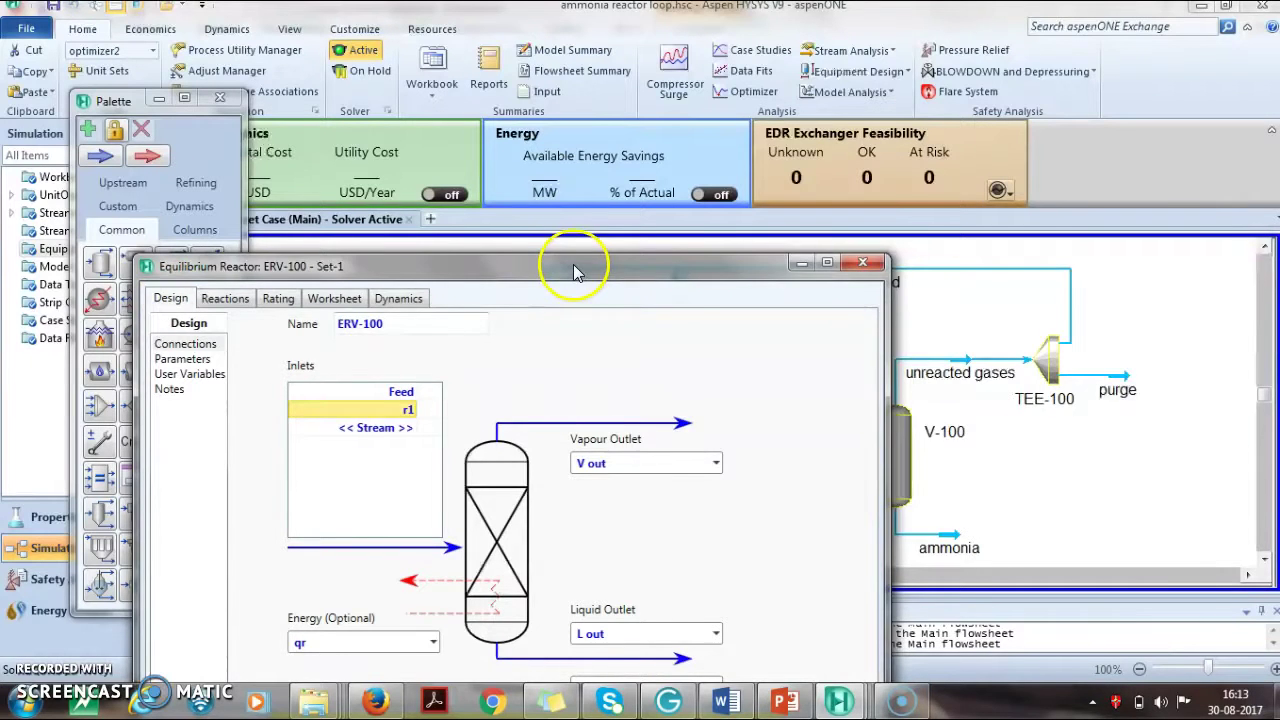
Step: Remove r1 from the ERV-100 inlets again, leaving Feed as the only inlet
left_click_drag(577, 268, 647, 123)
left_click(474, 265)
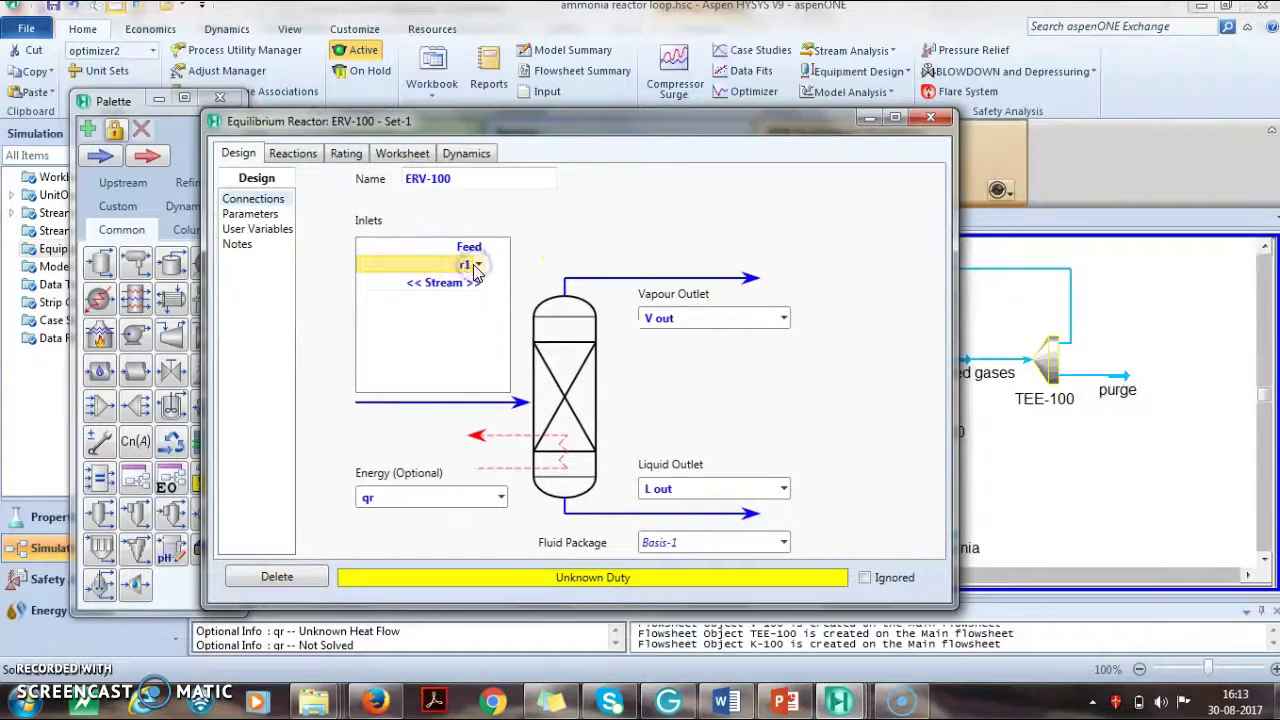
key("Delete")
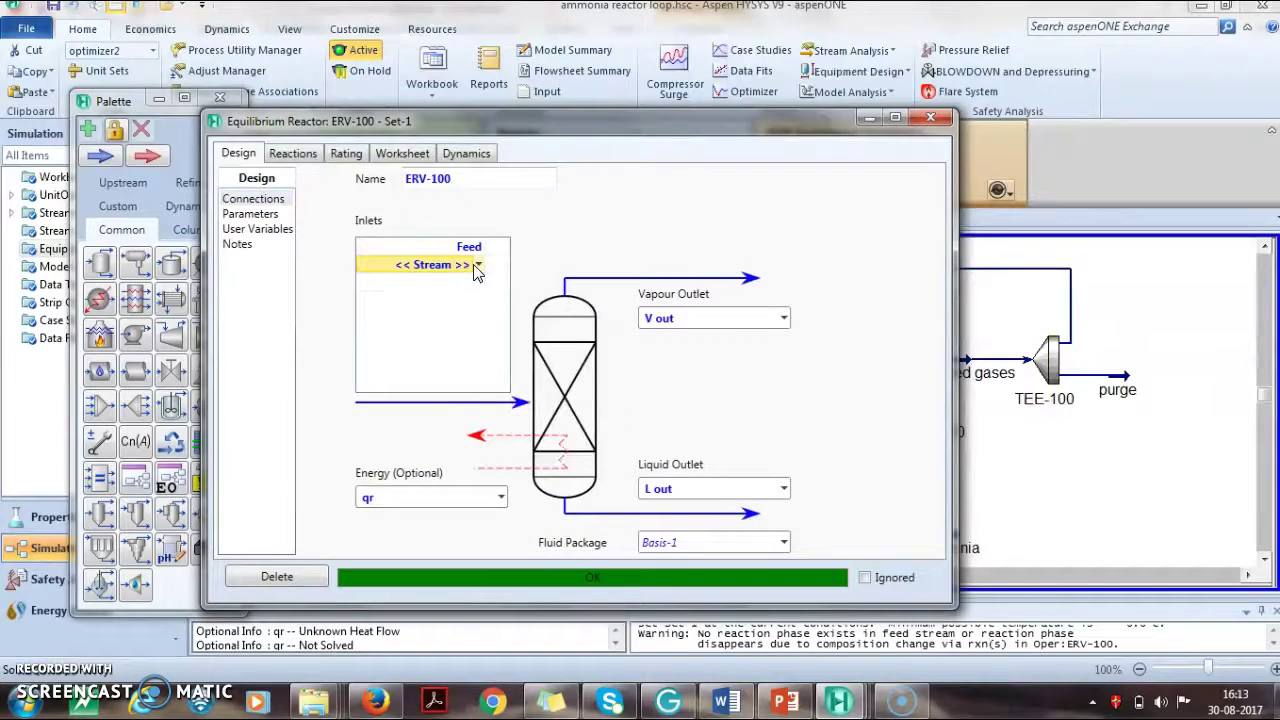
left_click(928, 120)
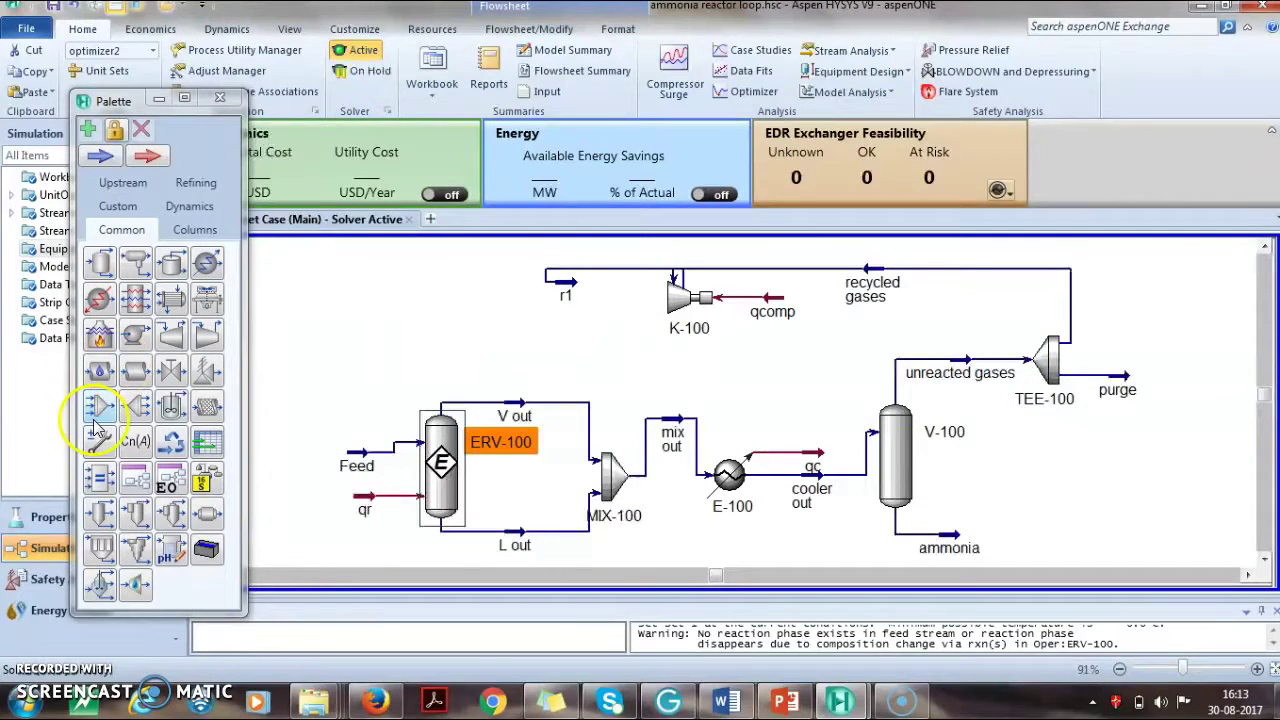
Step: Place recycle block RCY-1 with r1 as inlet and a new outlet stream named recyle
left_click(173, 446)
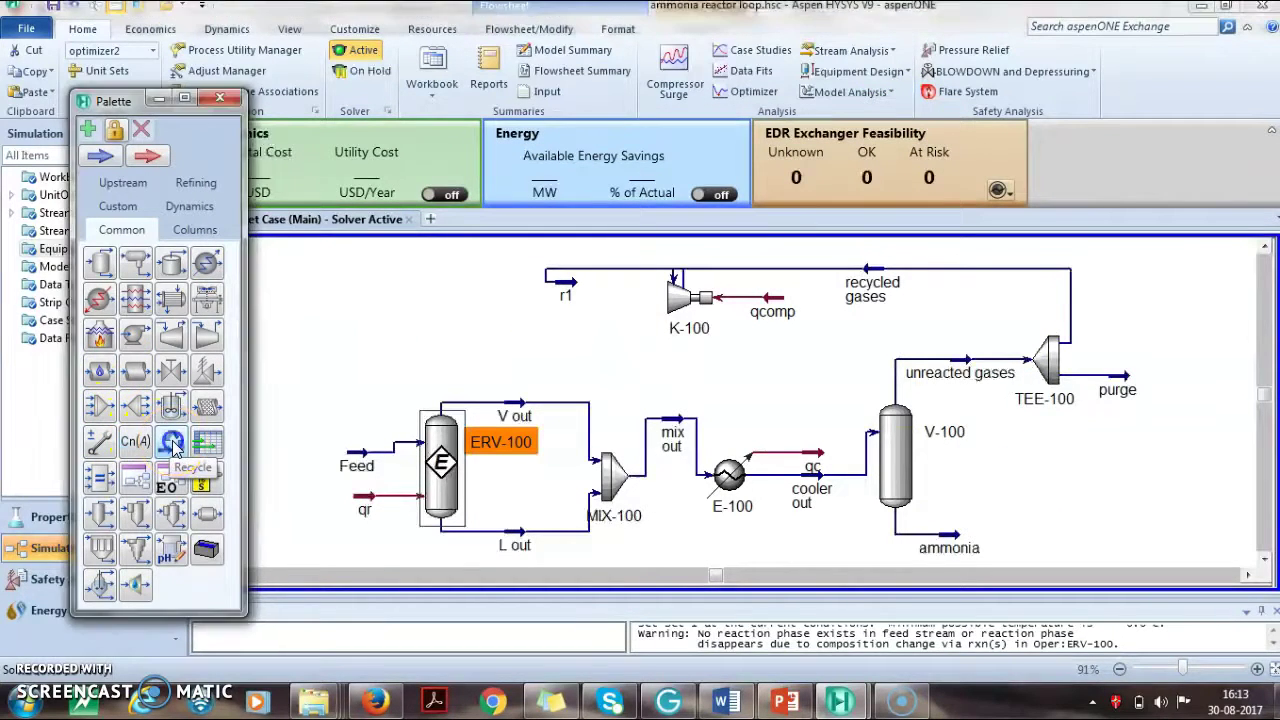
left_click(380, 322)
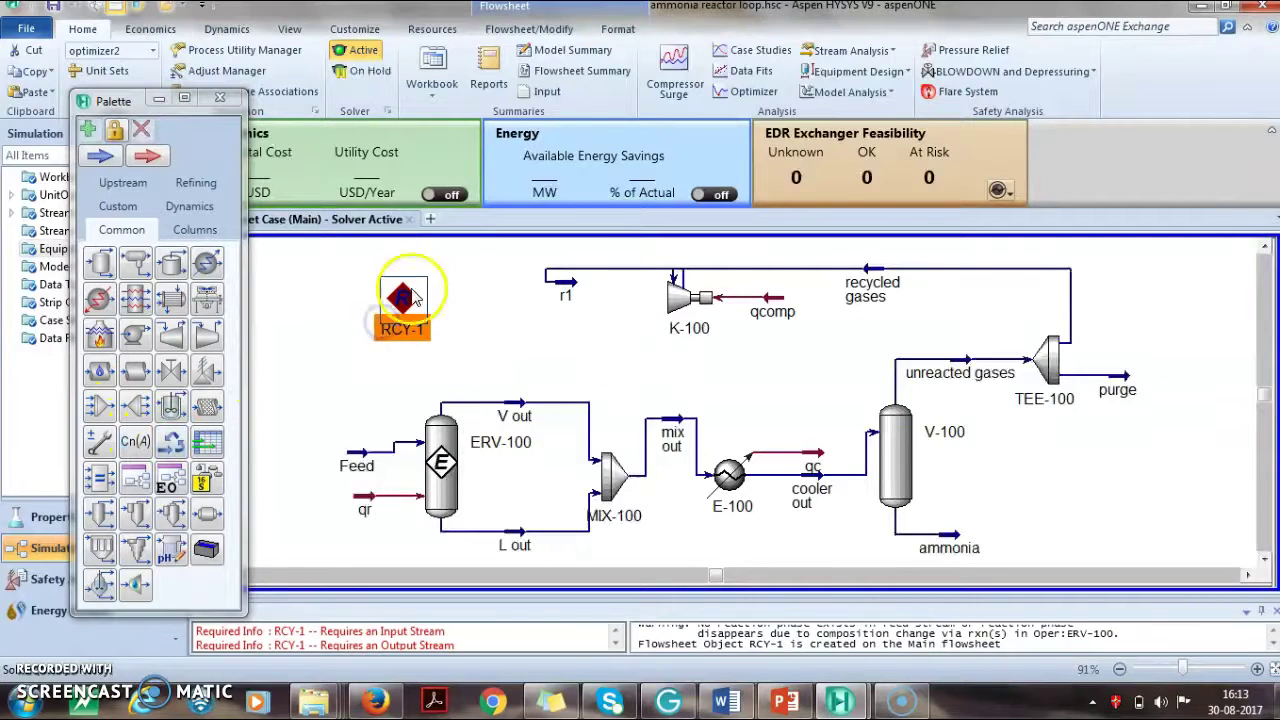
left_click(218, 103)
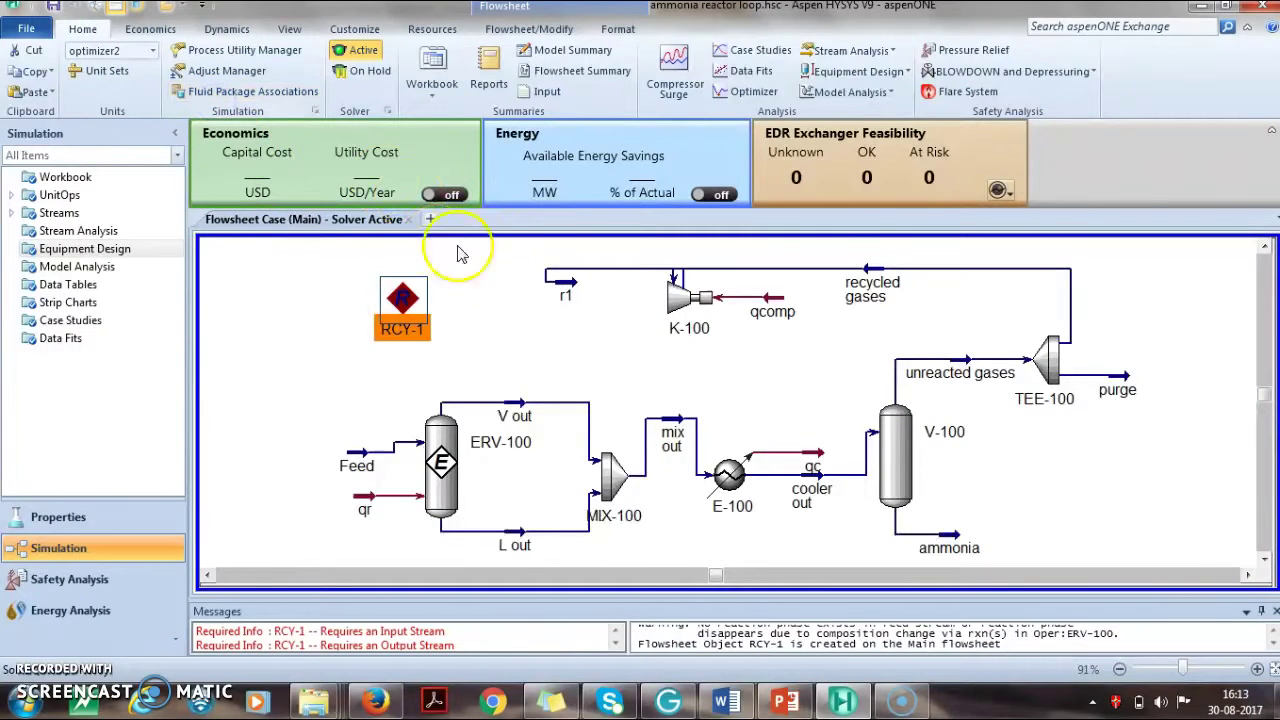
double_click(400, 296)
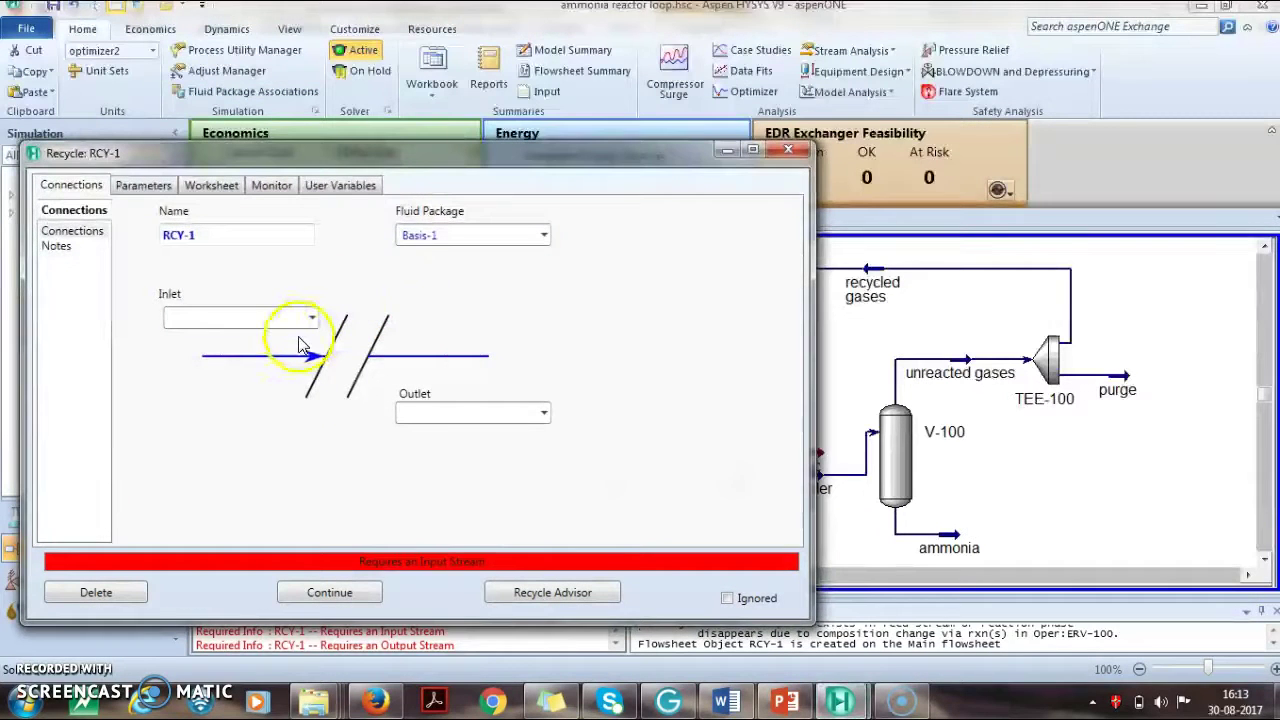
left_click(311, 318)
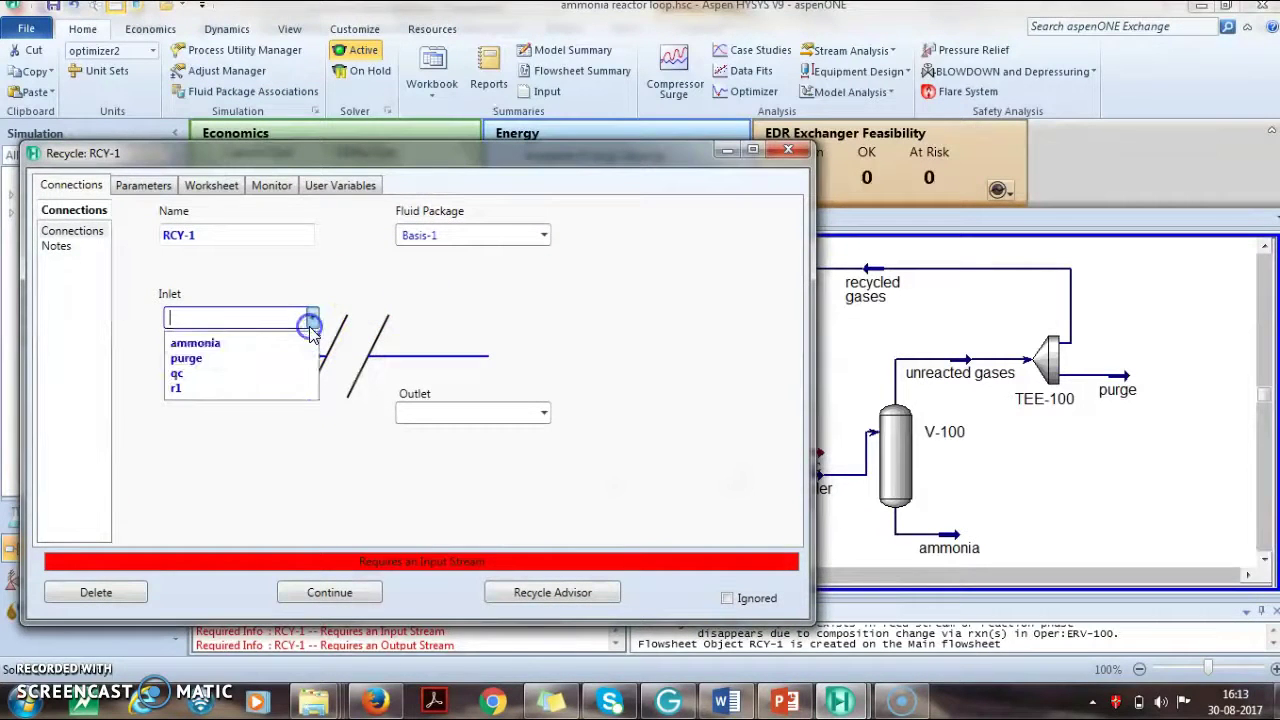
left_click(275, 387)
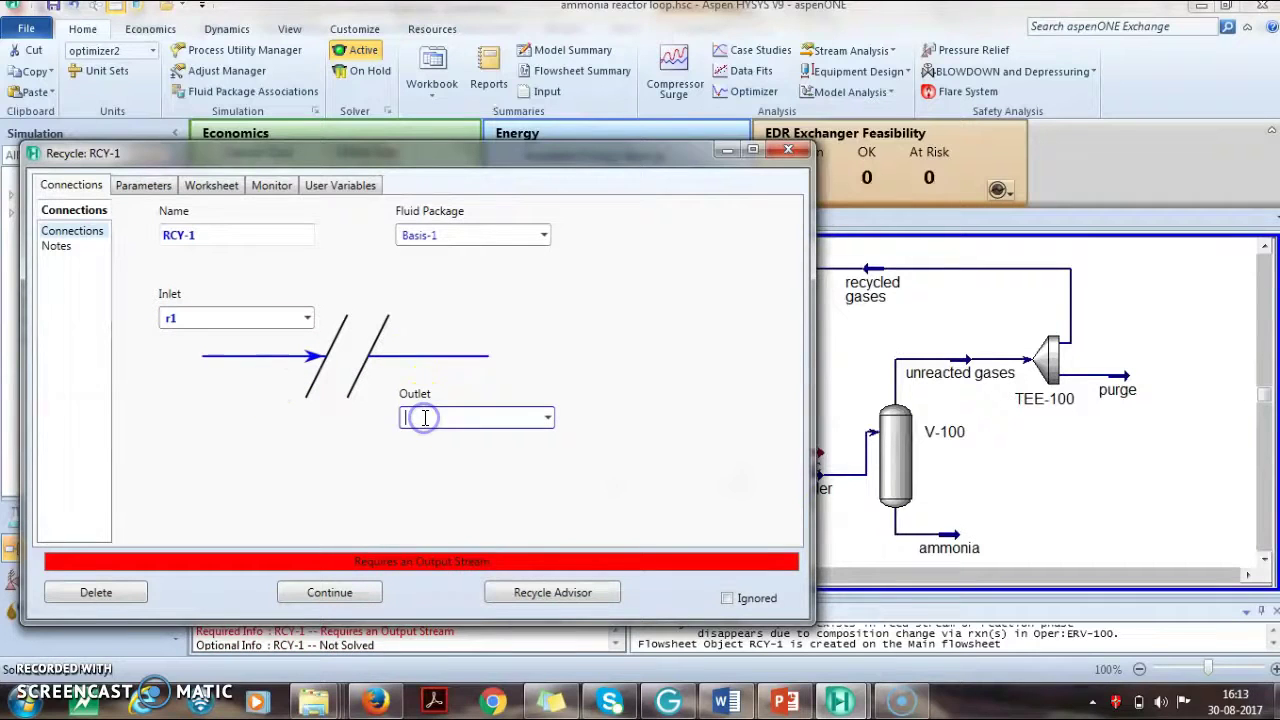
type("recy")
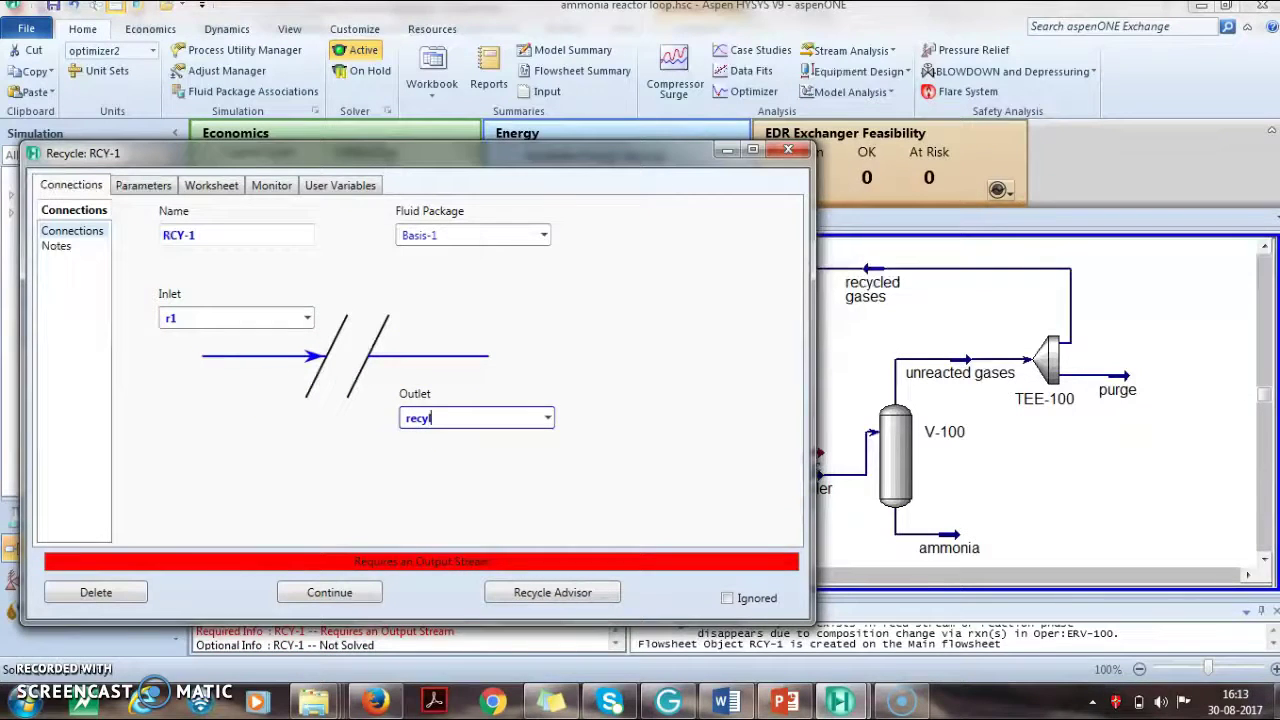
type("le")
key("Return")
Step: Inspect the recyle stream's conditions and composition, solved at 4.671 °C and 2.026e+004 kPa
left_click(792, 155)
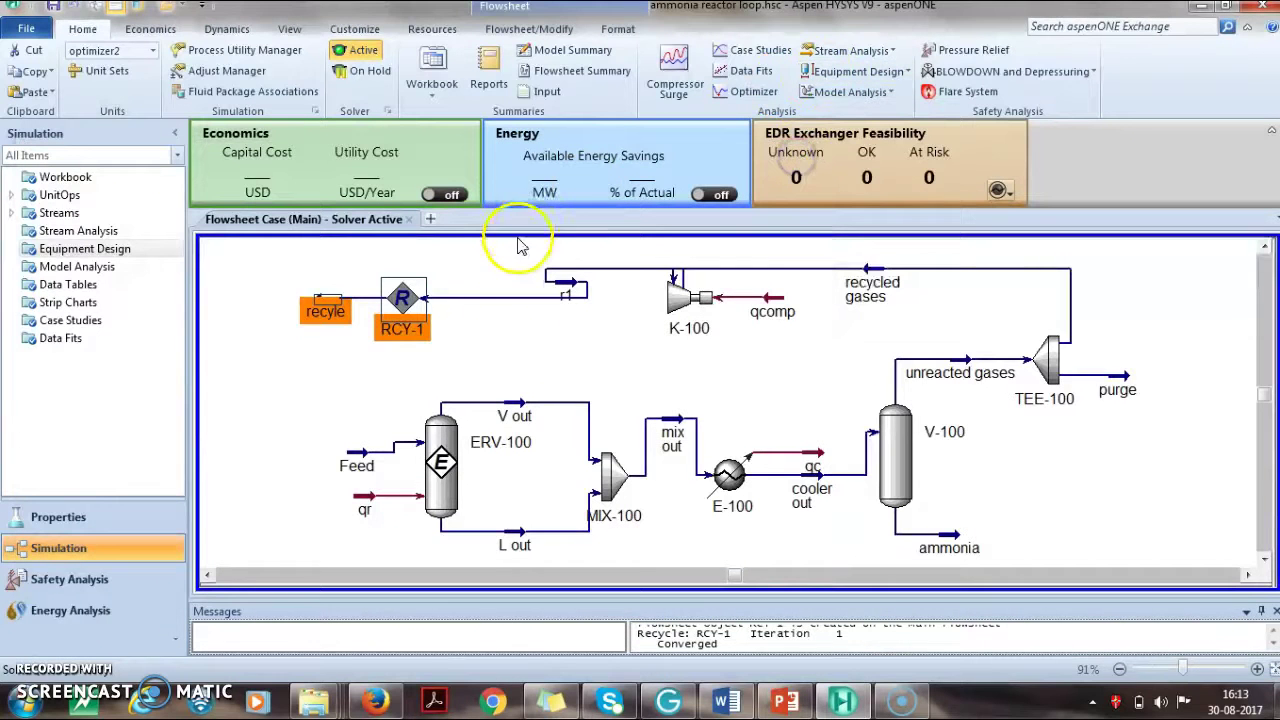
double_click(326, 305)
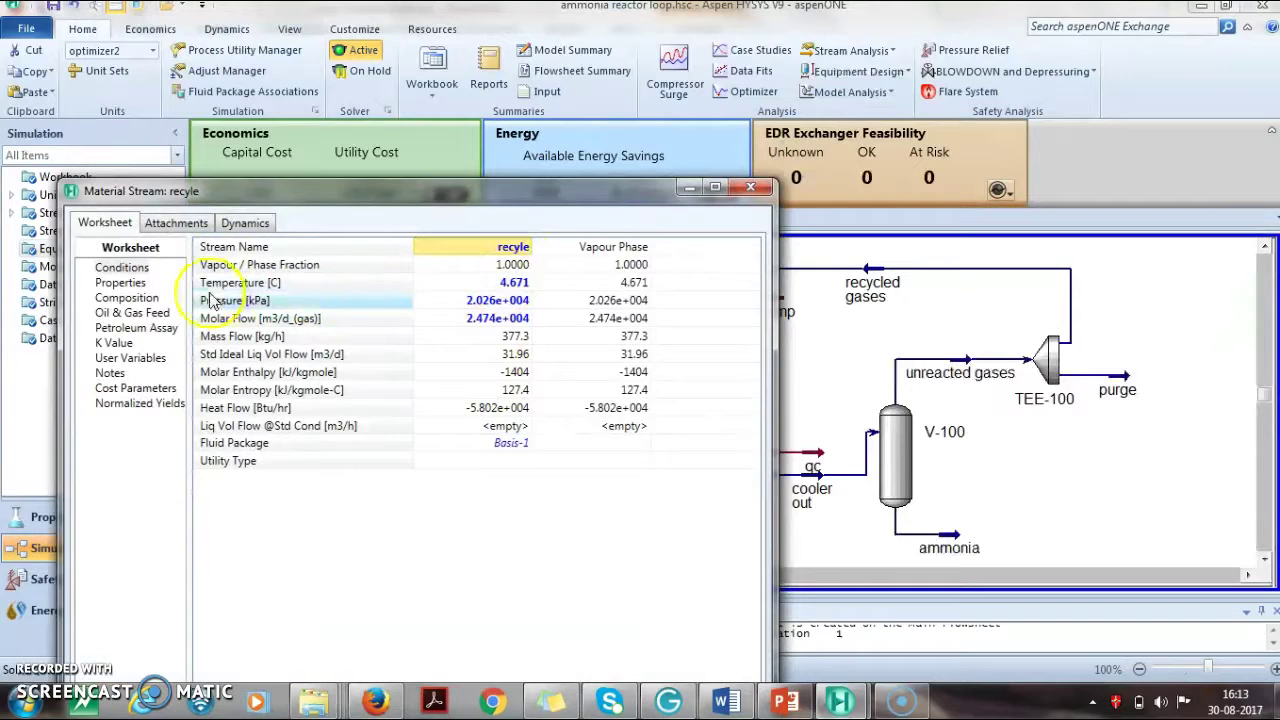
left_click(148, 300)
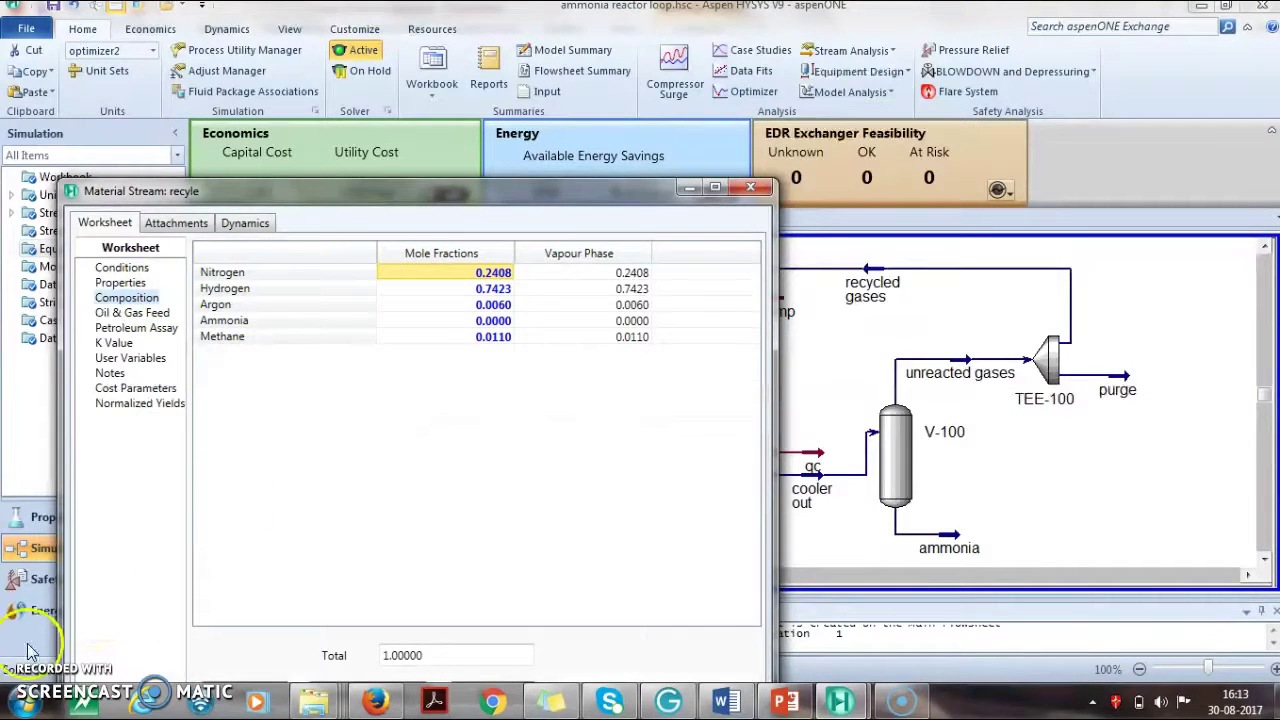
left_click(749, 190)
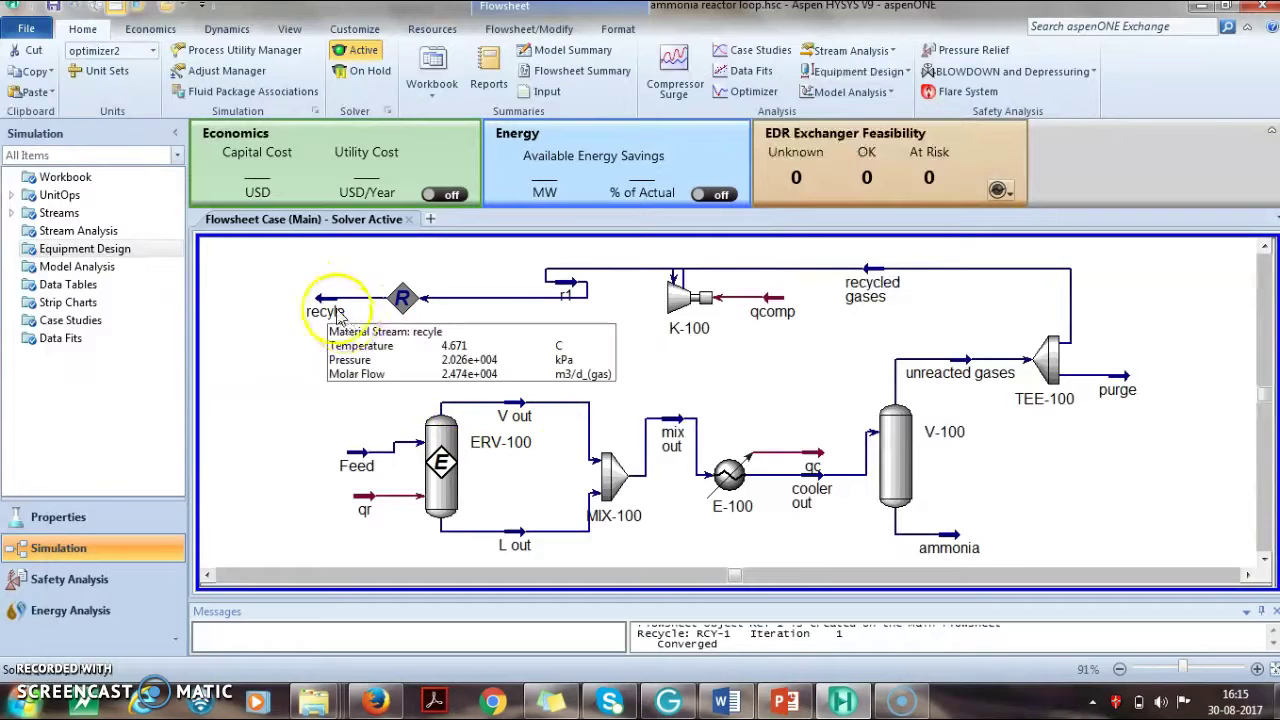
Step: Add recyle as a second ERV-100 inlet alongside Feed, closing the ammonia loop
double_click(441, 460)
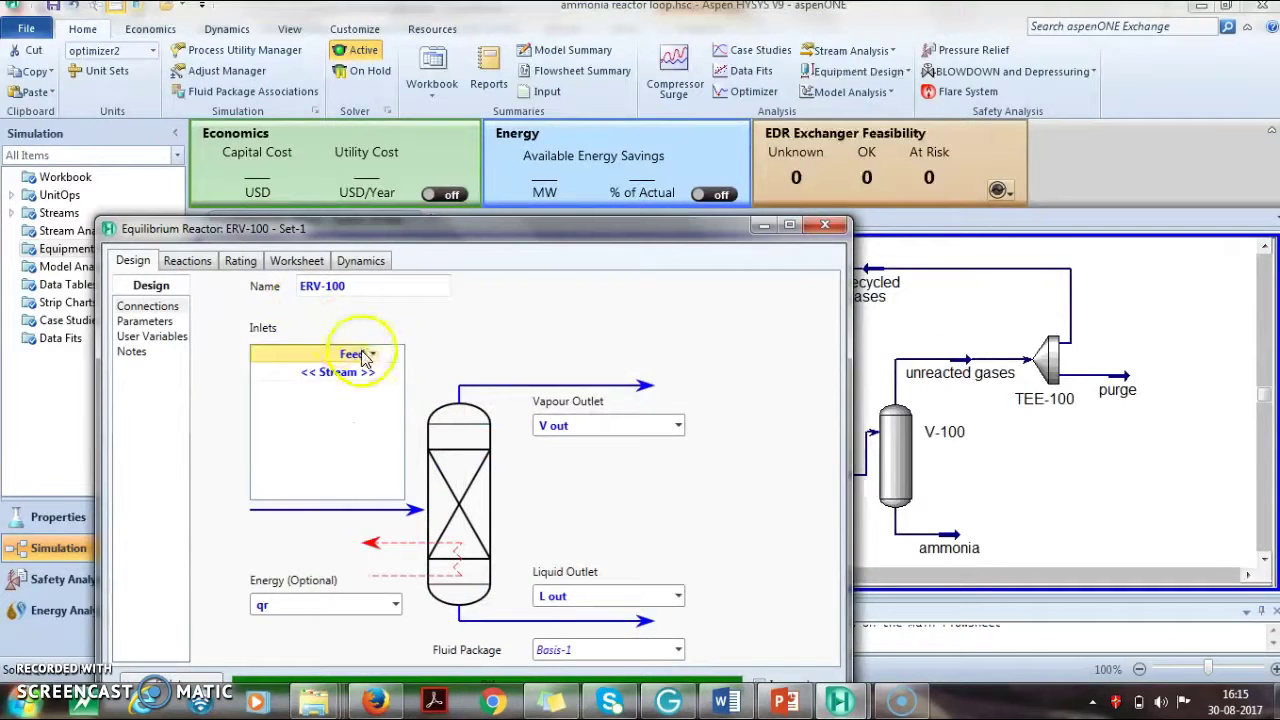
left_click(371, 376)
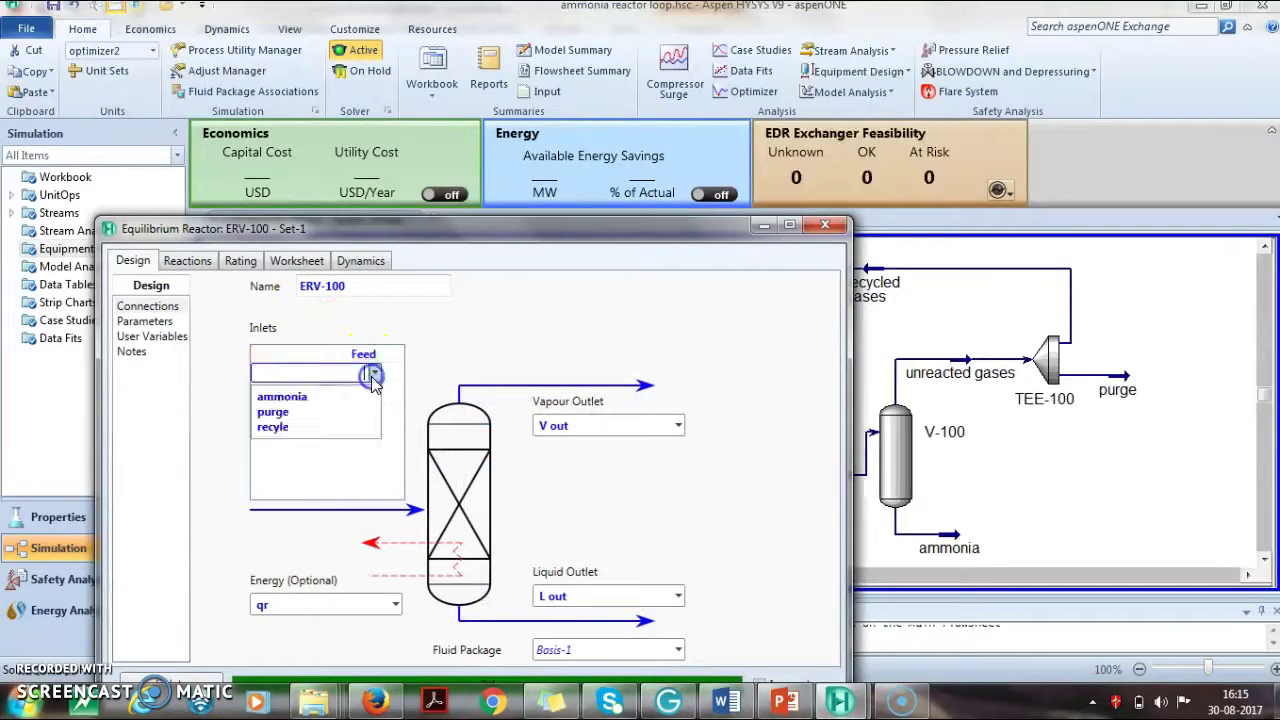
left_click(293, 427)
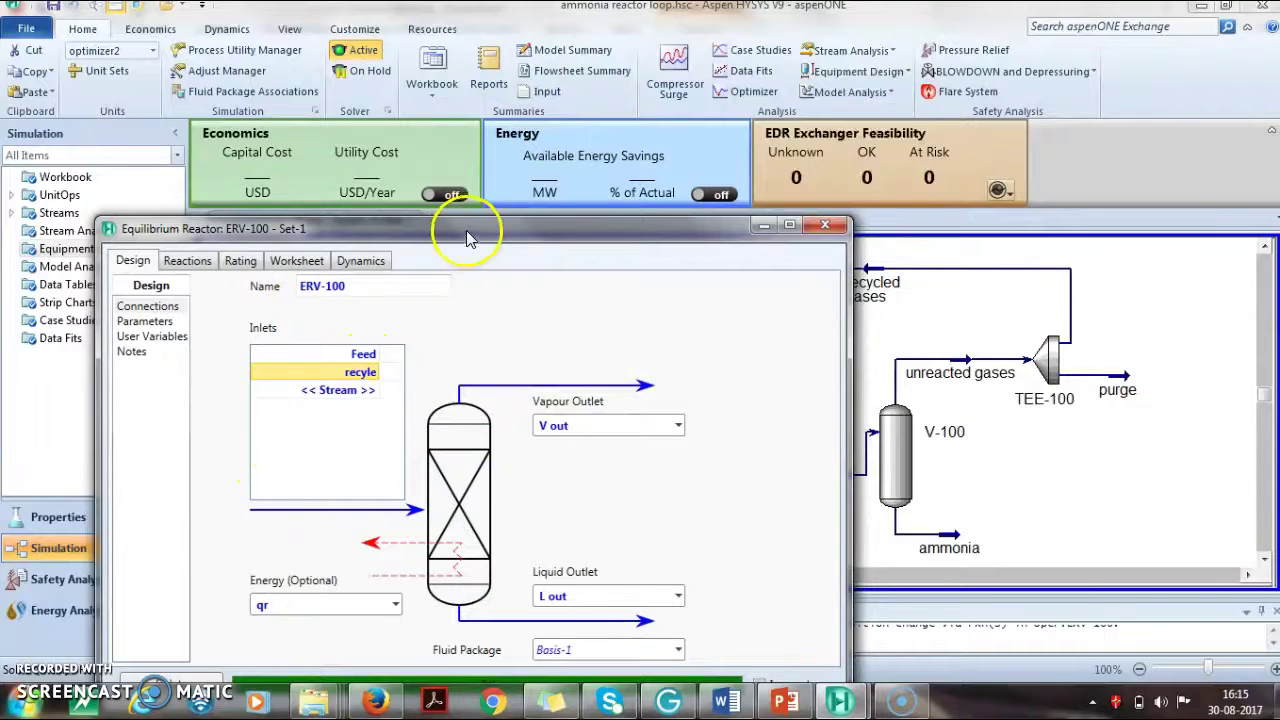
left_click(822, 227)
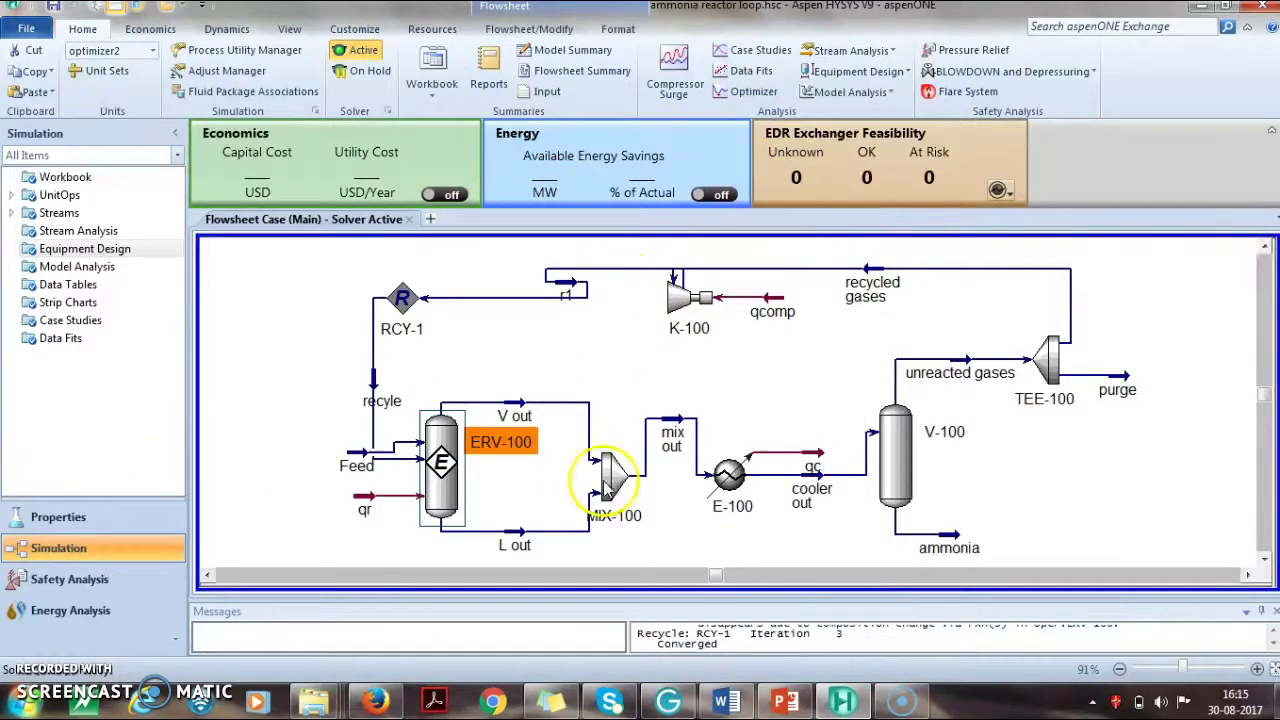
left_click(953, 538)
double_click(953, 538)
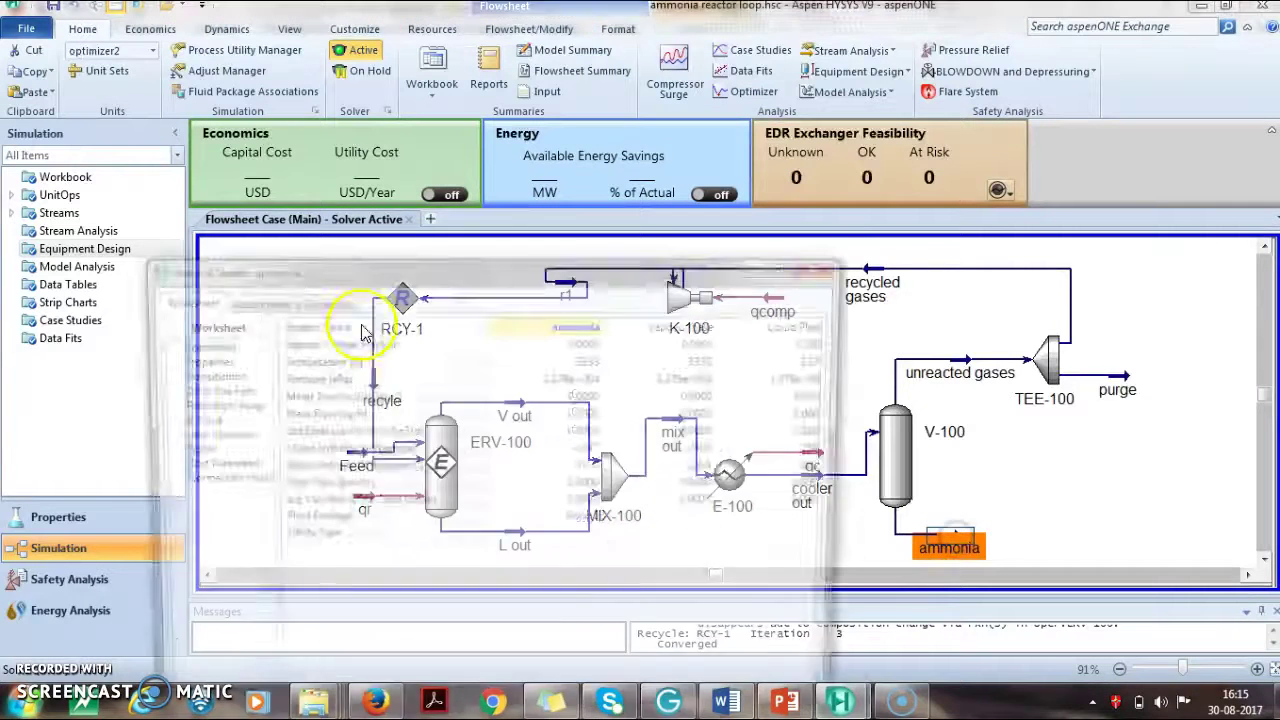
left_click(203, 373)
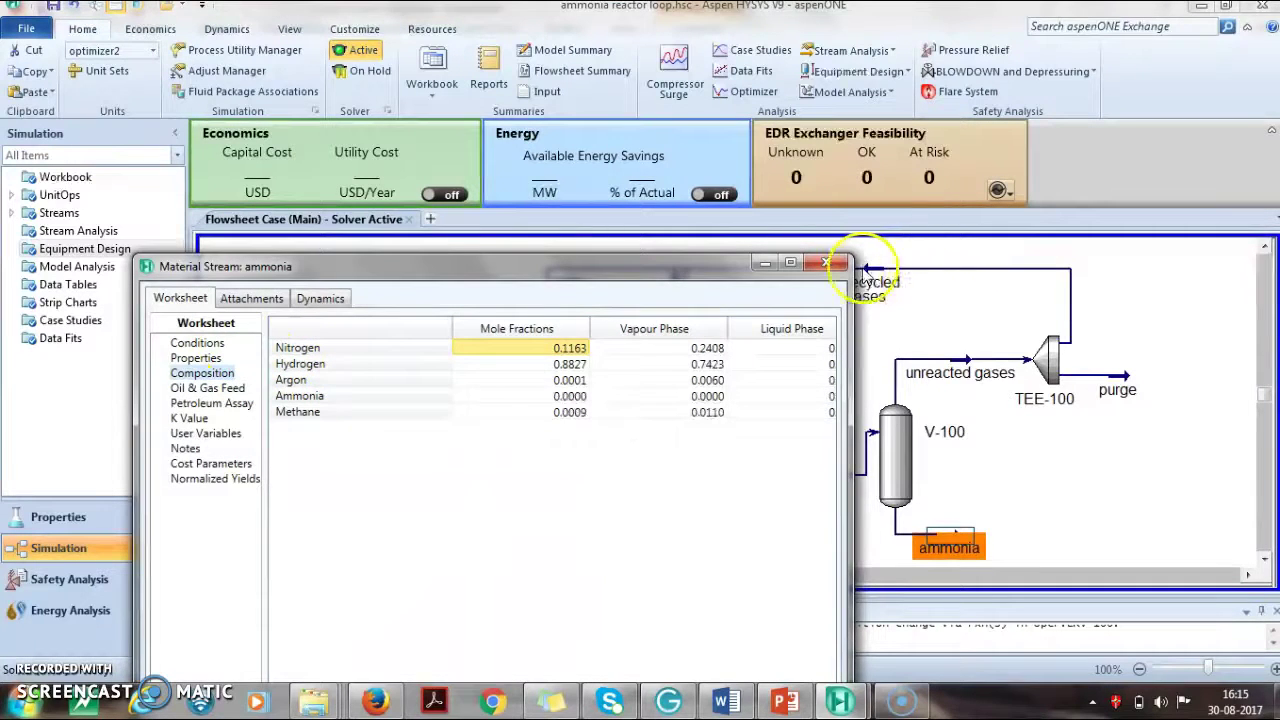
left_click(826, 263)
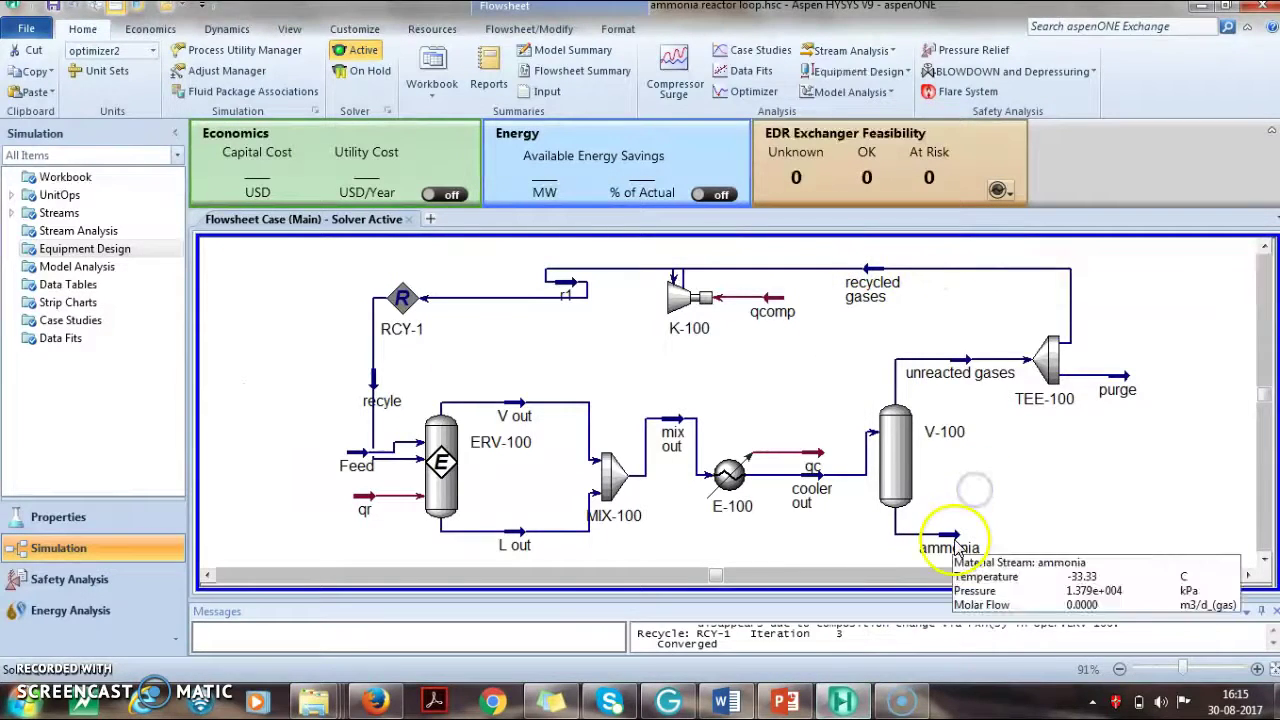
left_click(955, 538)
double_click(970, 360)
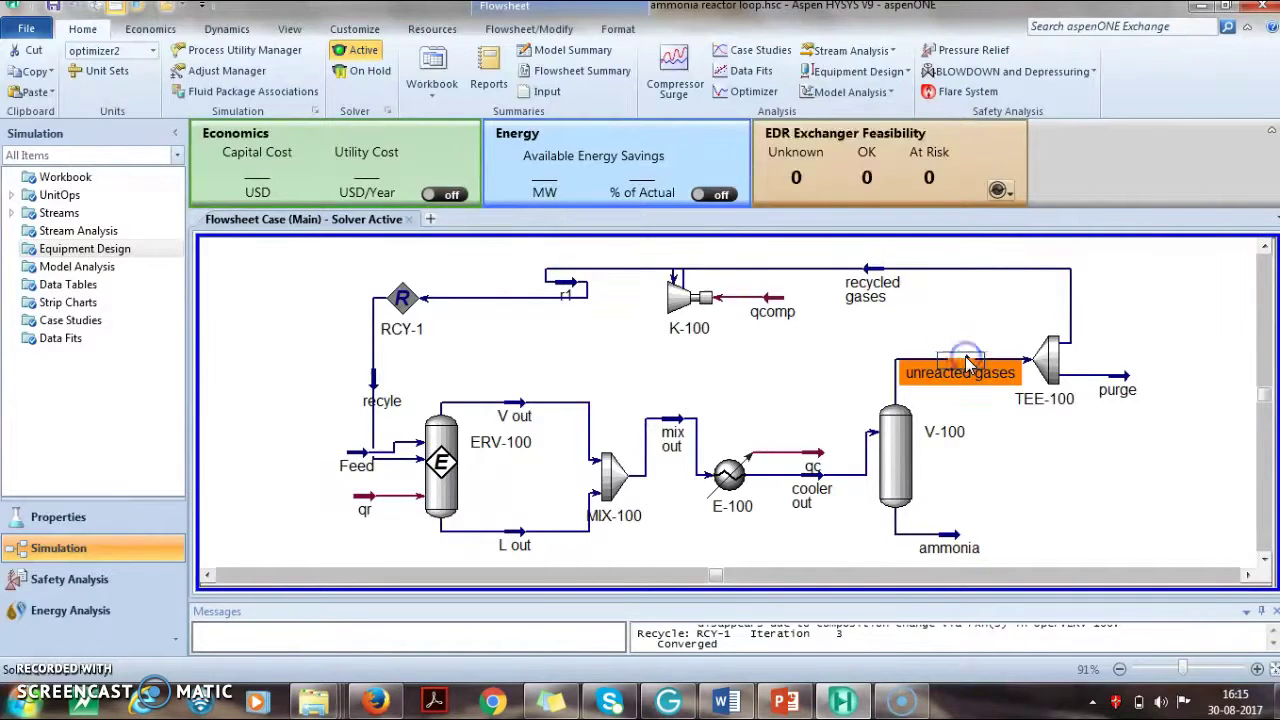
left_click(708, 152)
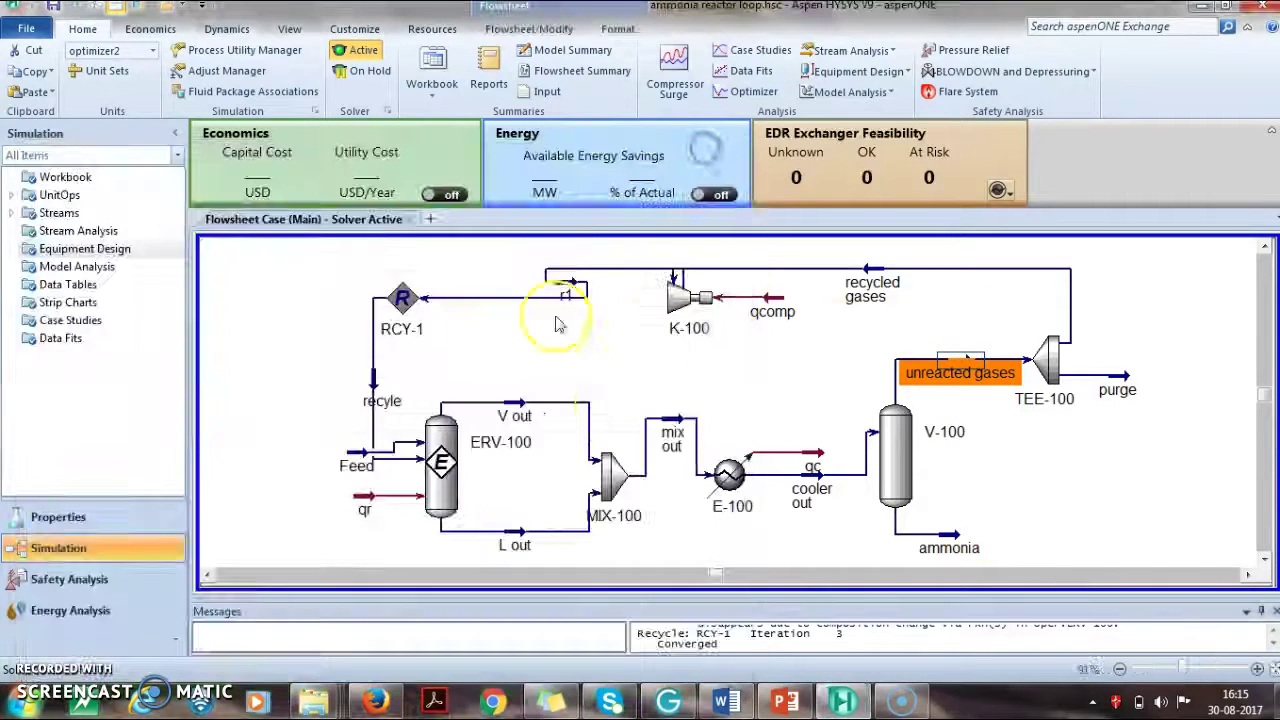
double_click(512, 404)
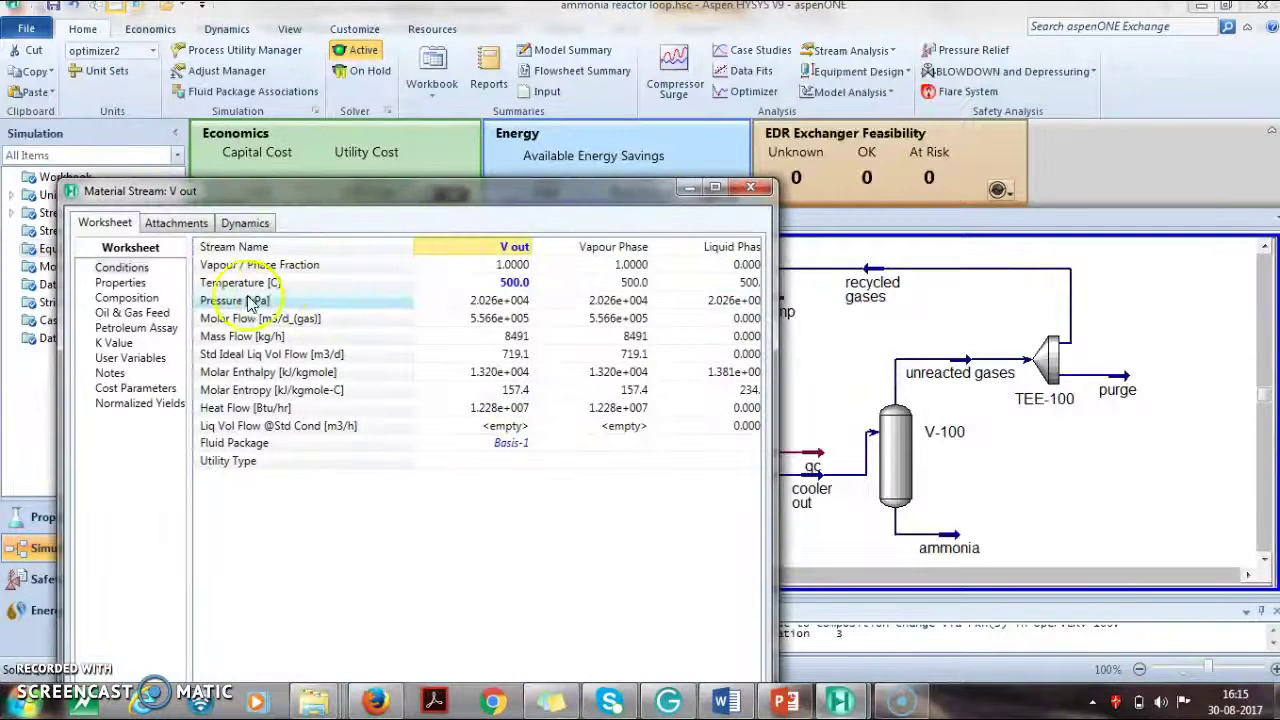
left_click(128, 298)
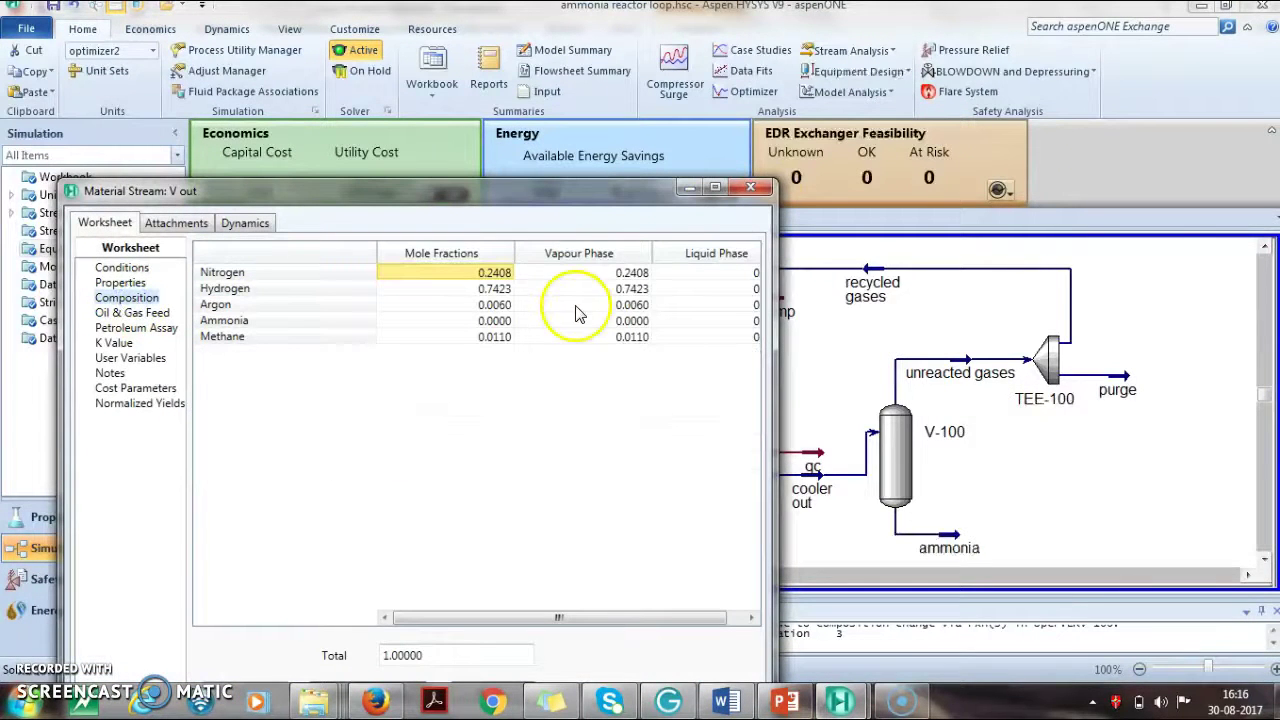
left_click(751, 189)
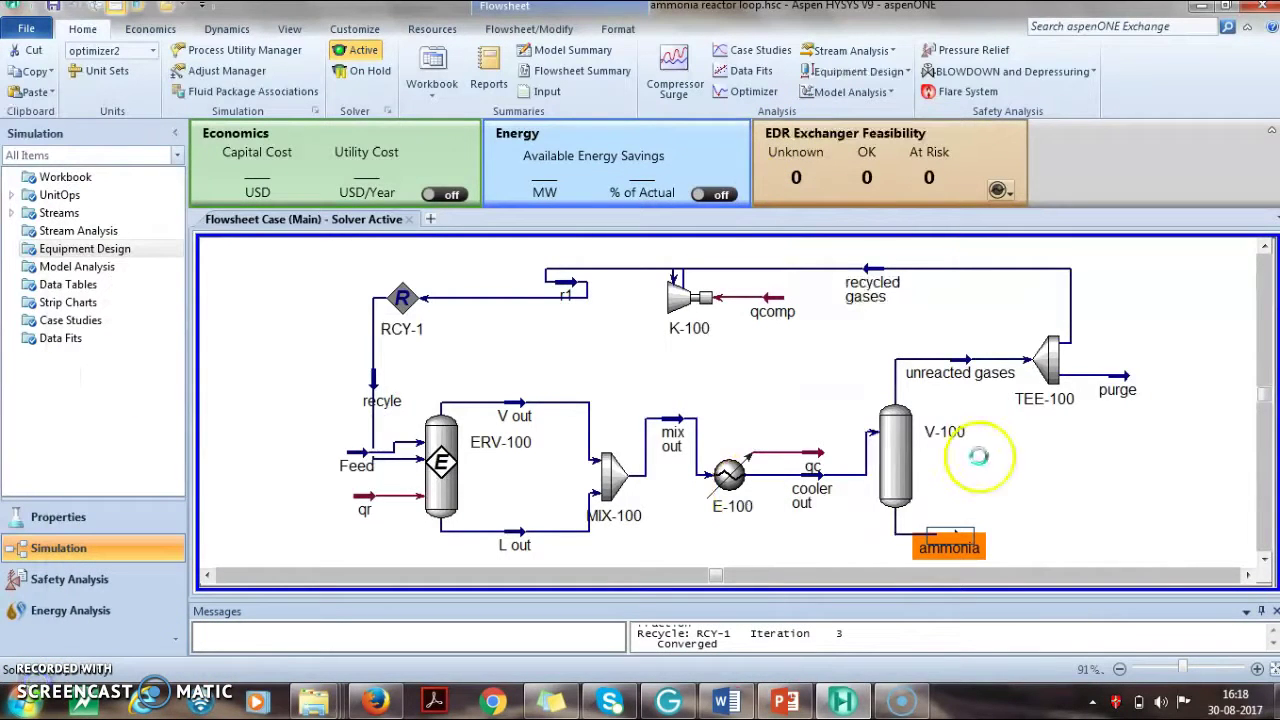
left_click(948, 516)
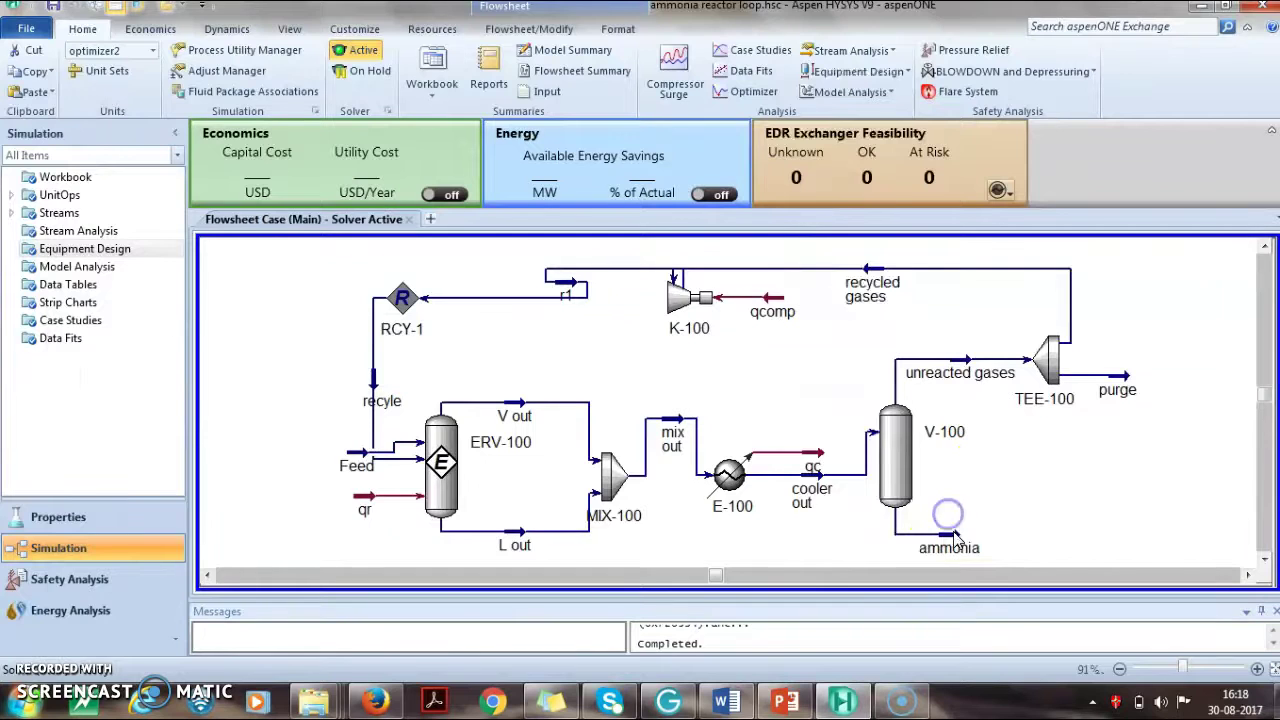
double_click(953, 540)
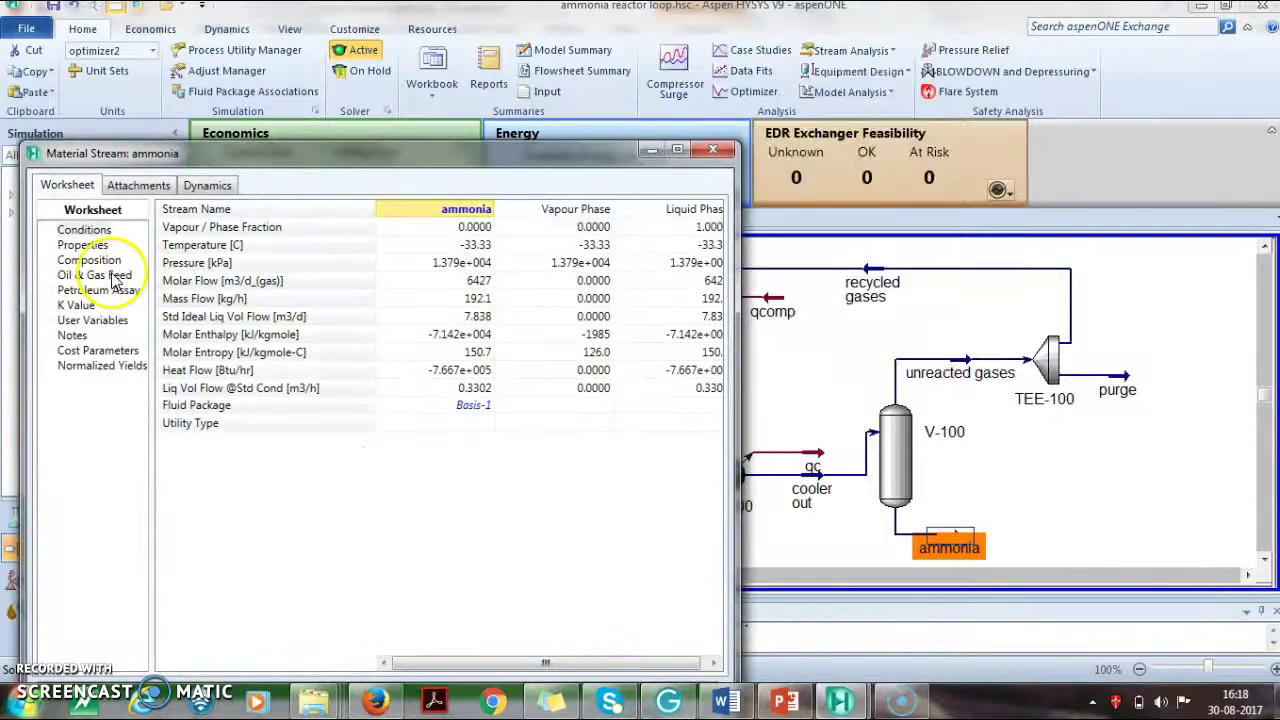
left_click(88, 260)
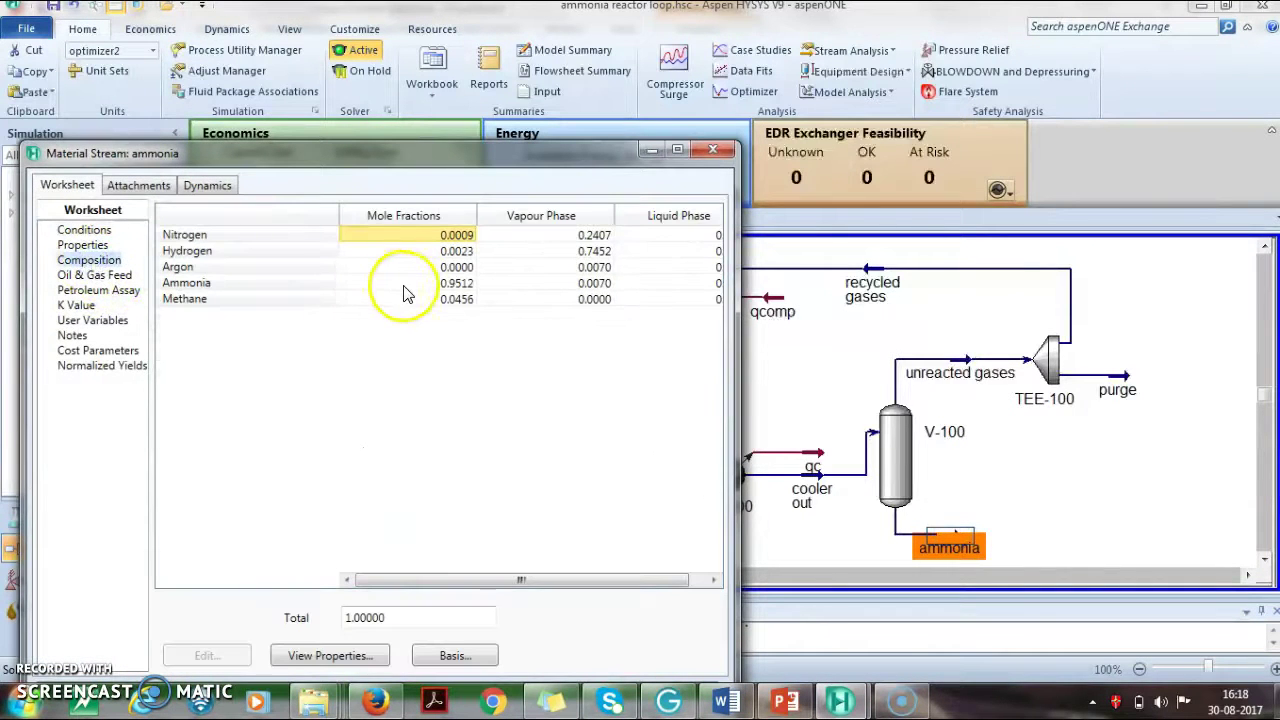
left_click(713, 150)
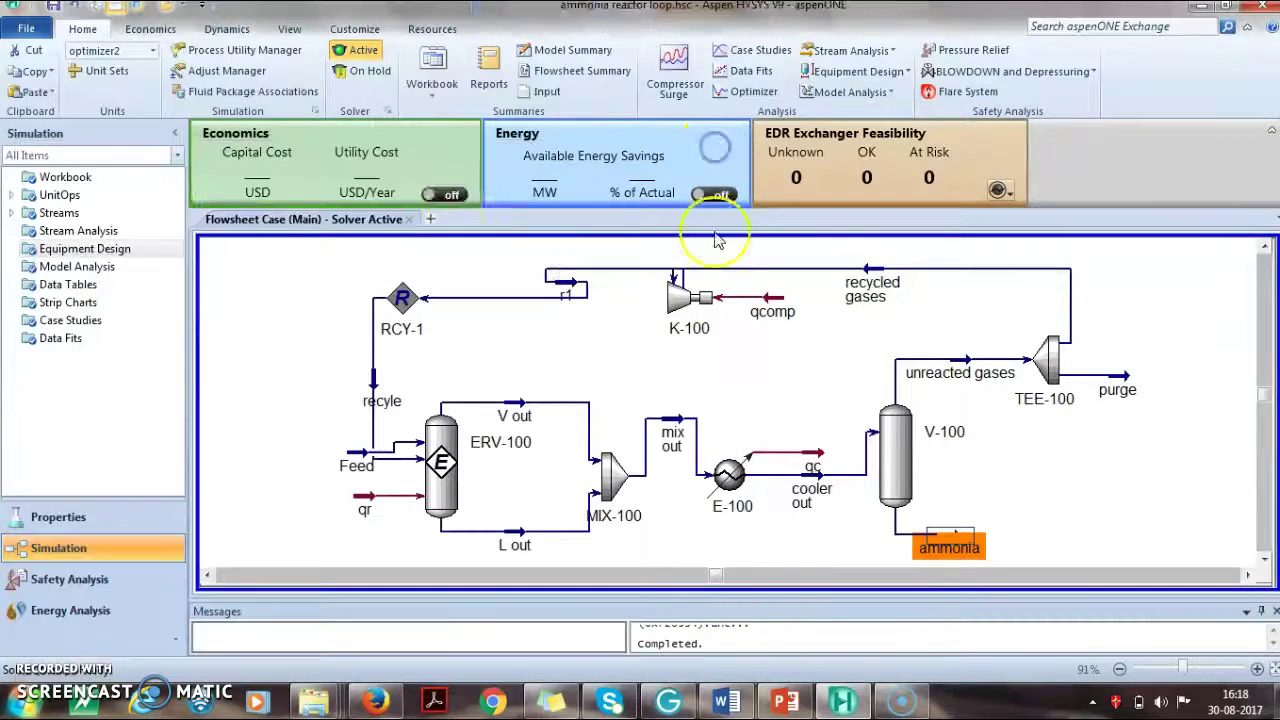
left_click(500, 348)
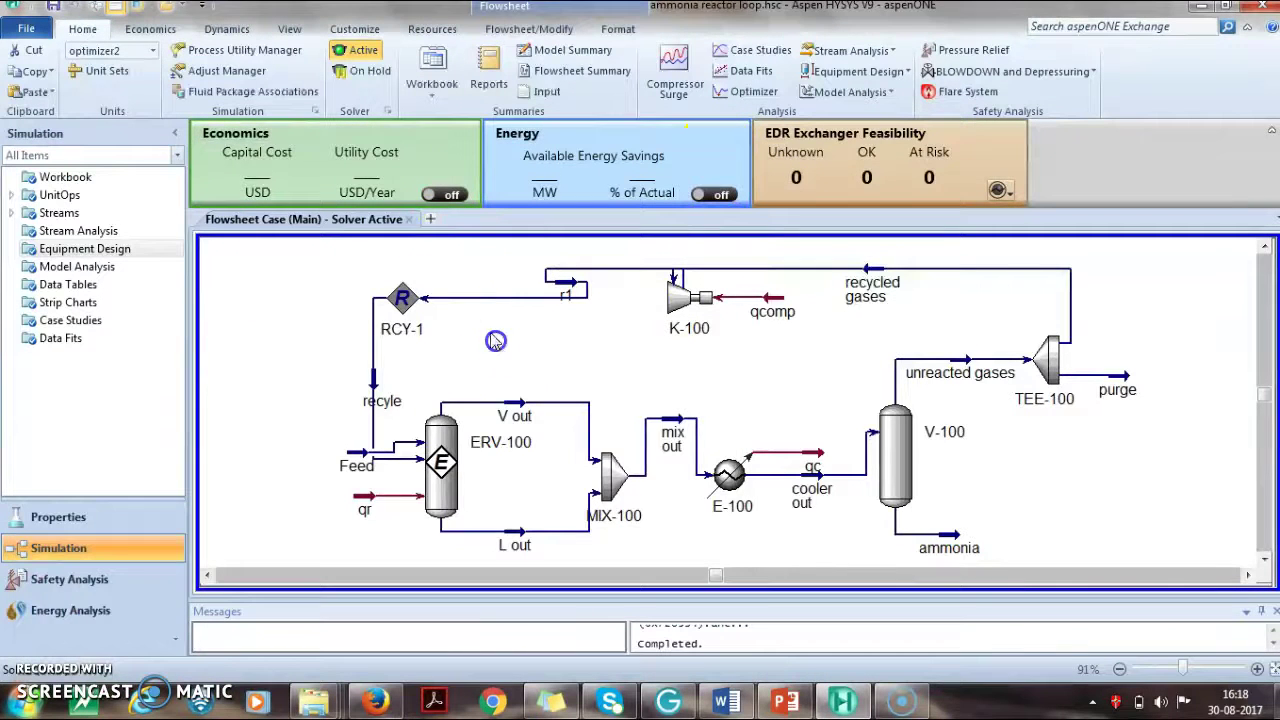
Step: Set RCY-1's temperature sensitivity to 1.000 in its convergence parameters
double_click(401, 300)
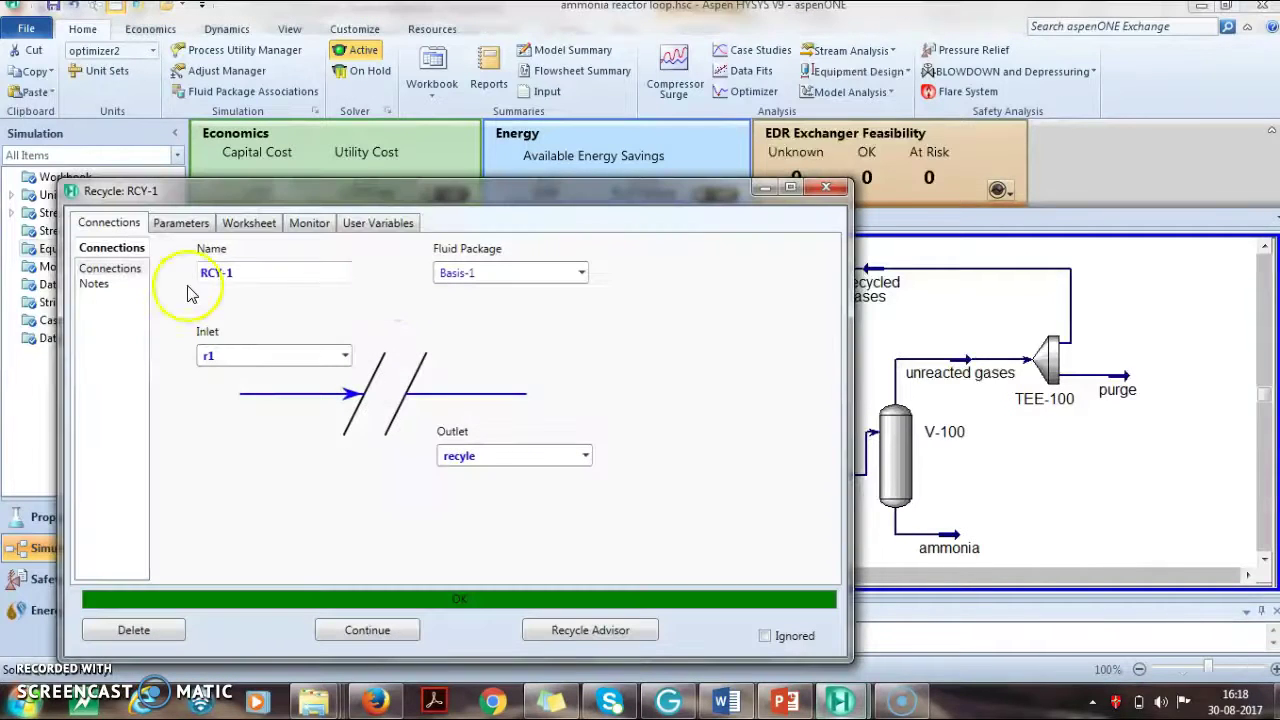
left_click(181, 228)
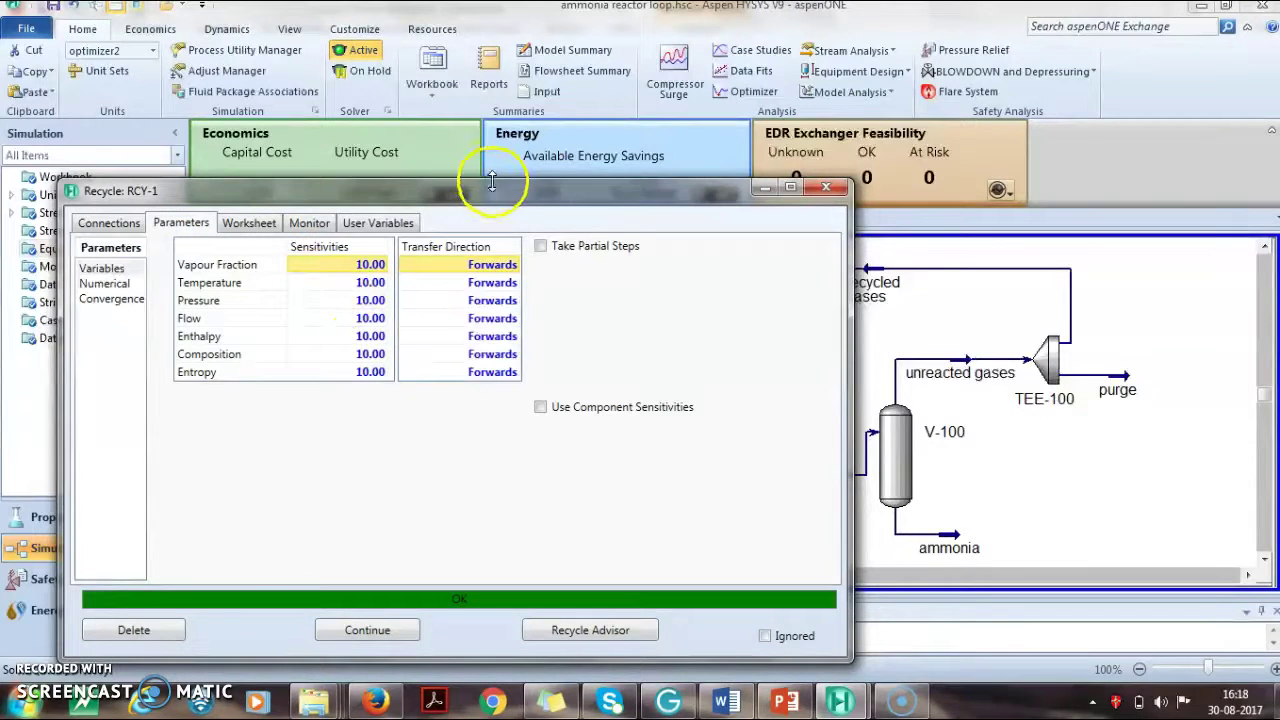
left_click_drag(500, 197, 965, 135)
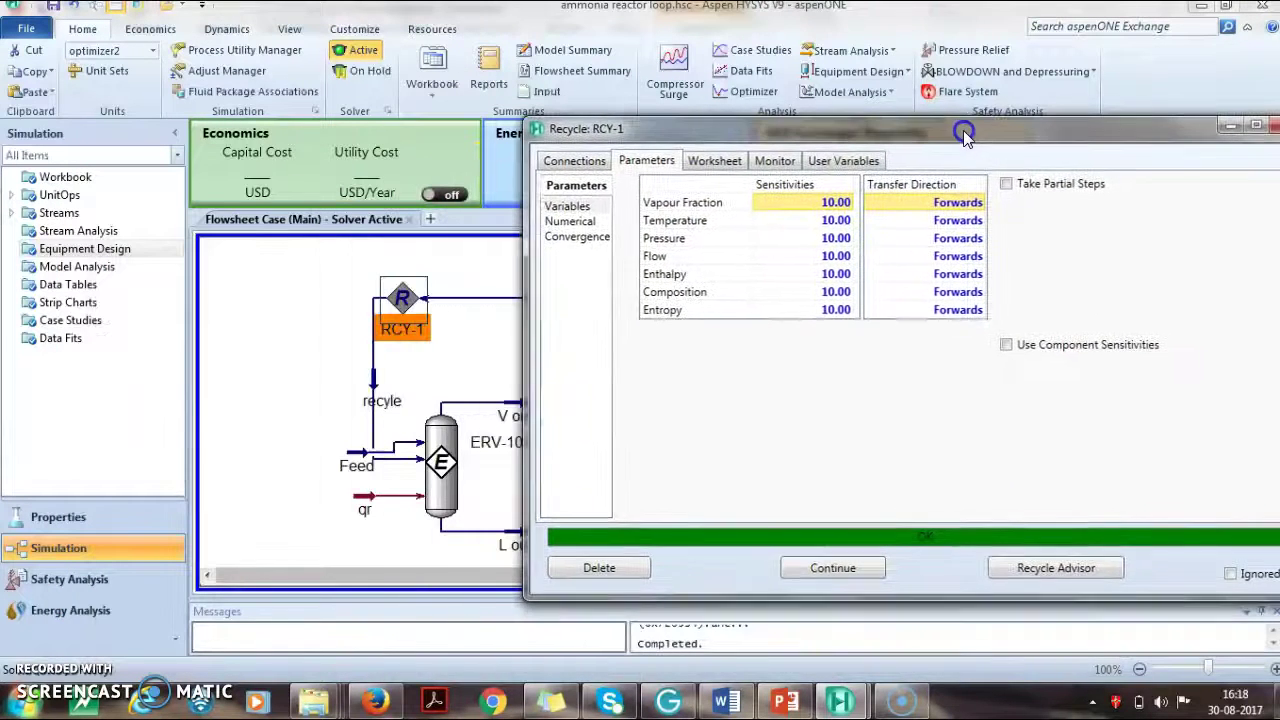
left_click(830, 224)
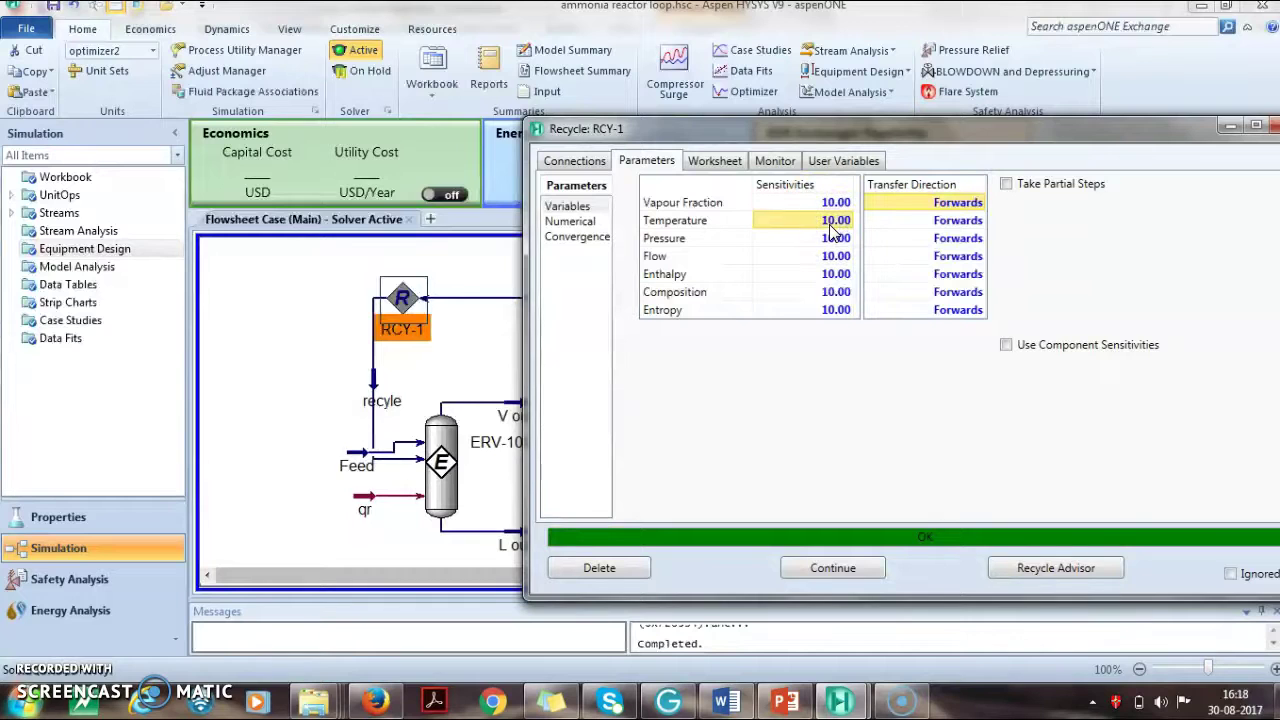
key("Return")
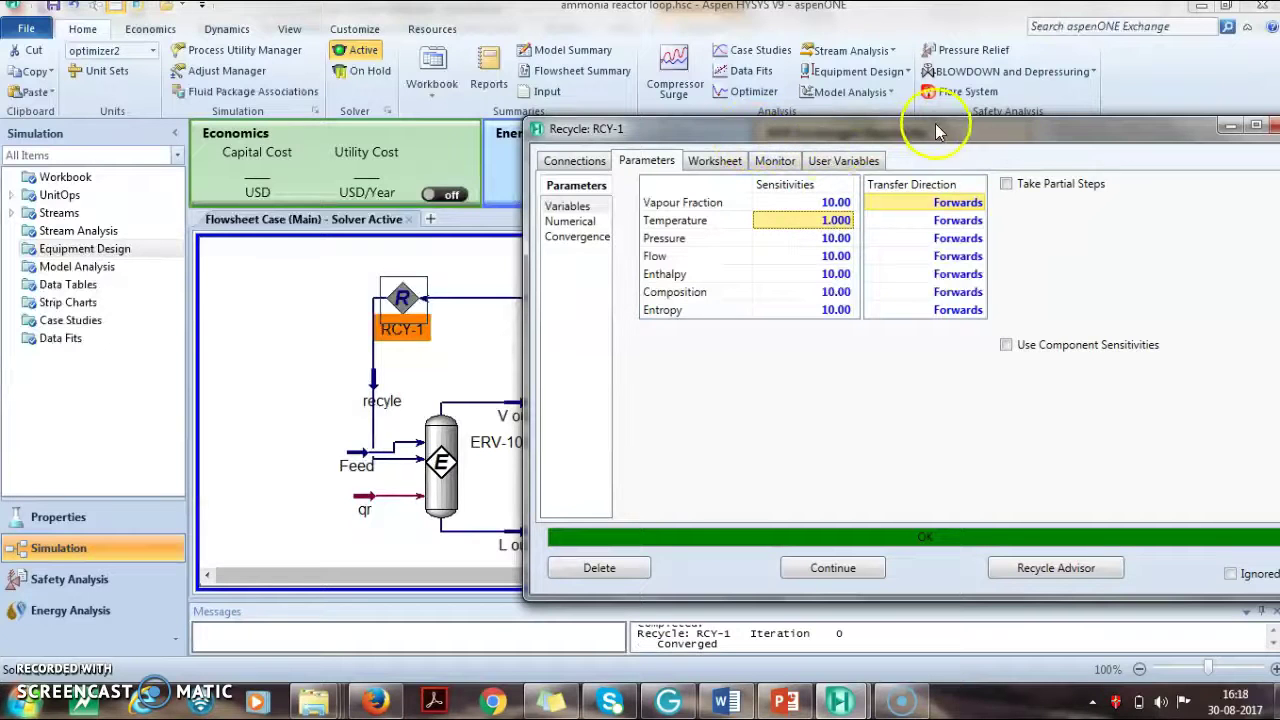
left_click_drag(940, 143, 830, 121)
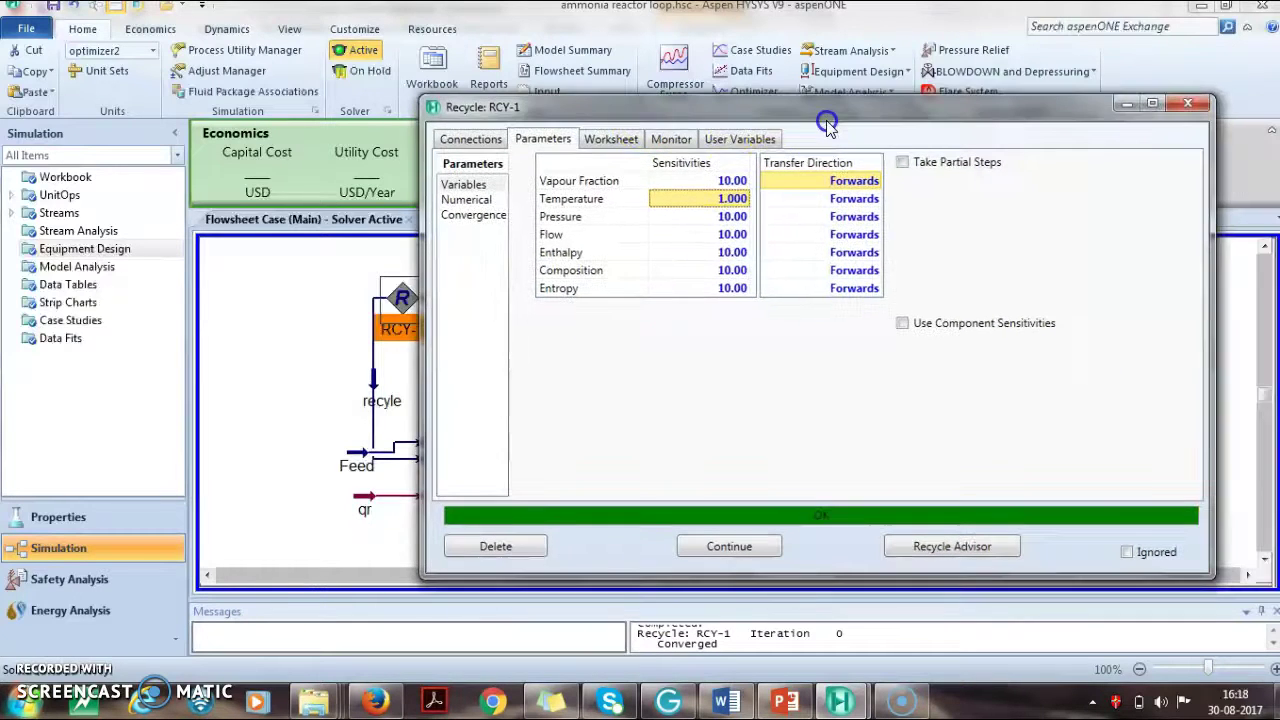
left_click(1177, 110)
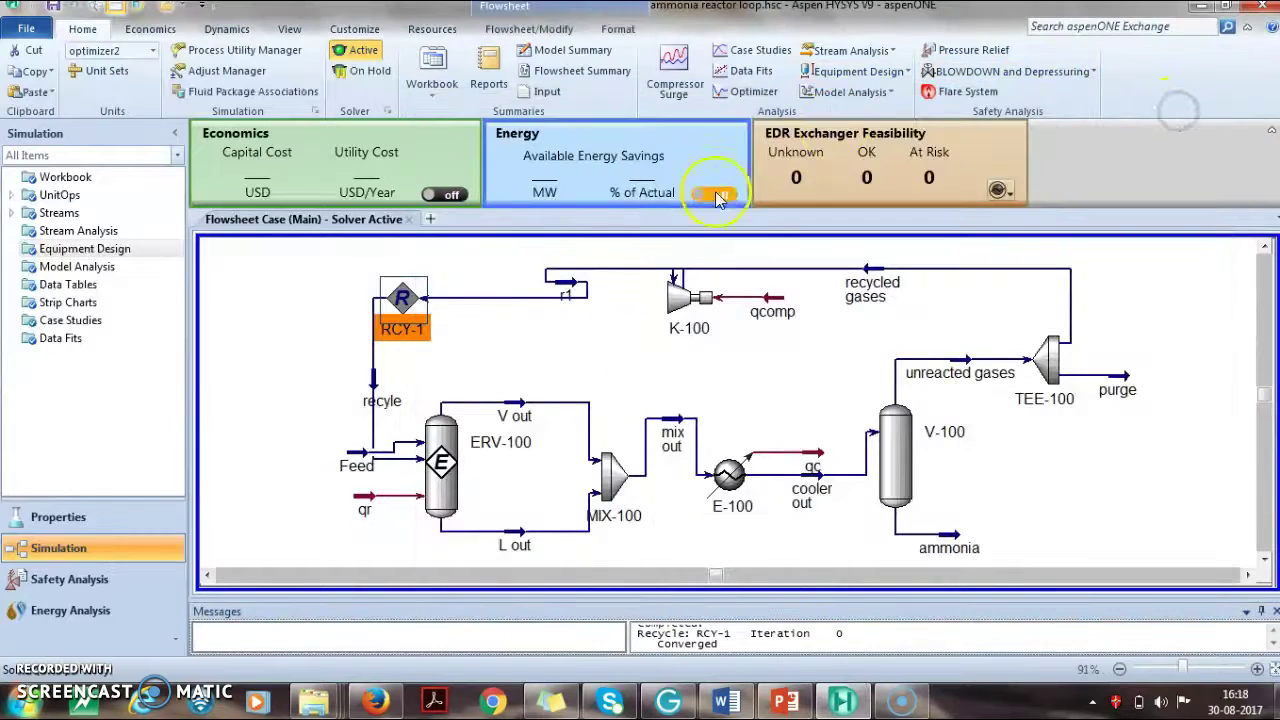
Step: Check streams r1 and recyle, which now agree at about 4.719 °C and 5201 kg/h
double_click(568, 290)
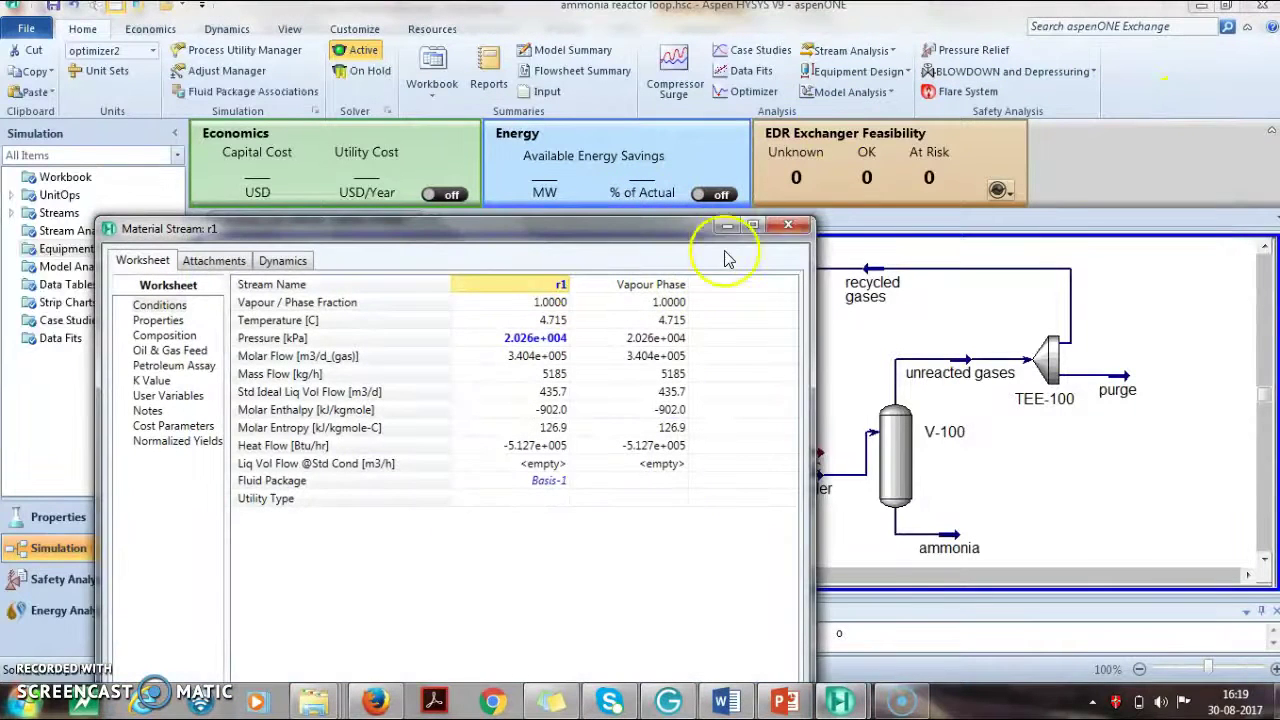
left_click(799, 228)
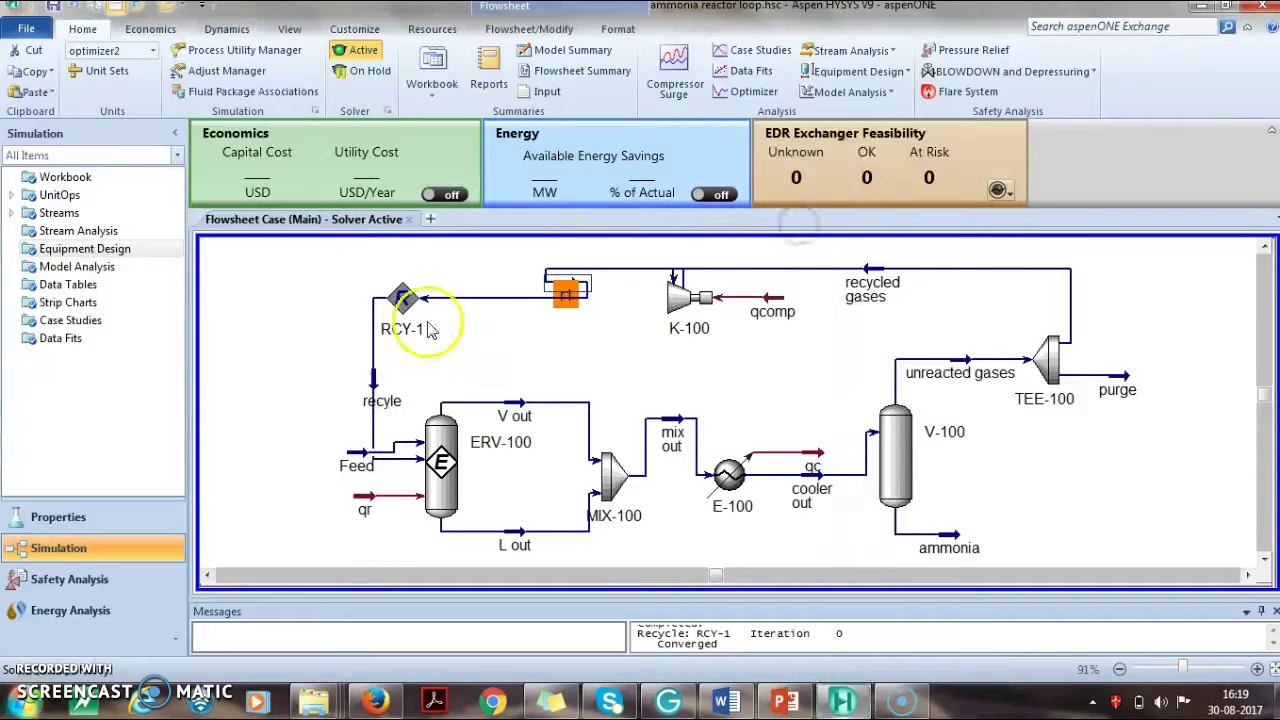
double_click(374, 352)
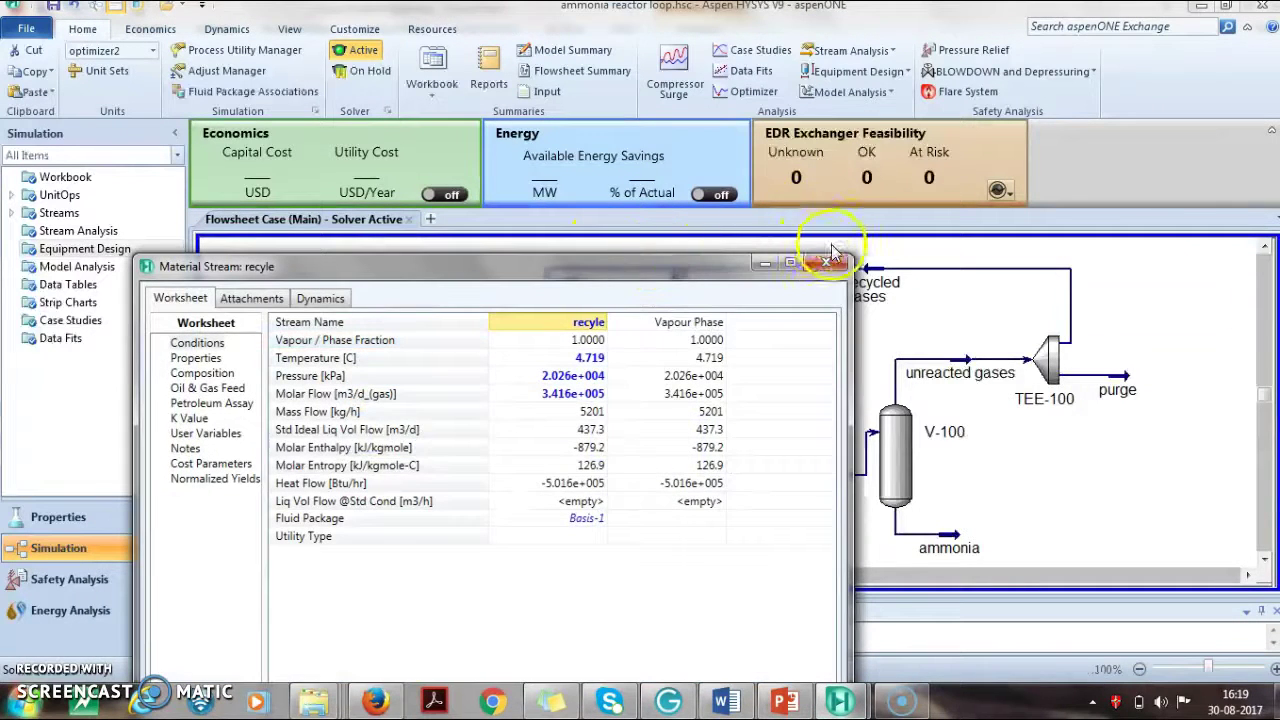
left_click(826, 262)
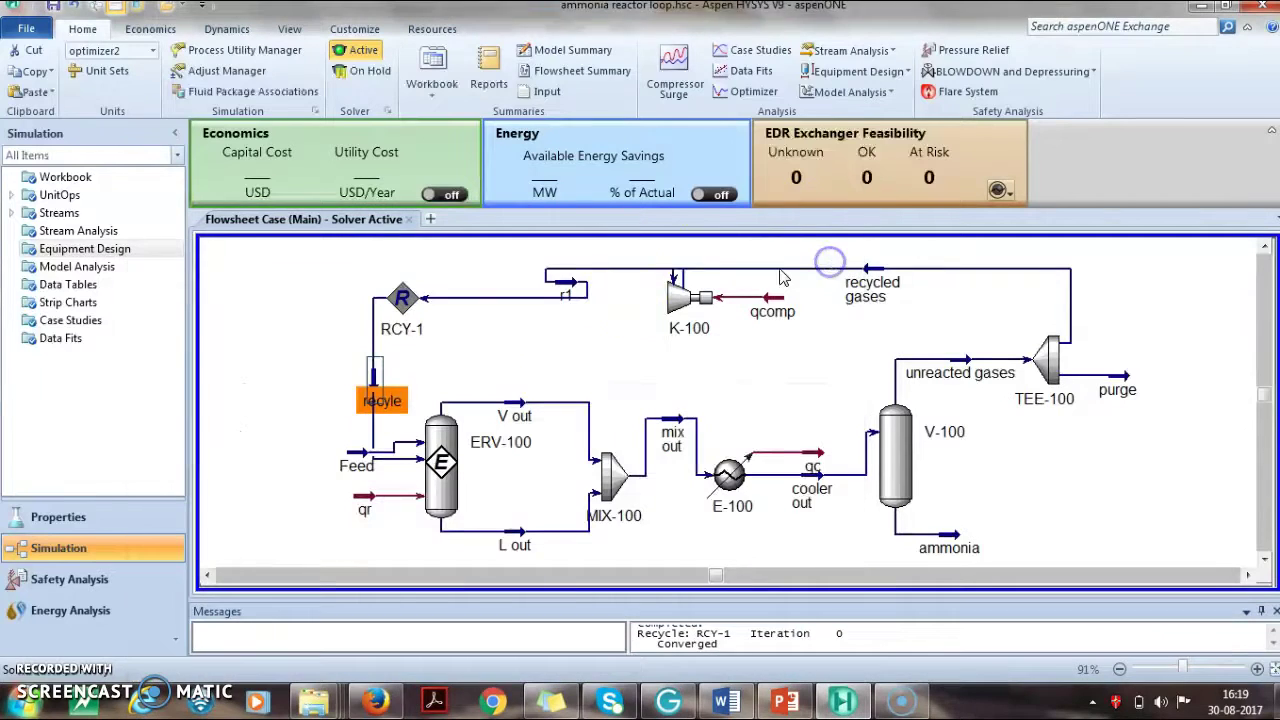
double_click(401, 298)
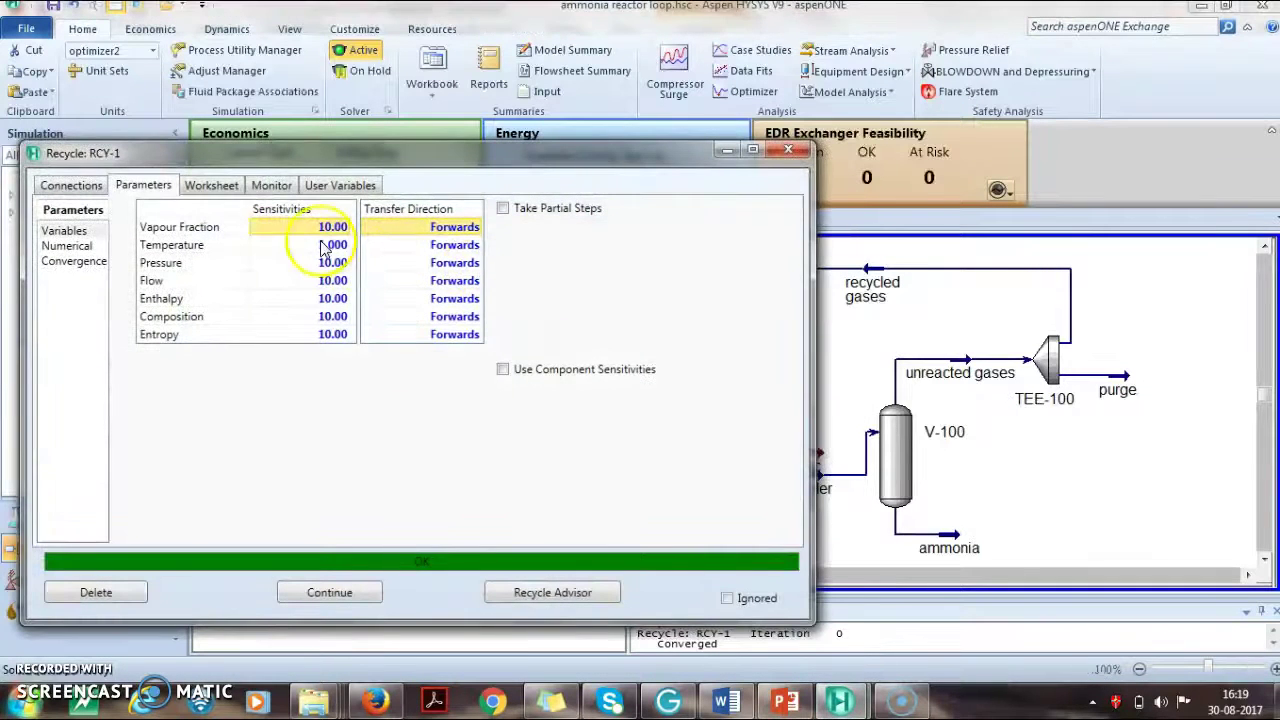
Step: Lower RCY-1's temperature sensitivity to 0.1
left_click(322, 245)
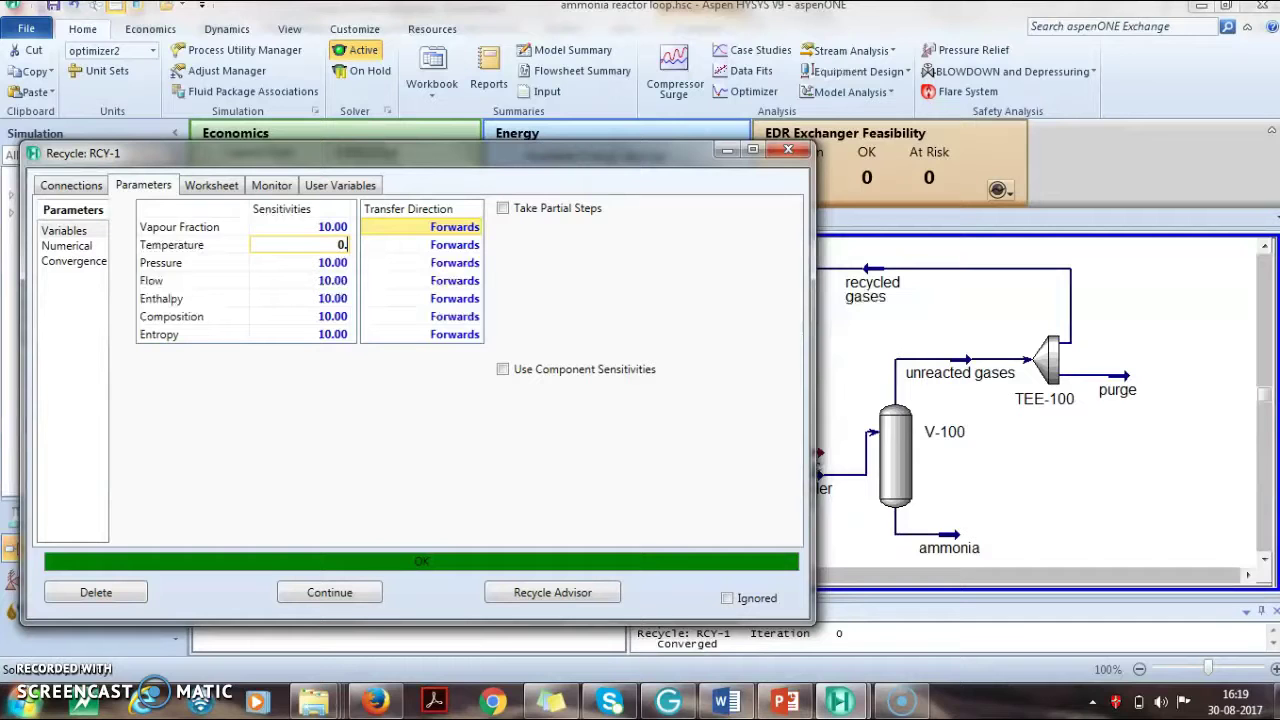
type("0.1")
key("Return")
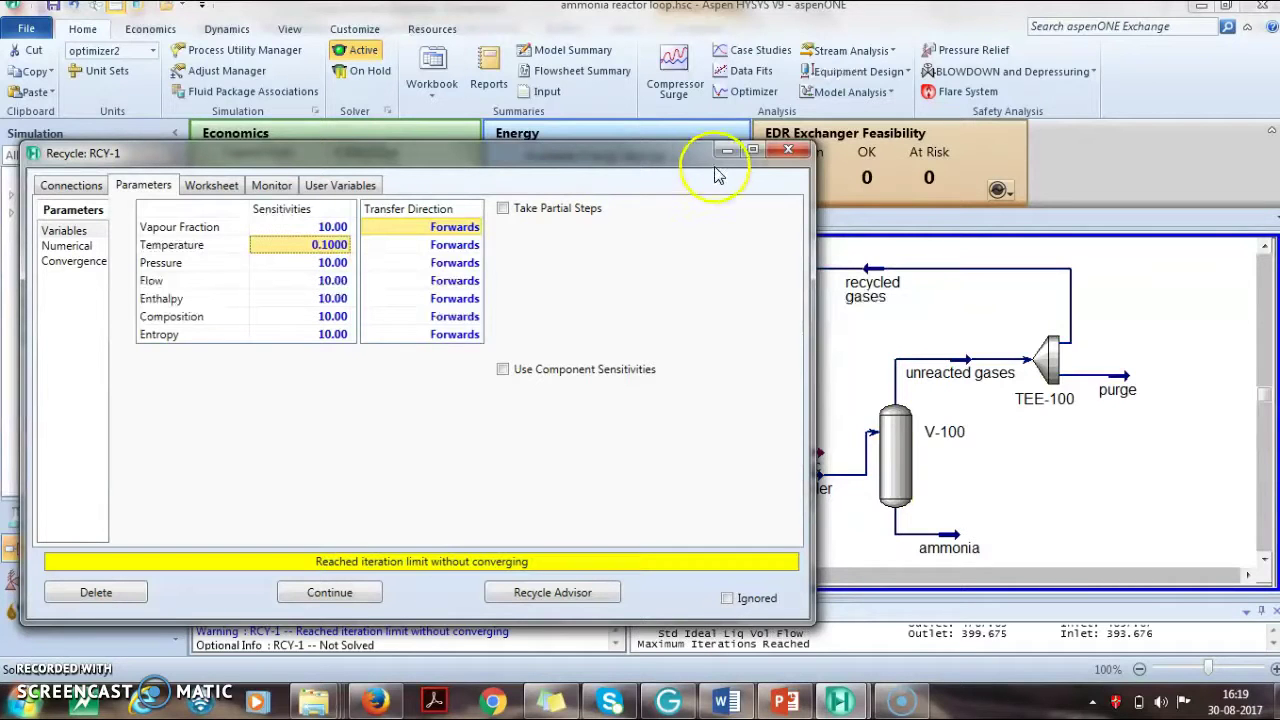
left_click(730, 152)
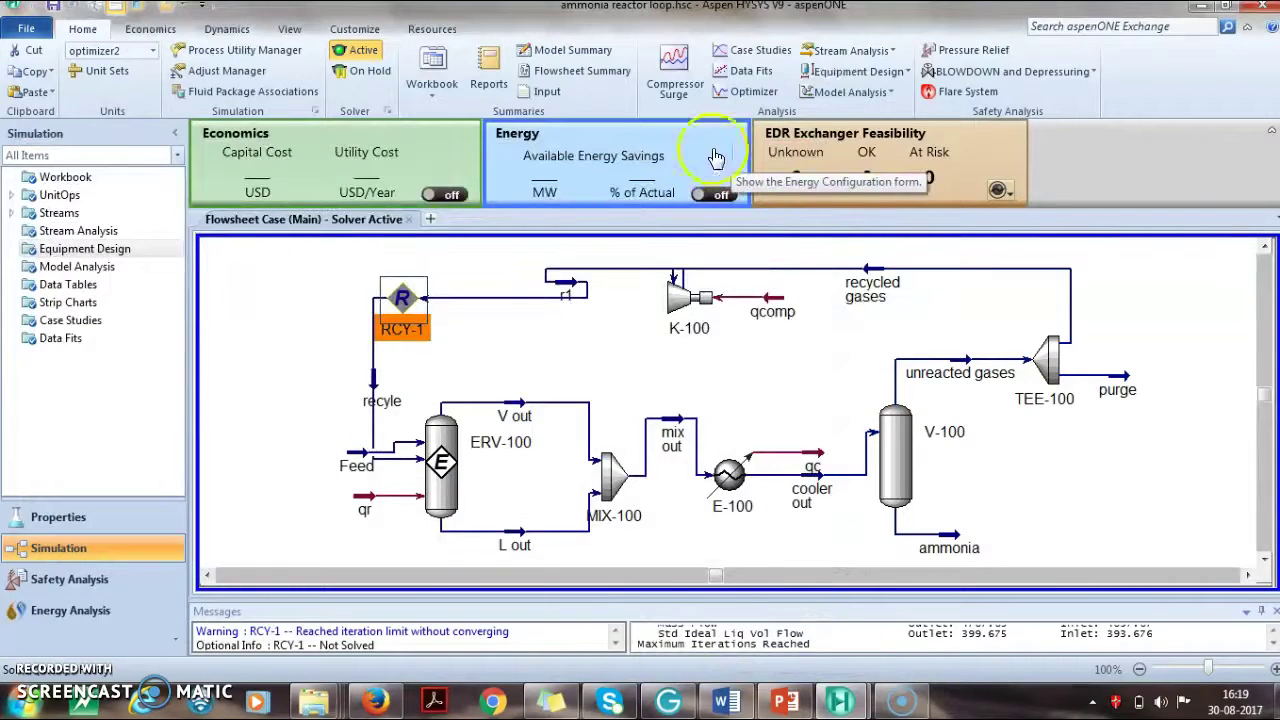
Step: Run further RCY-1 iterations, then settle the temperature sensitivity at 0.5 so the loop converges
double_click(405, 300)
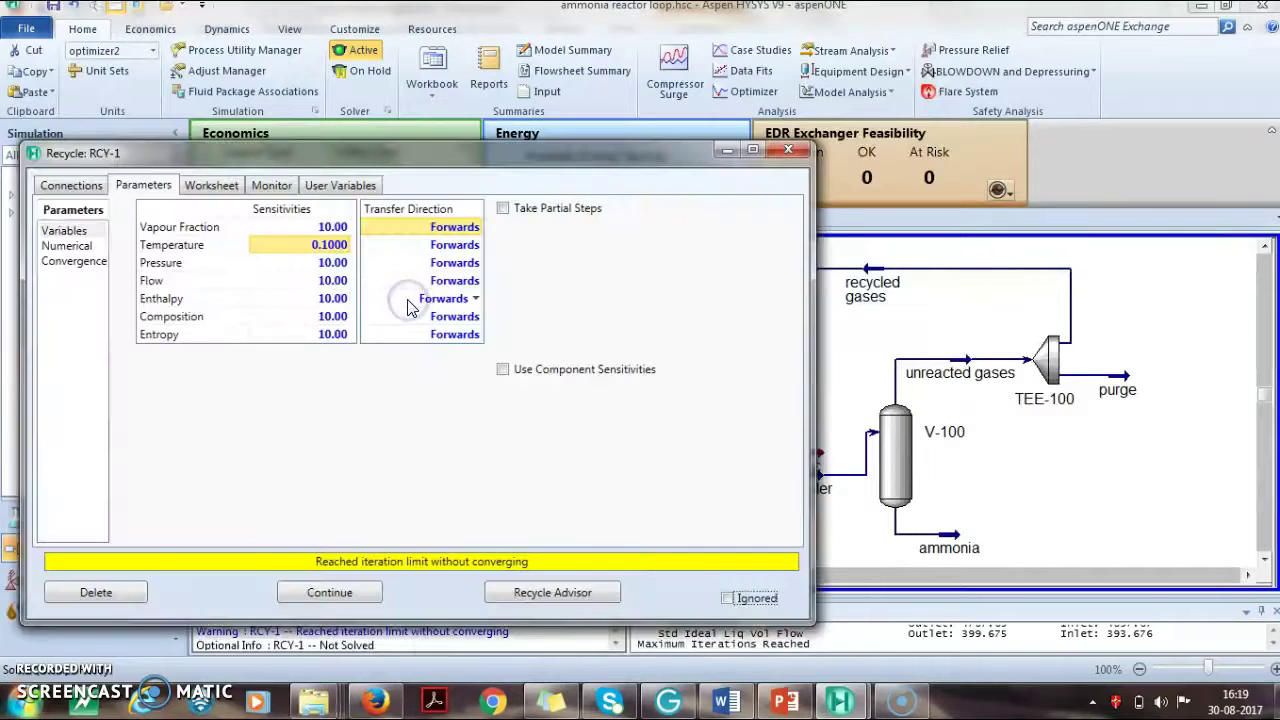
left_click(338, 598)
left_click(338, 598)
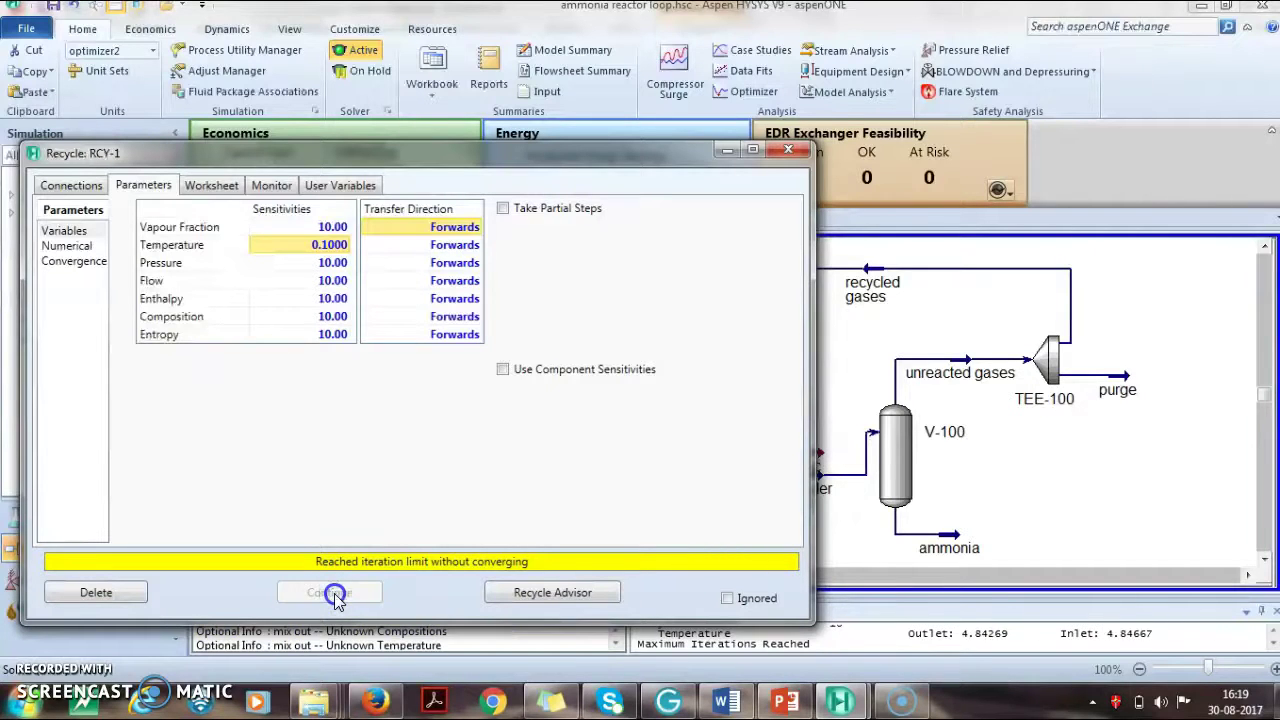
left_click(330, 592)
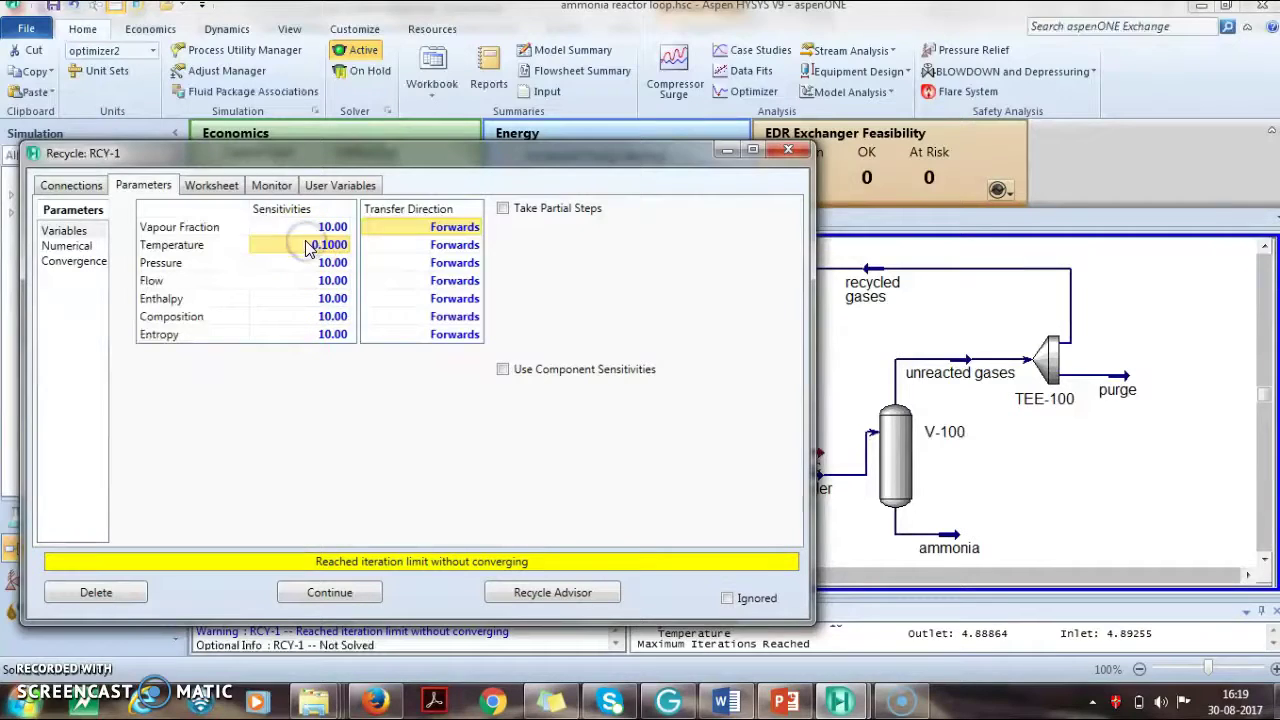
type("0.5")
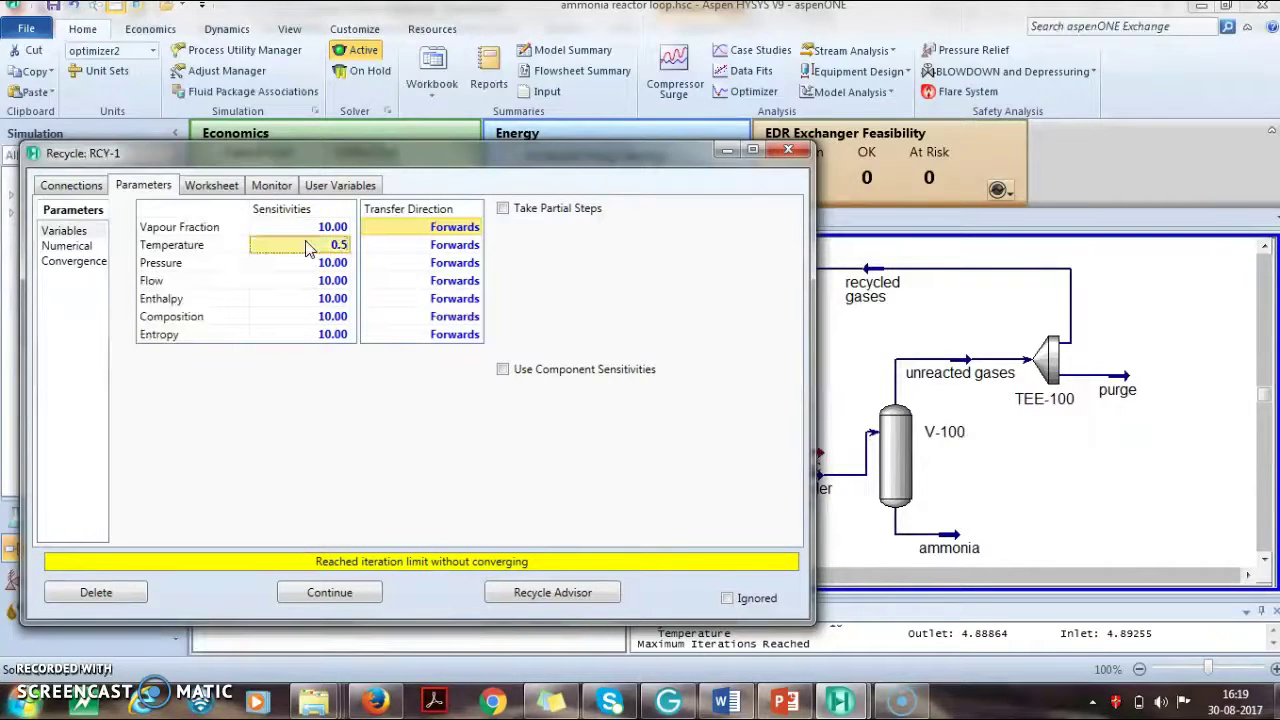
key("Return")
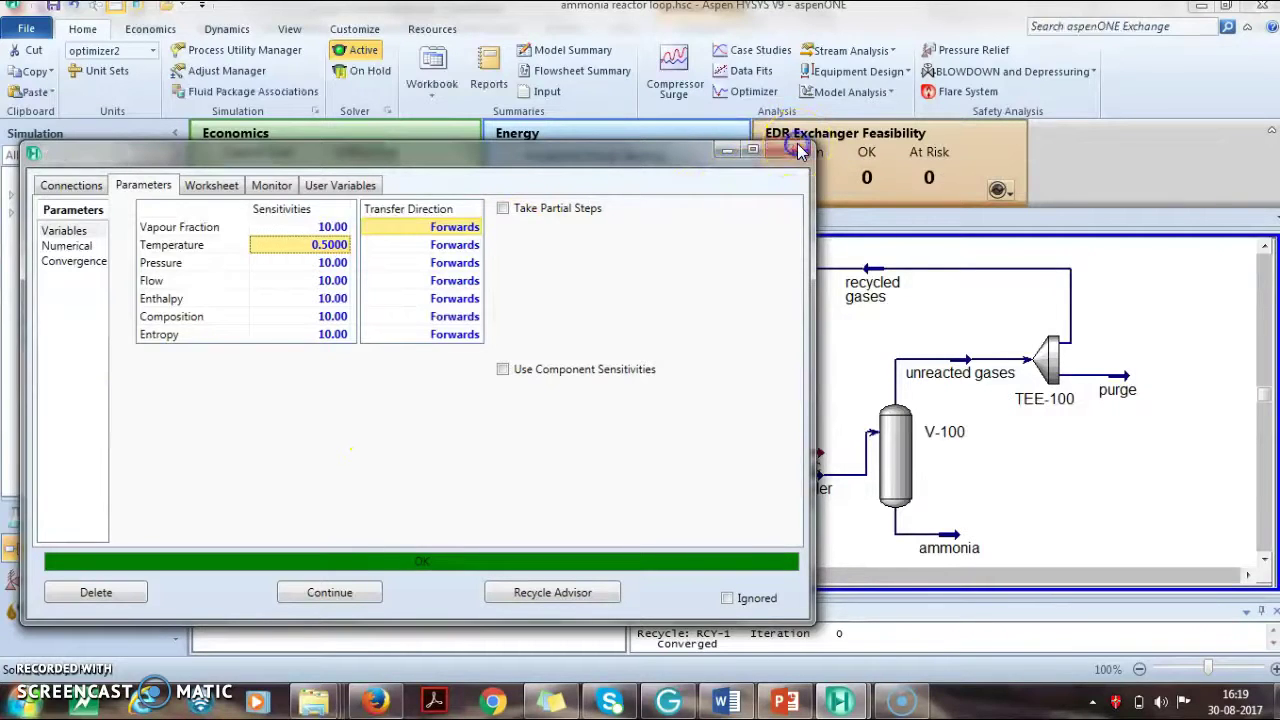
left_click(800, 150)
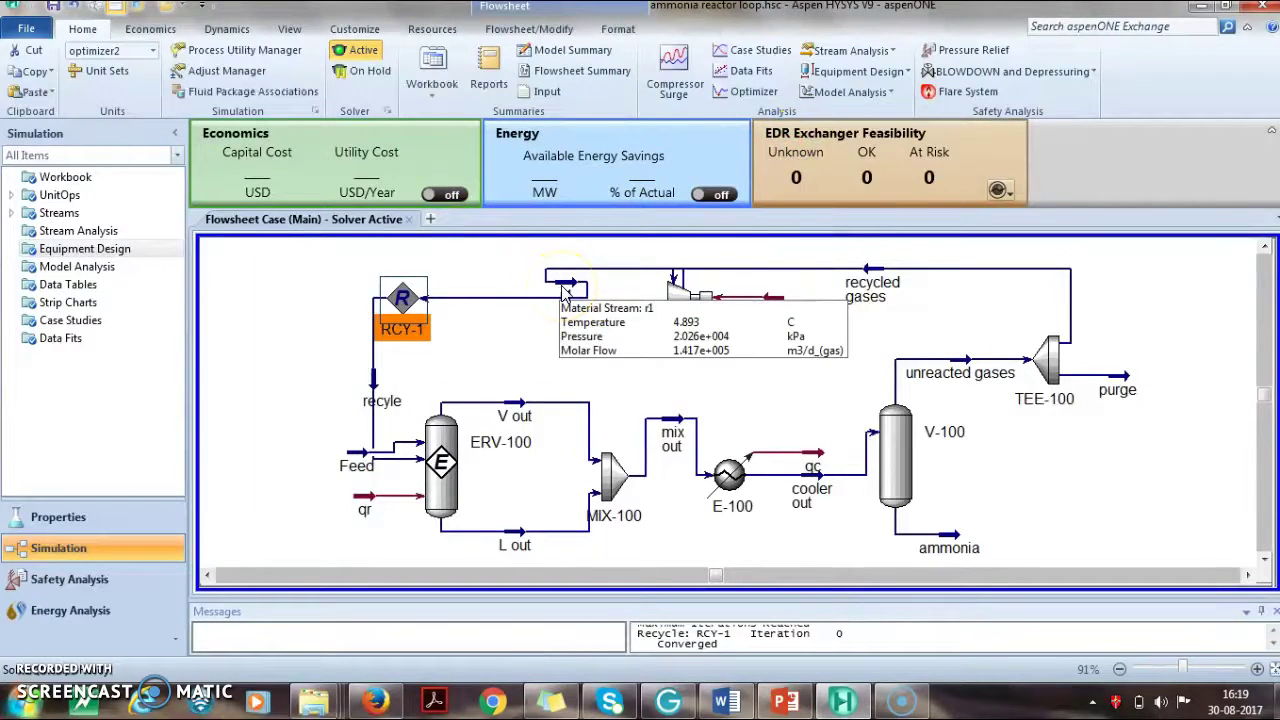
left_click(370, 318)
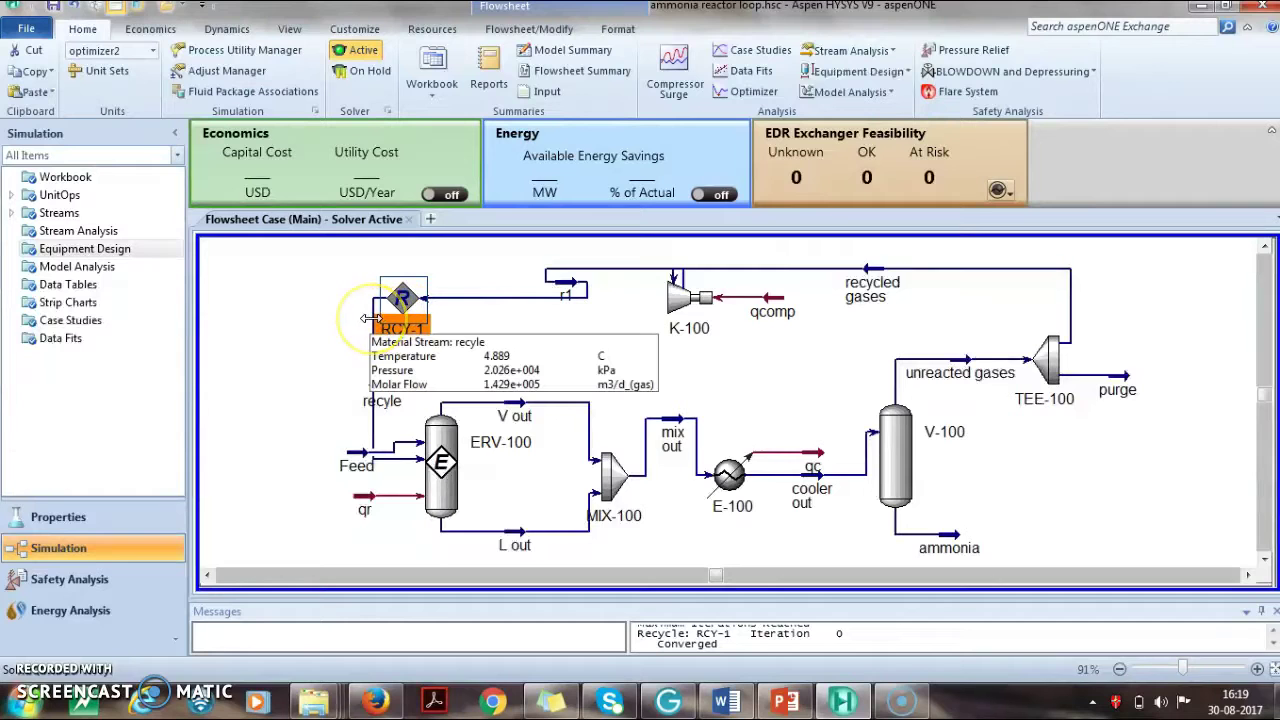
left_click(400, 326)
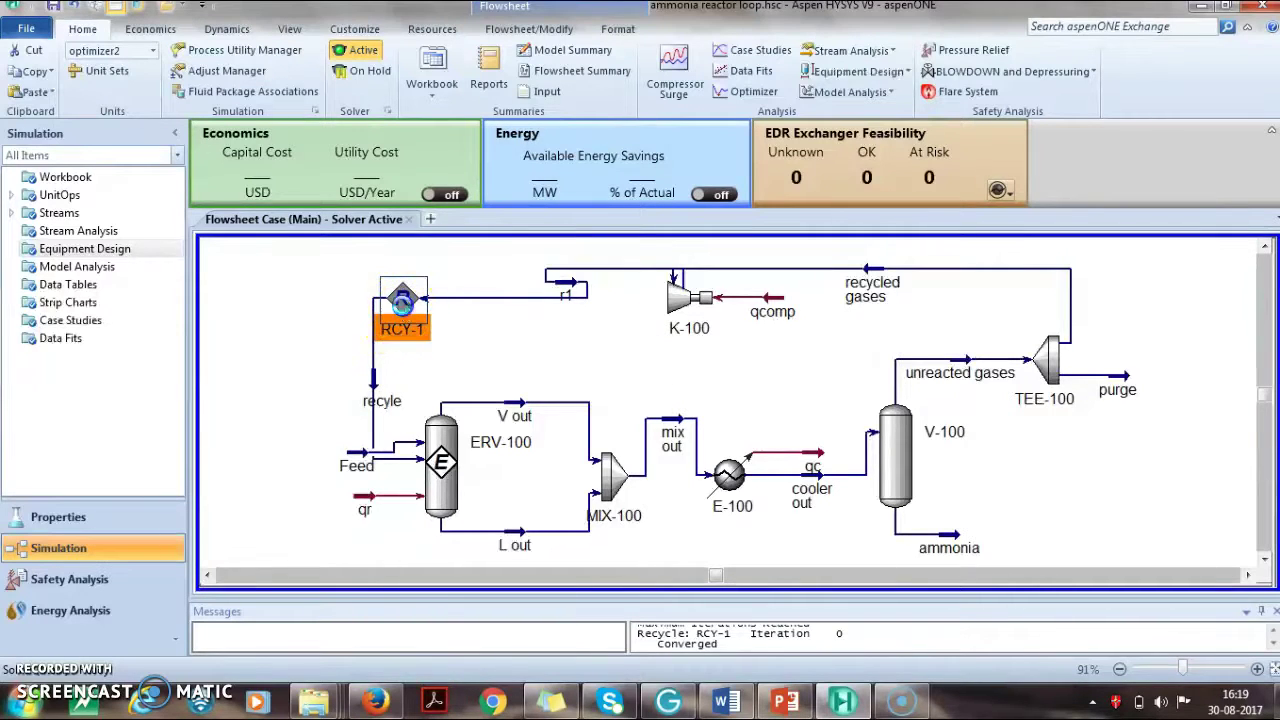
double_click(400, 326)
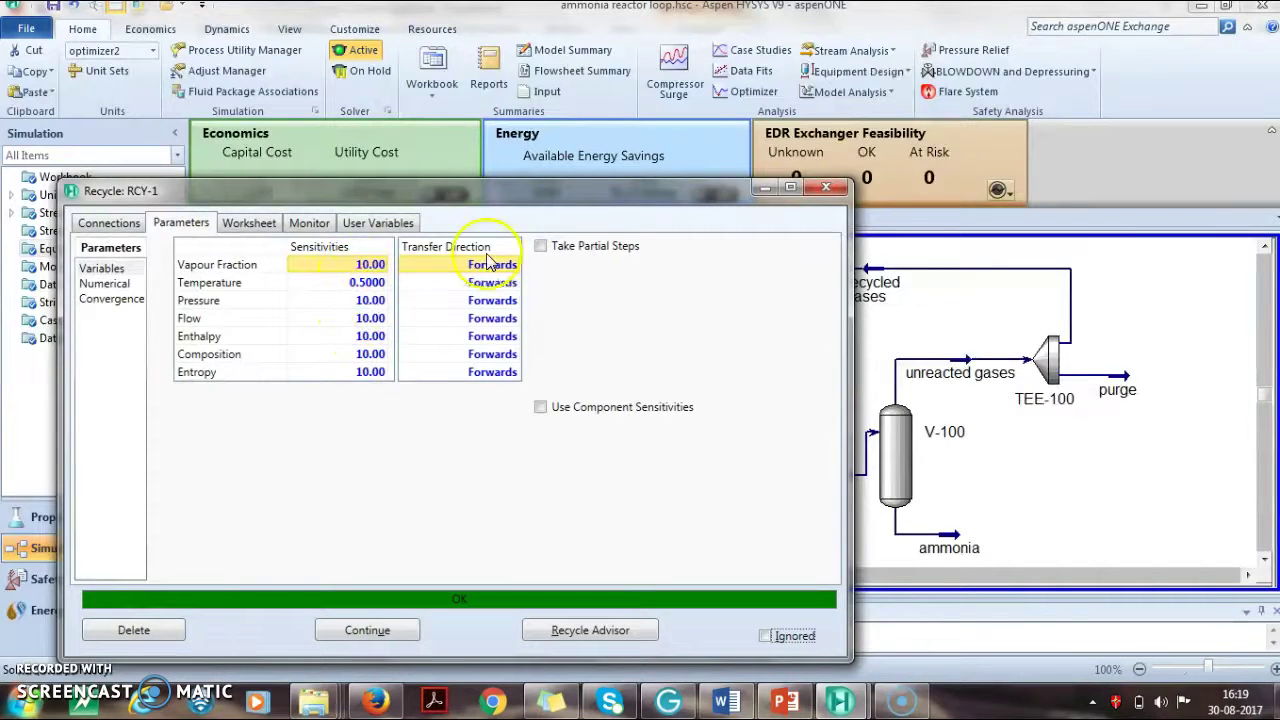
left_click(826, 187)
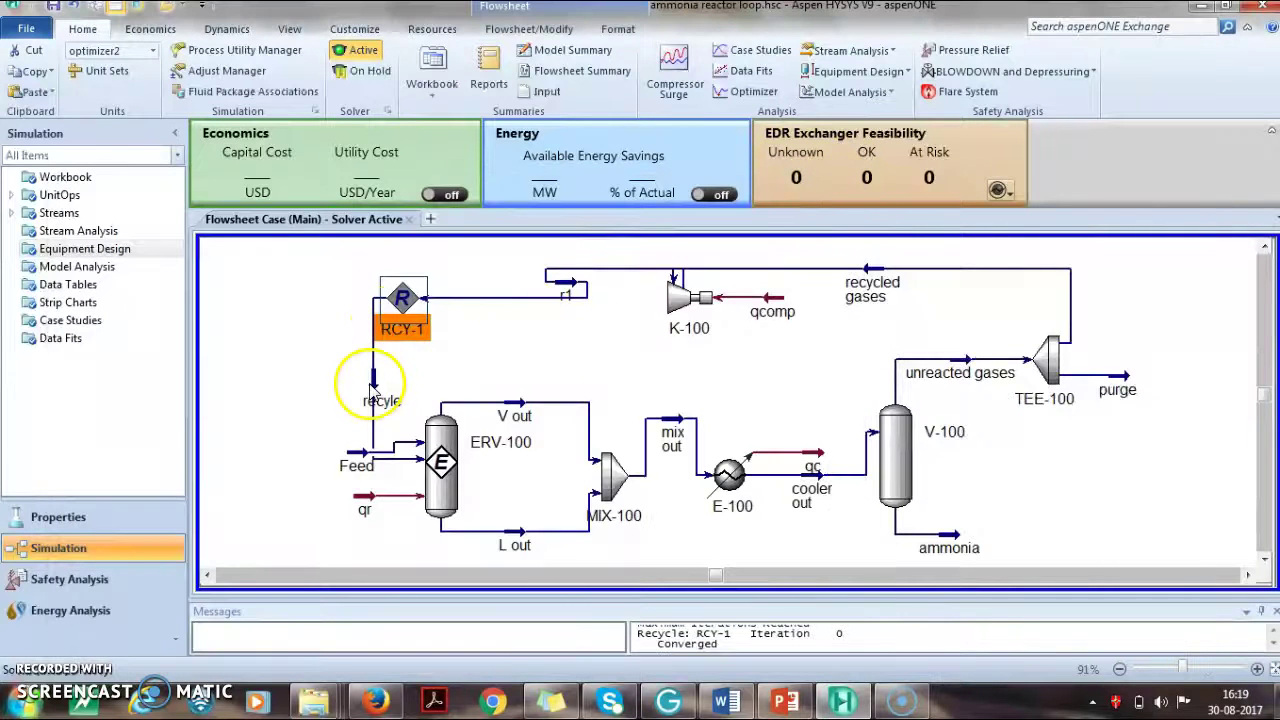